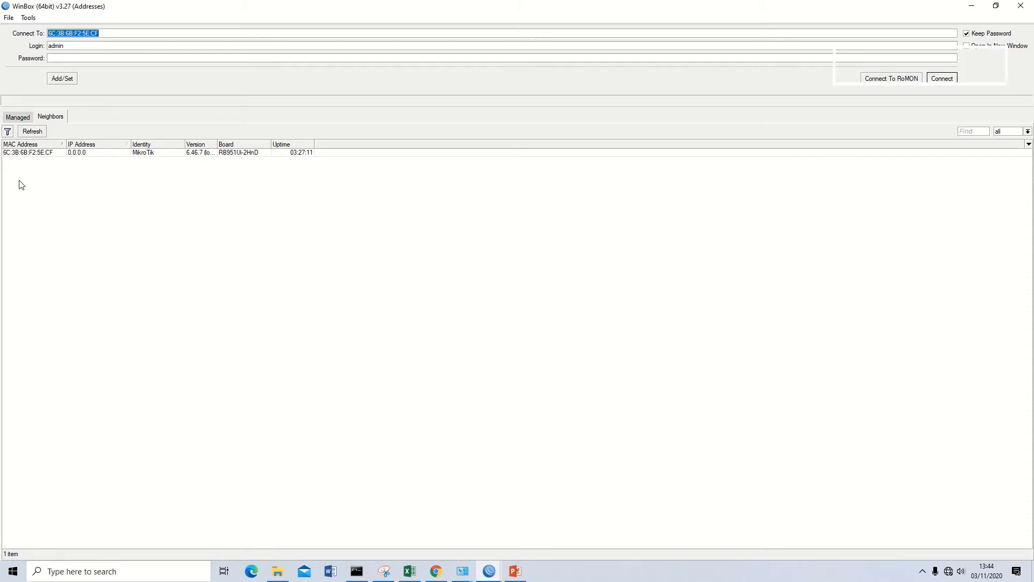
- Connect to the discovered MikroTik router and close the leftover Terminal, DHCP Server, Firewall and Address List windows
left_click(57, 153)
left_click(950, 81)
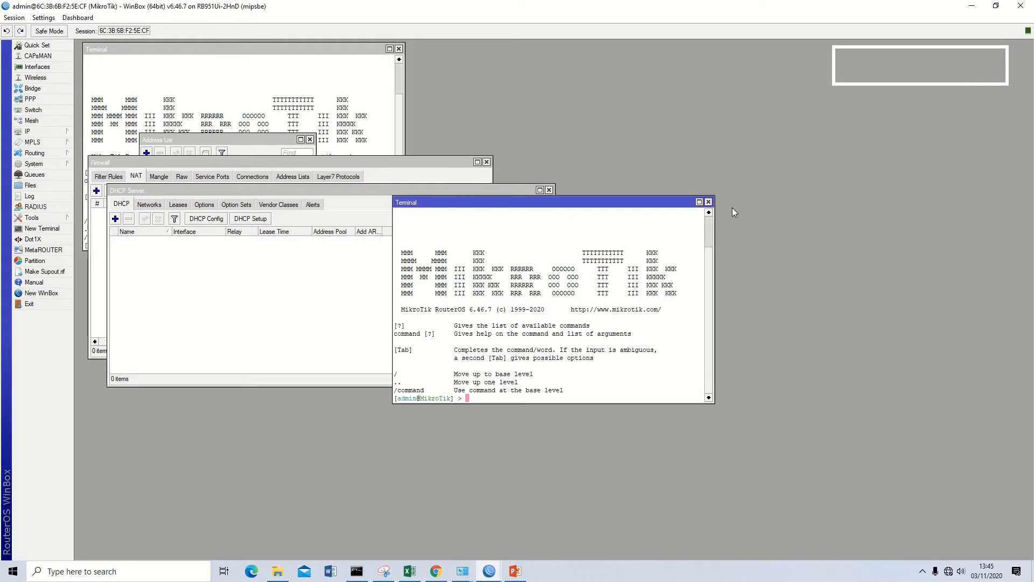
left_click(709, 202)
left_click(550, 190)
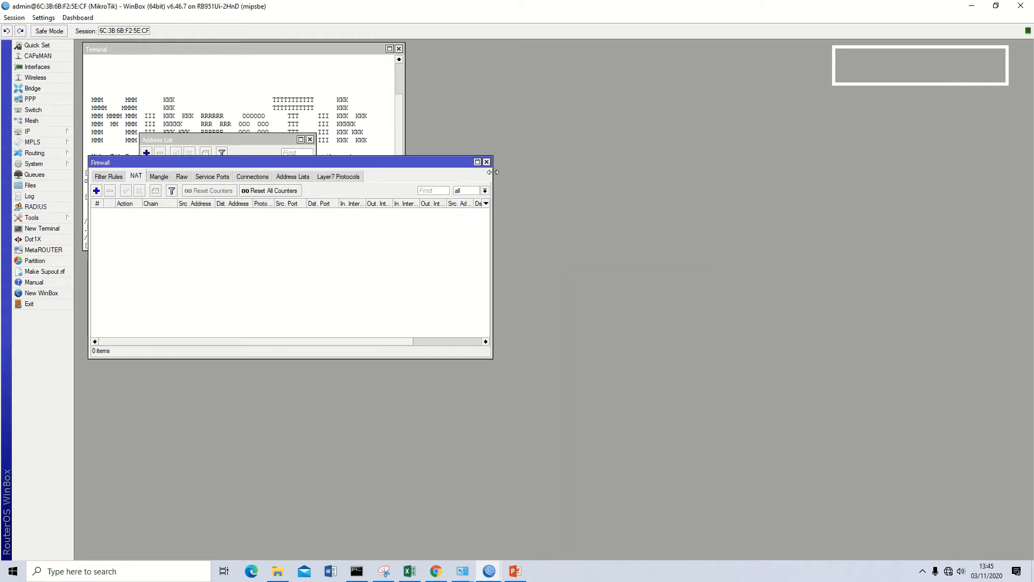
left_click(486, 162)
left_click(309, 140)
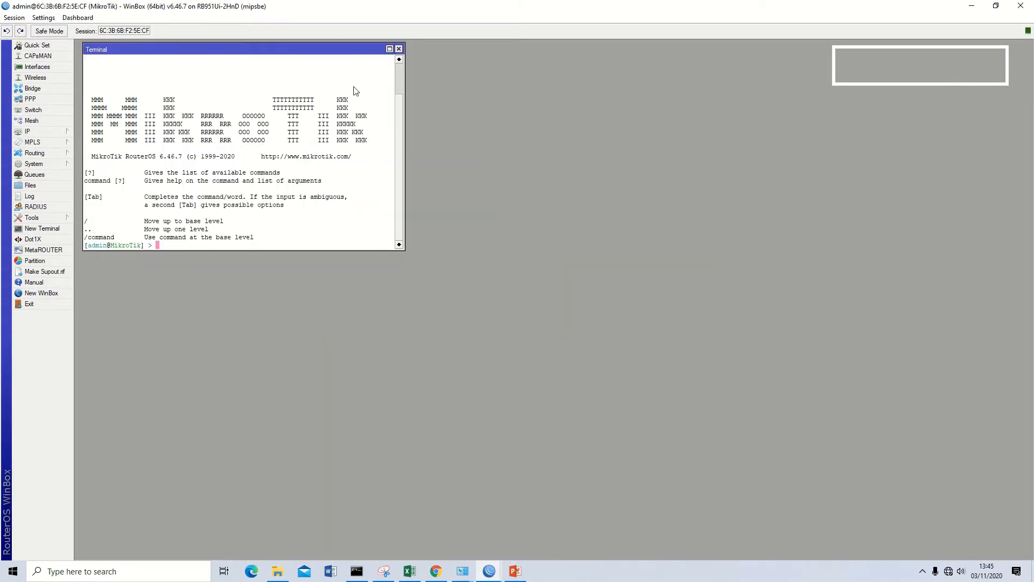
left_click(398, 49)
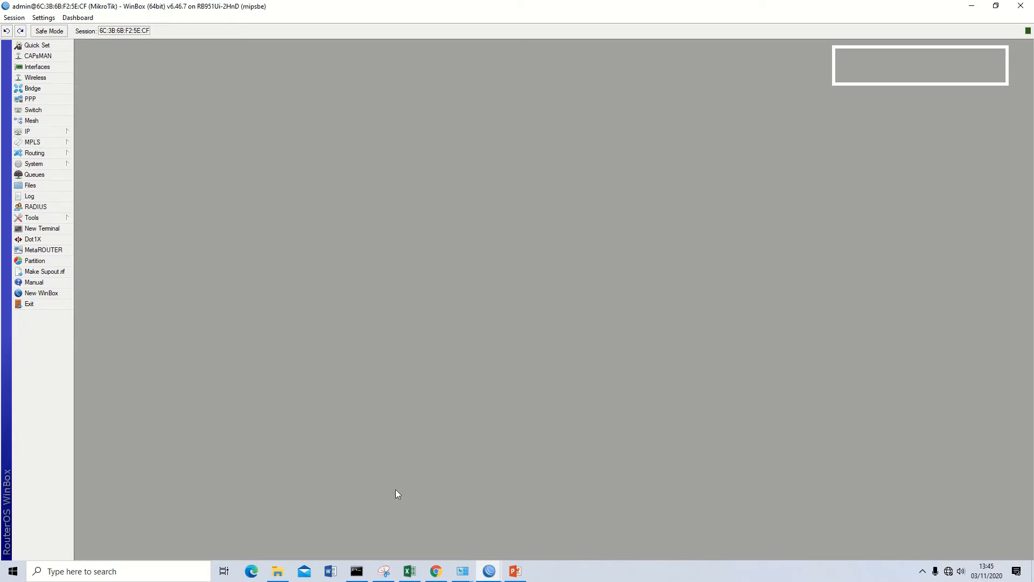
- Add the IP address 10.10.10.1/24 to the router's ether2 interface and shift the Address List window aside
left_click(37, 134)
left_click(94, 156)
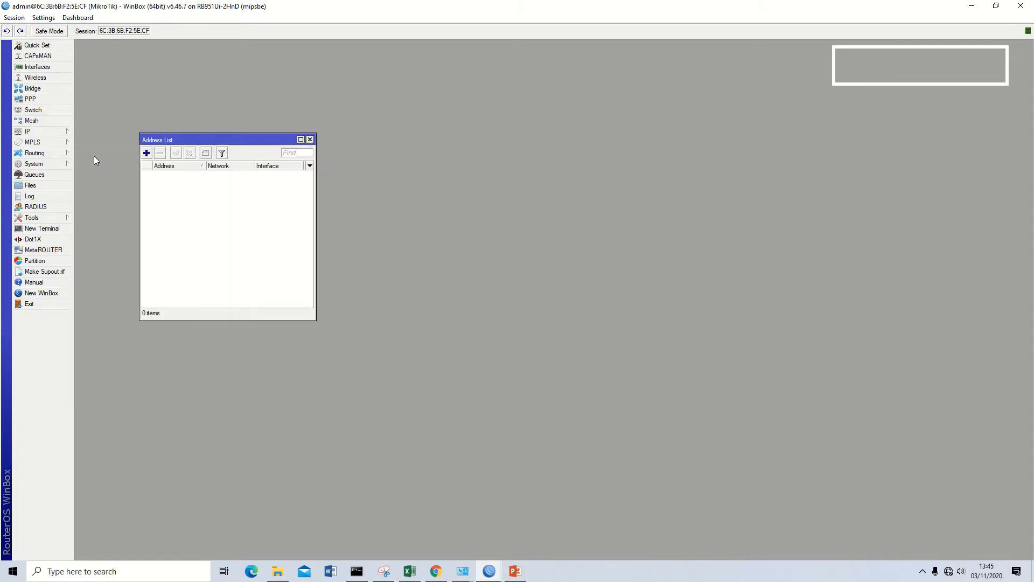
left_click(146, 153)
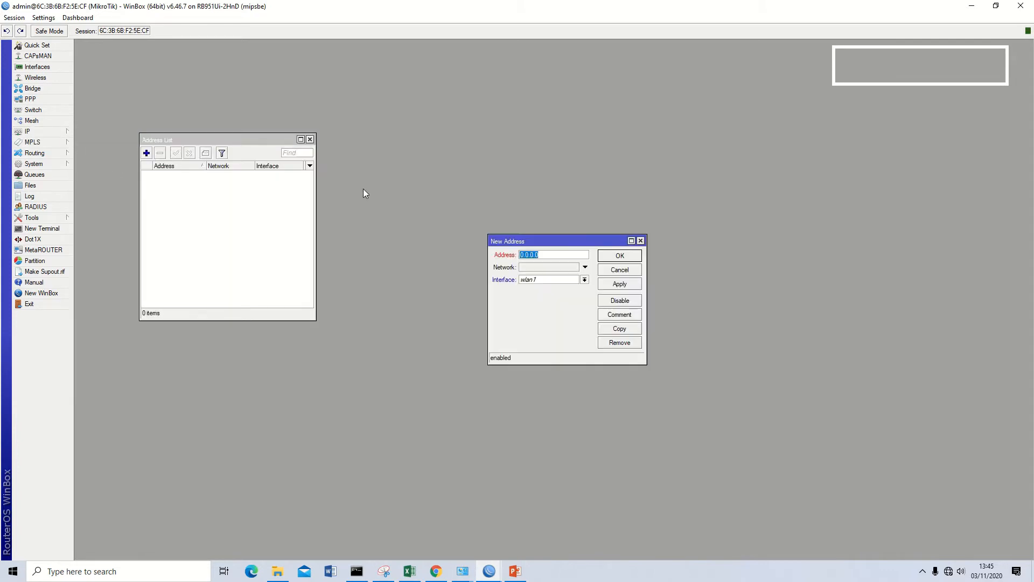
type("10.10")
left_click(584, 279)
left_click(552, 303)
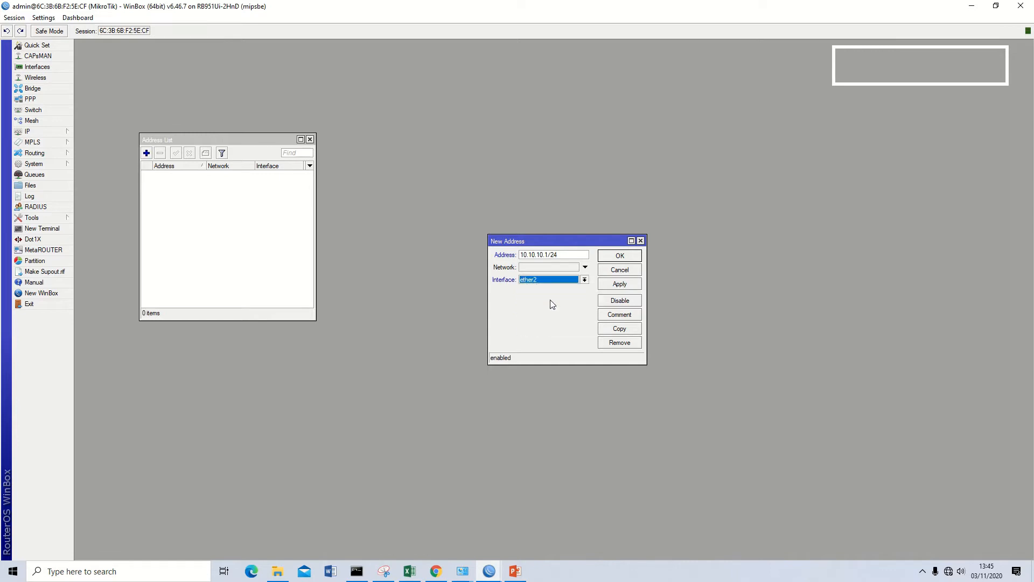
left_click(619, 283)
left_click(623, 256)
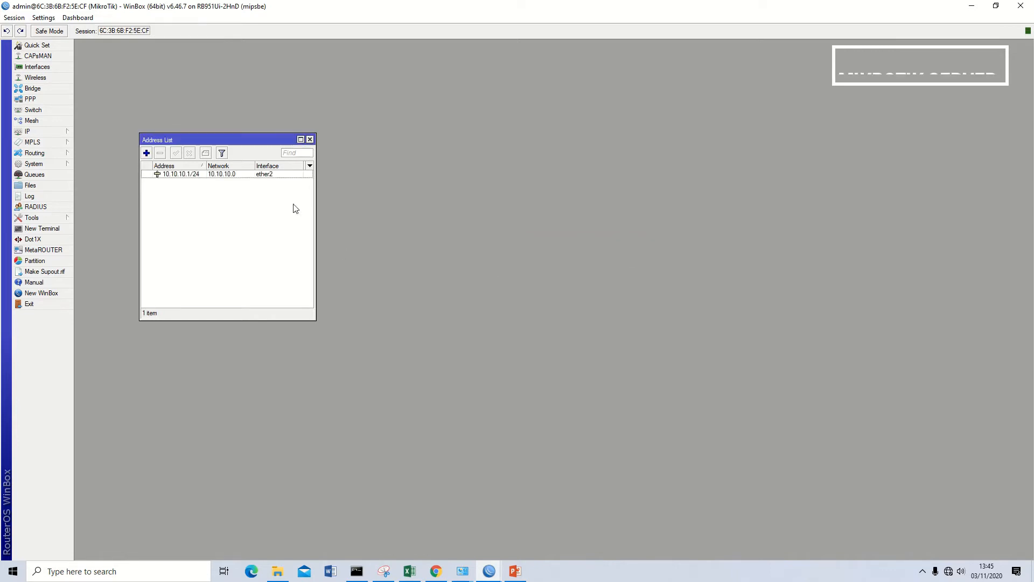
left_click_drag(256, 141, 235, 104)
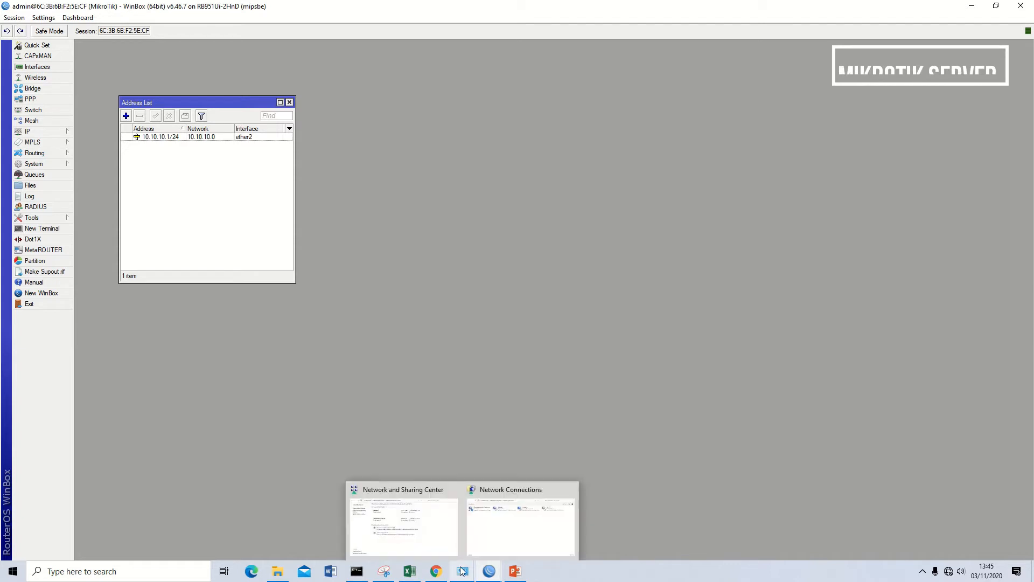
- Open the Internet Protocol Version 4 properties of the PC's Ethernet adapter in the Windows network settings
left_click(951, 576)
left_click(923, 508)
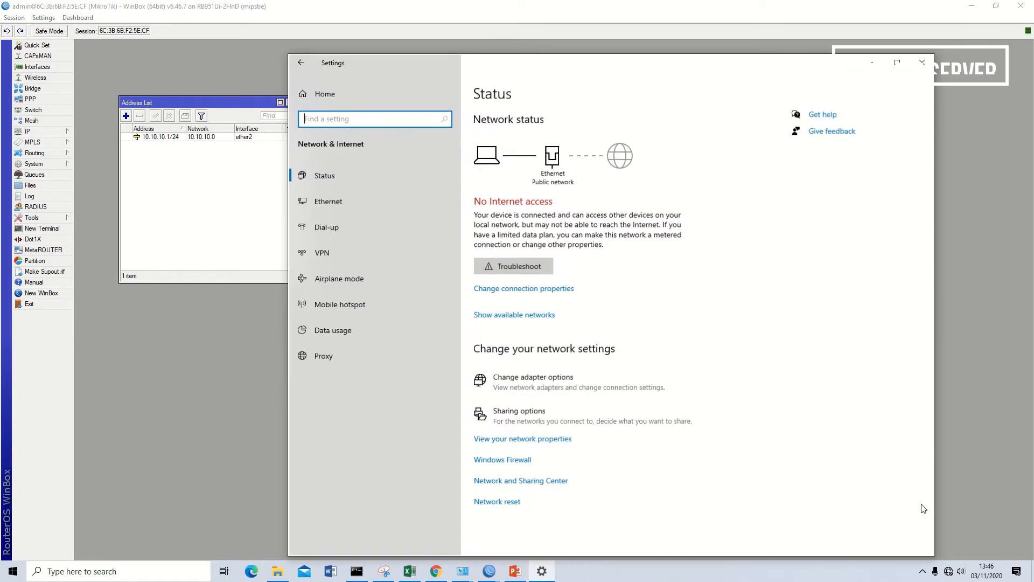
left_click(505, 381)
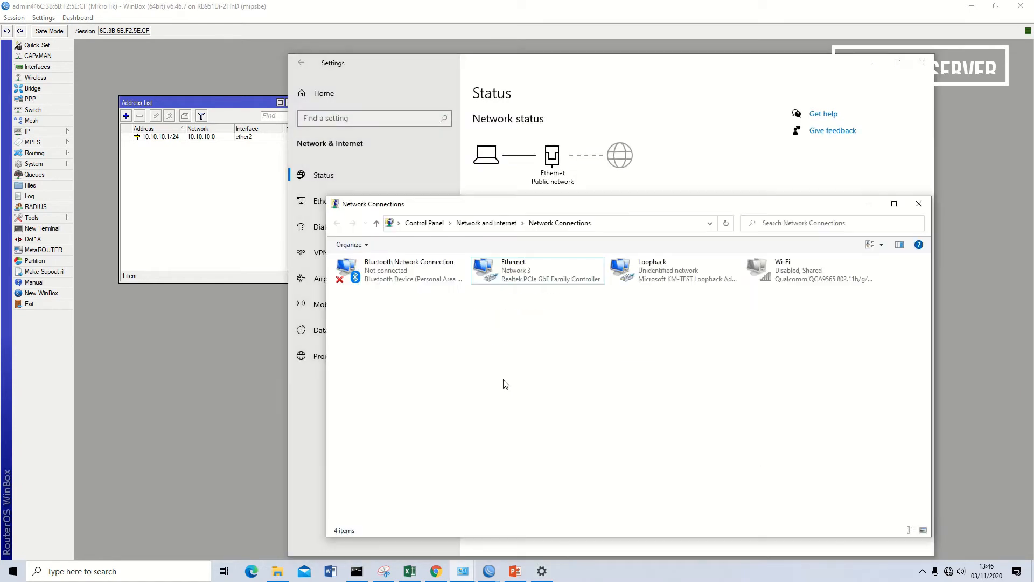
double_click(527, 280)
left_click(452, 373)
left_click(512, 318)
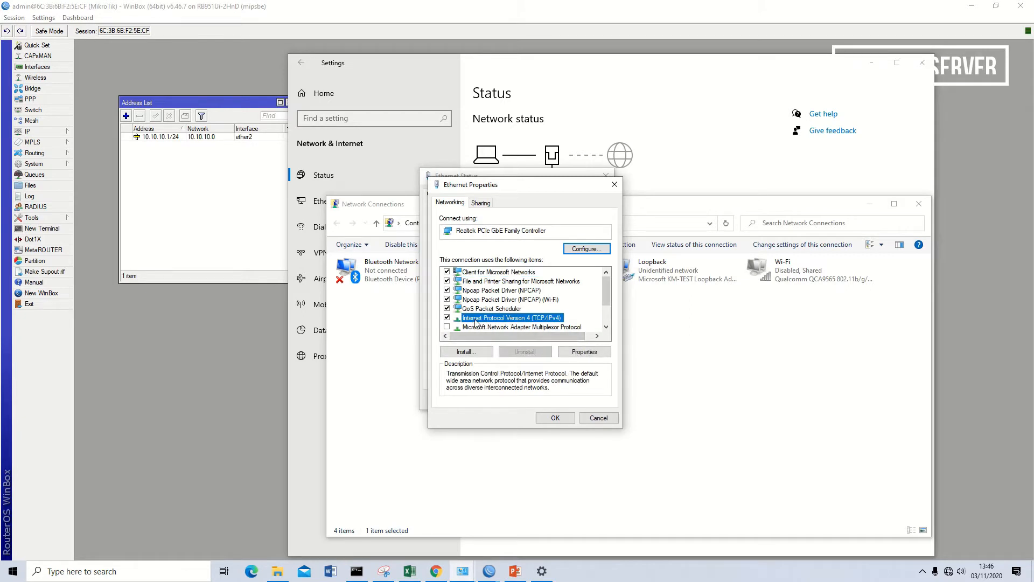
double_click(532, 319)
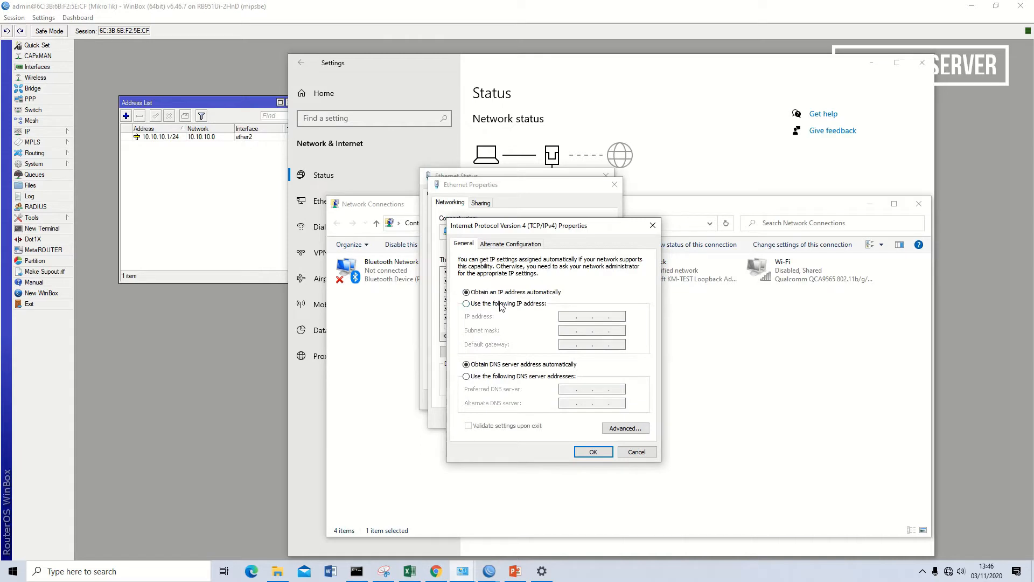
- Assign static IP 10.10.10.2, subnet mask 255.255.255.0, gateway 10.10.10.1, and DNS servers 8.8.8.8 and 10.10.10.1 to the Ethernet adapter
left_click(507, 305)
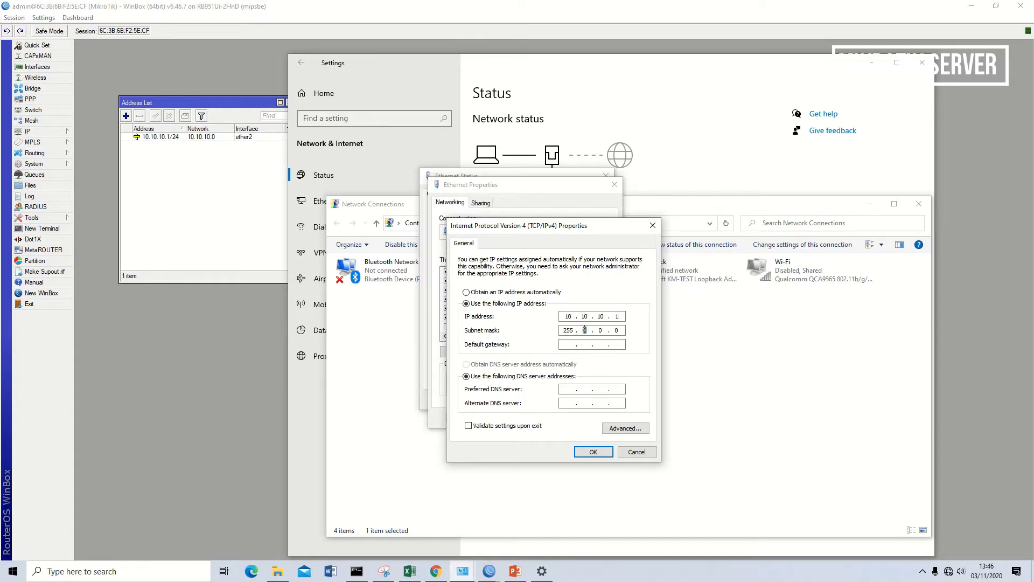
type("5 . 255 . 255")
left_click(571, 344)
type(".10.10.1")
left_click(592, 451)
left_click(555, 418)
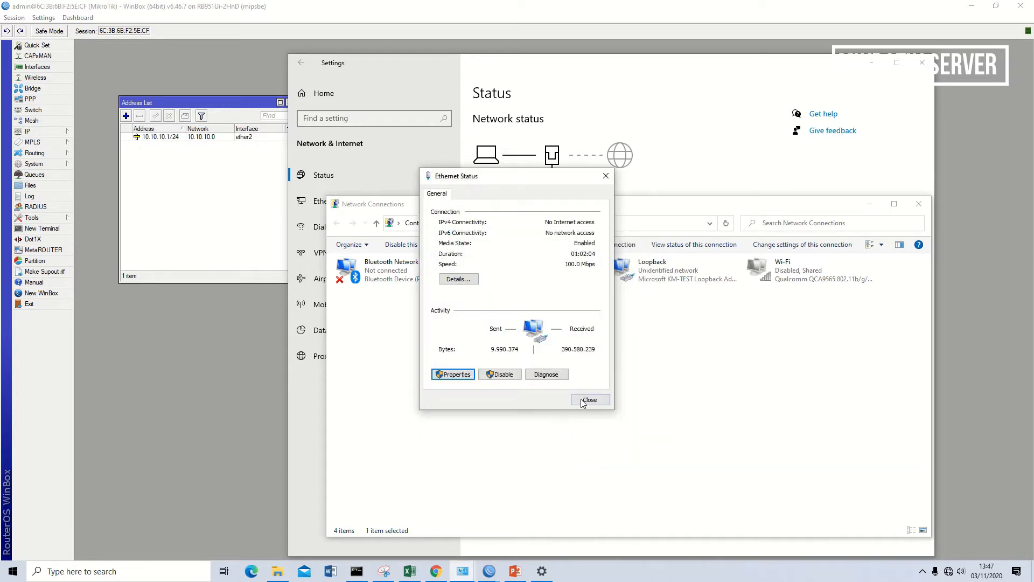
left_click(591, 401)
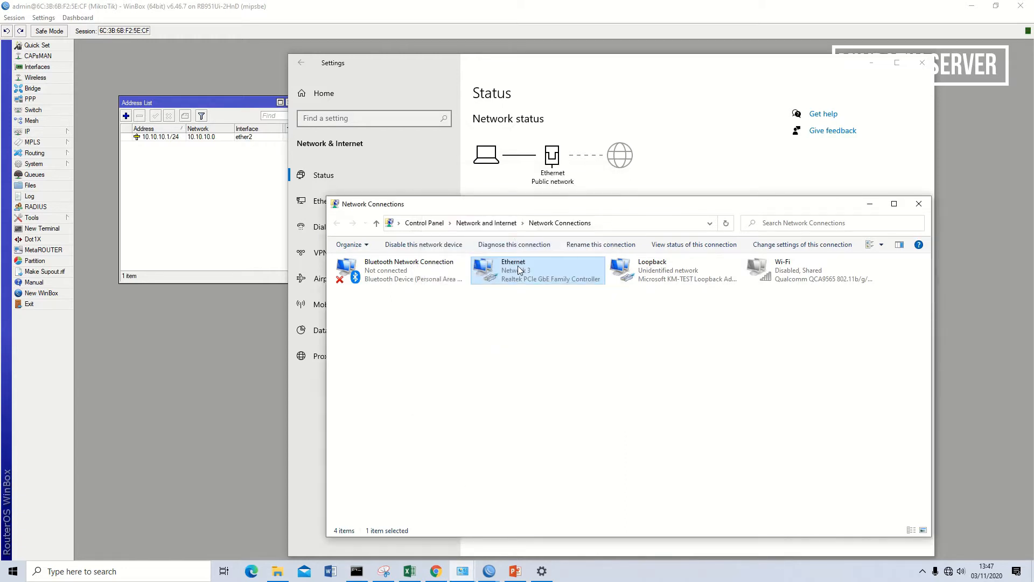
- Check the Ethernet adapter's IPv4 connection details, and close the Windows network windows to return to WinBox
double_click(521, 269)
left_click(472, 285)
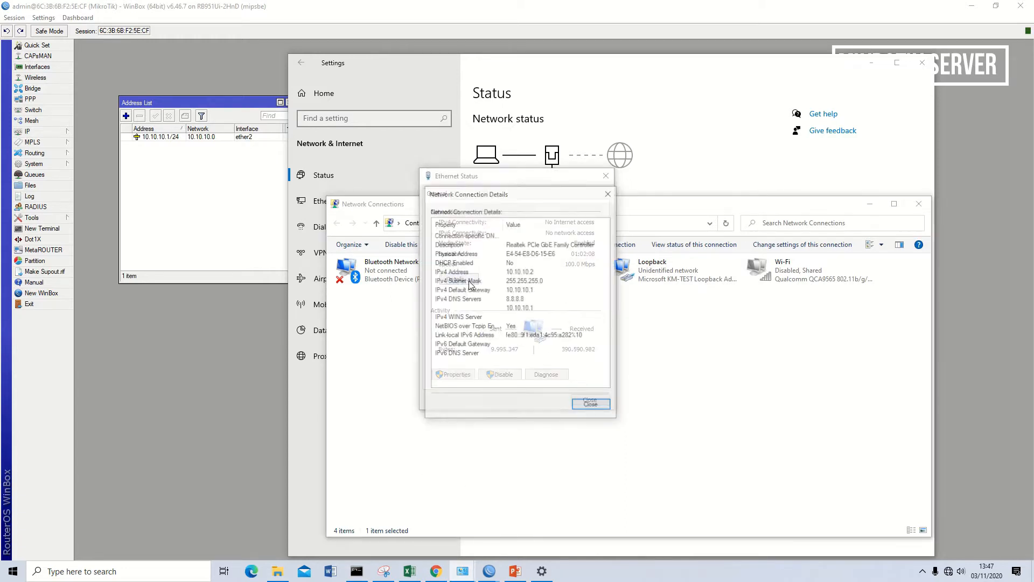
left_click(518, 272)
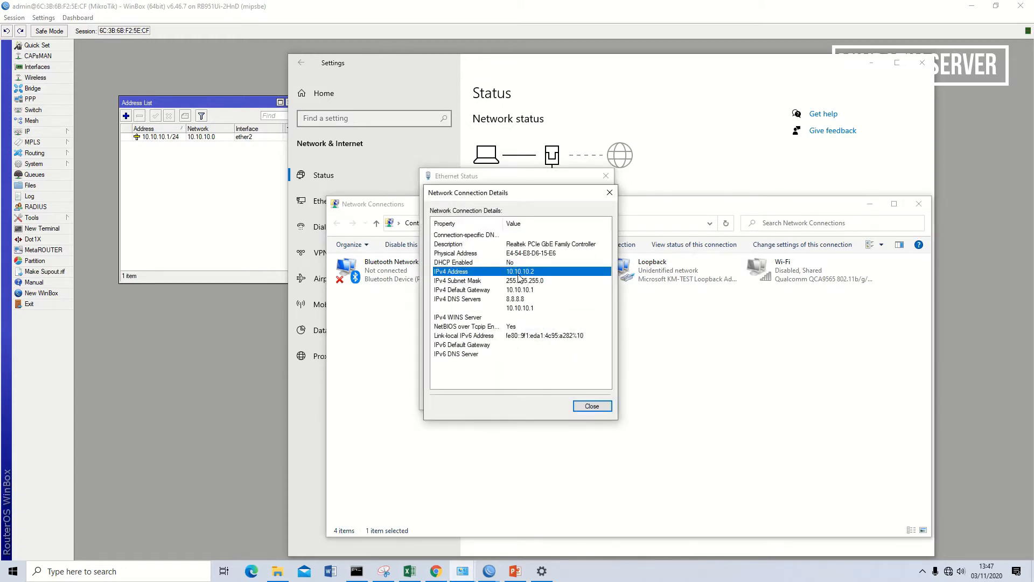
left_click(592, 405)
left_click(590, 399)
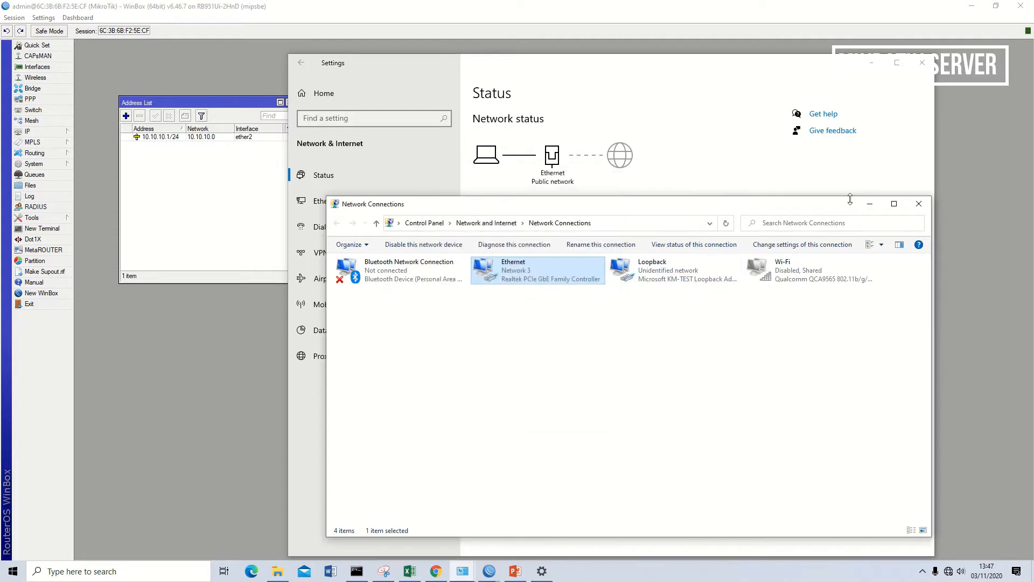
left_click(919, 203)
left_click(927, 64)
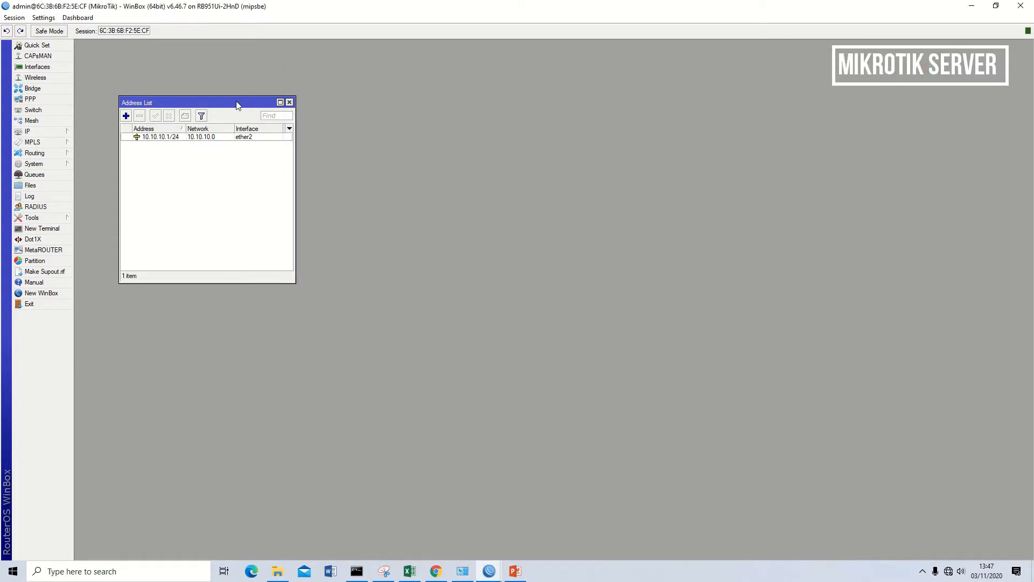
- Add a DHCP client on interface ether1, keeping peer DNS, peer NTP and the default route switched on
left_click_drag(237, 105, 205, 57)
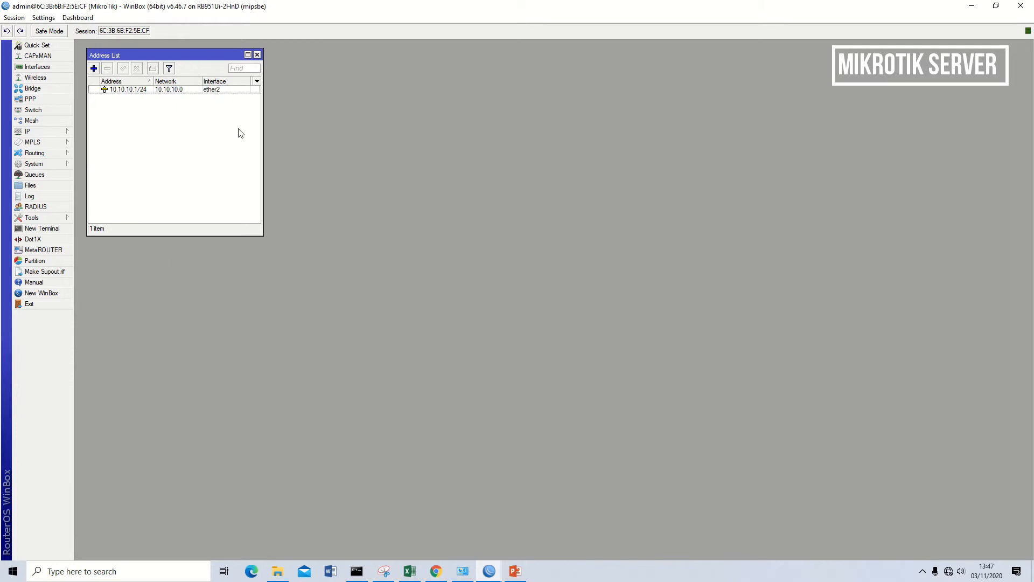
left_click(32, 132)
left_click(97, 175)
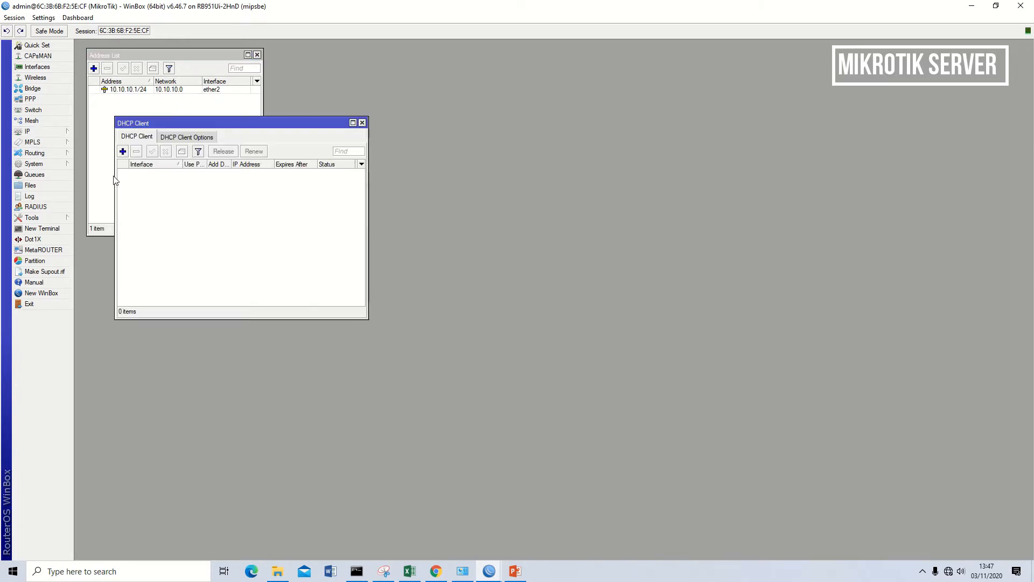
left_click(123, 152)
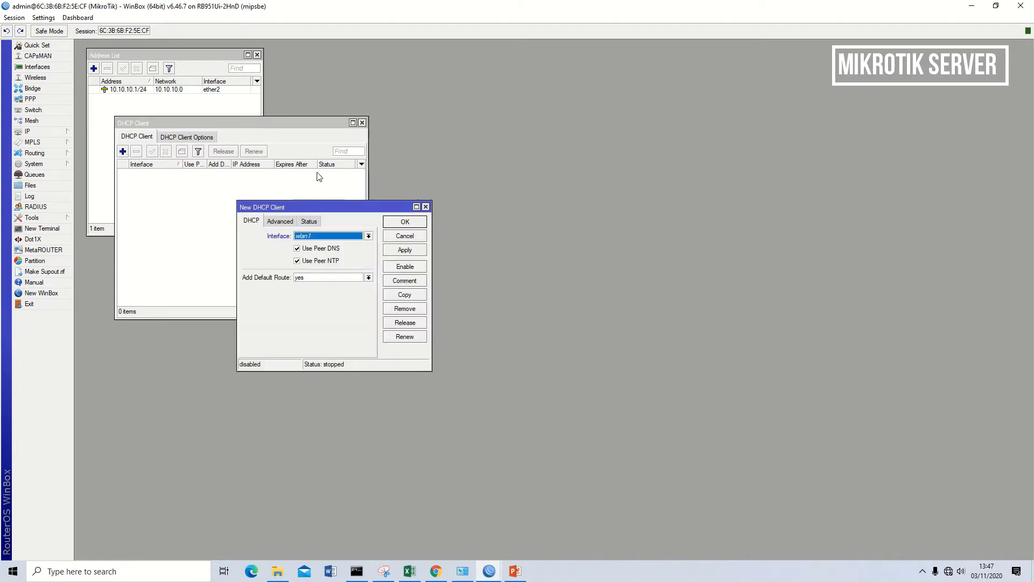
left_click(362, 238)
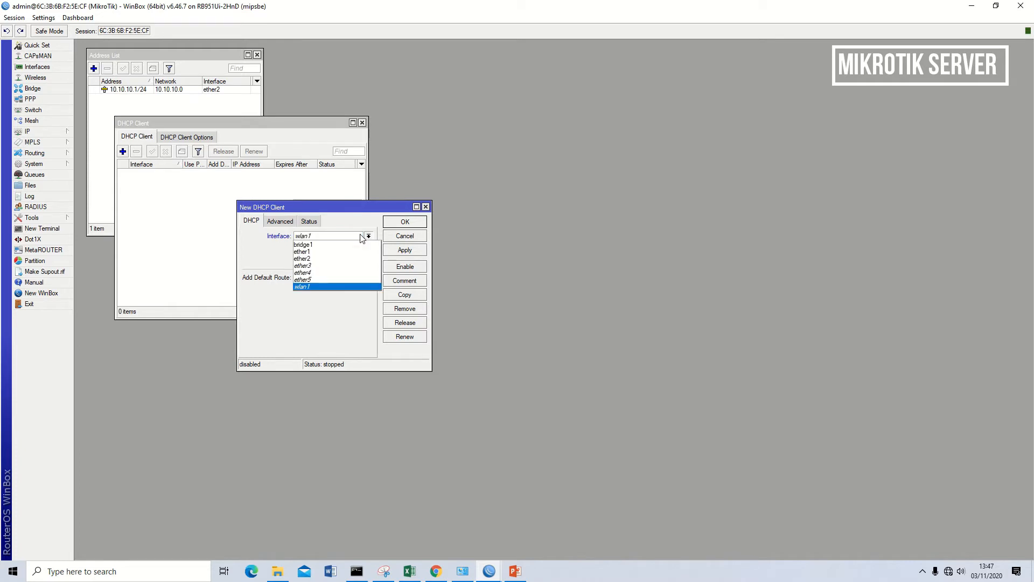
left_click(326, 252)
left_click(405, 251)
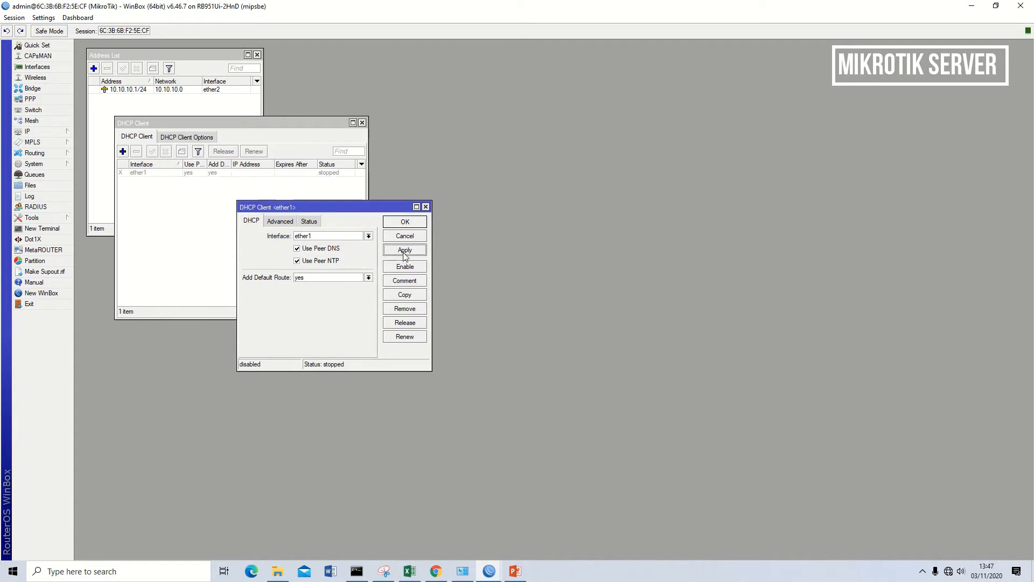
left_click(409, 222)
- Enable the ether1 DHCP client entry and place the DHCP Client window below the Address List
left_click(186, 173)
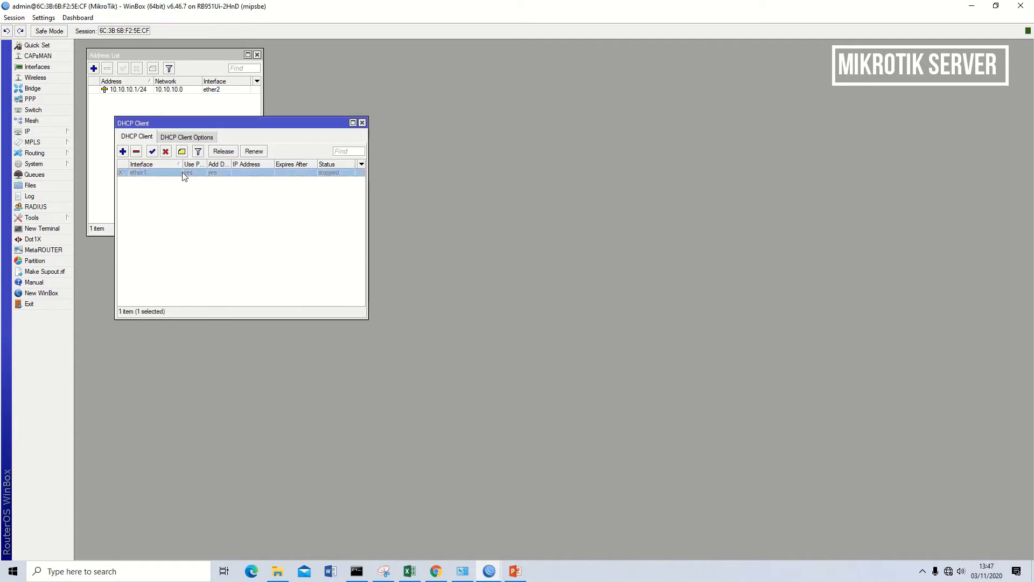
left_click(153, 152)
mouse_move(712, 4)
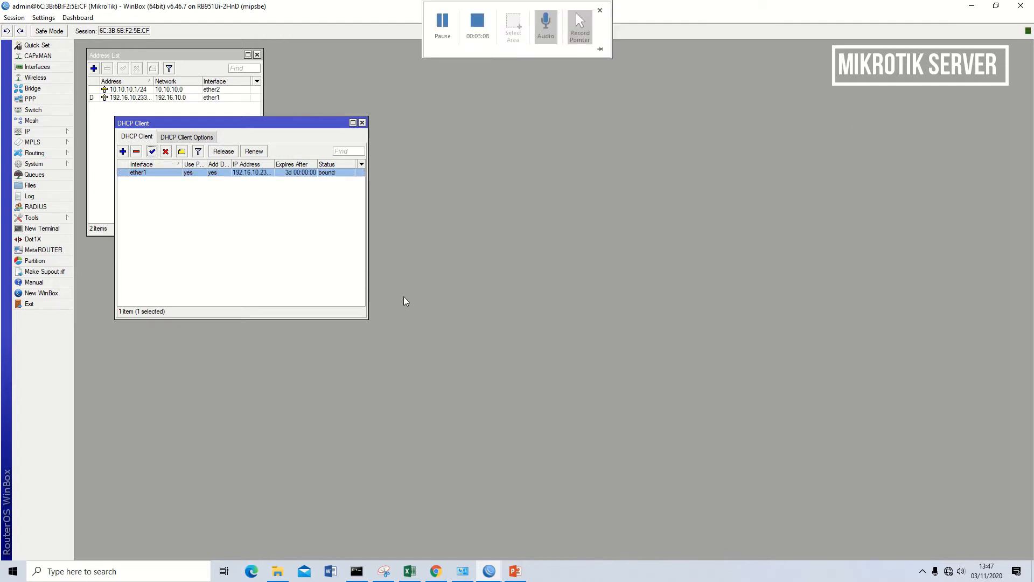
left_click_drag(318, 127, 289, 254)
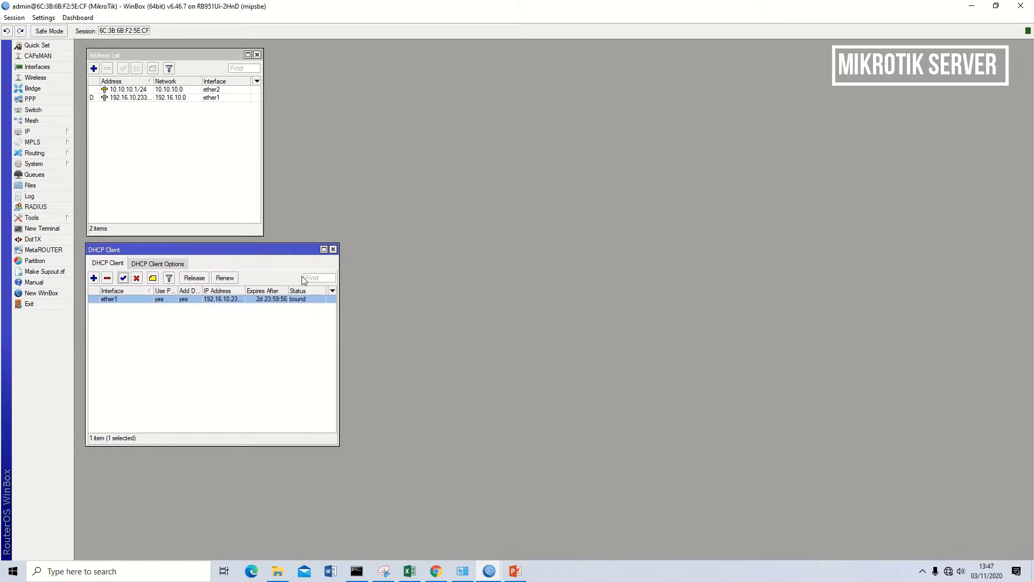
- Start DHCP Setup for the router's DHCP server and choose ether2 as the server interface
left_click(26, 133)
left_click(101, 199)
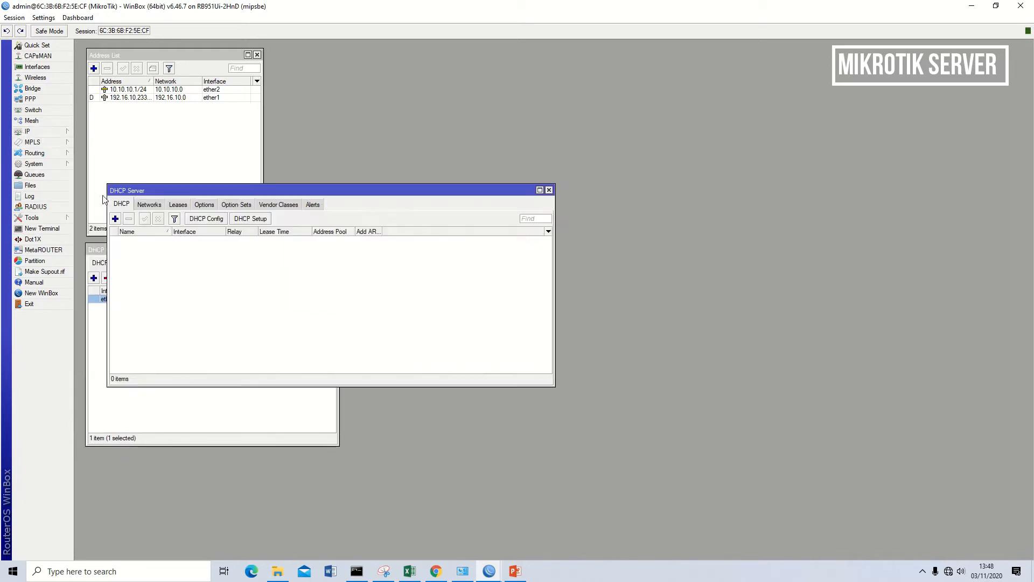
left_click_drag(372, 195, 618, 134)
left_click(500, 159)
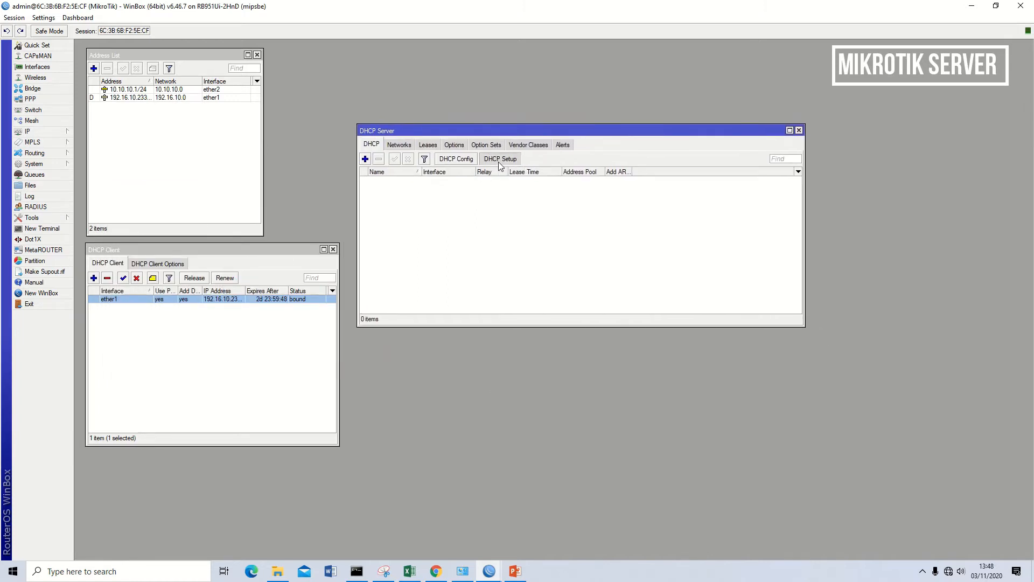
left_click_drag(374, 257, 513, 187)
left_click(502, 216)
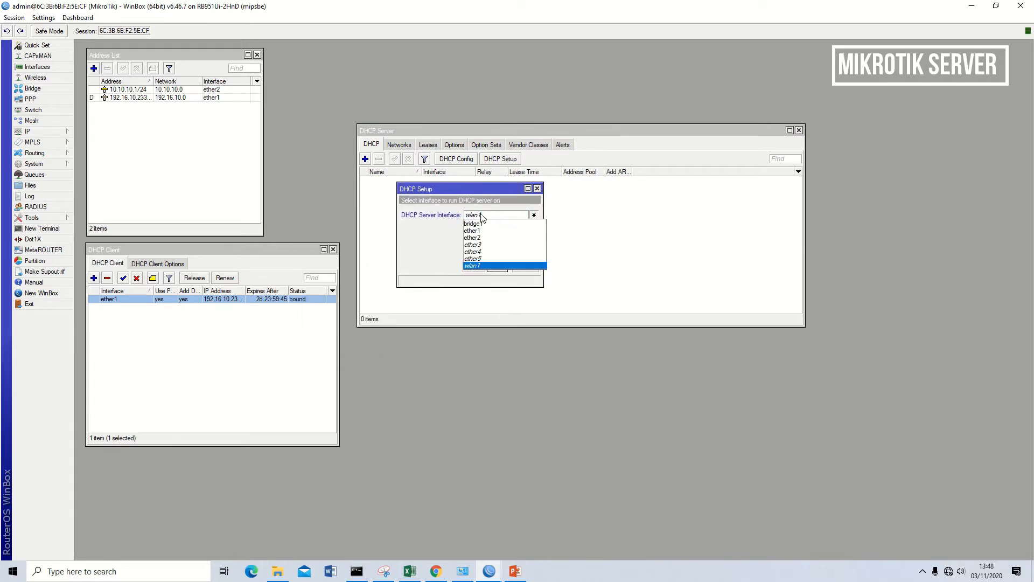
left_click(496, 239)
- Complete the DHCP setup with the proposed address settings, DNS servers and 00:10:00 lease time, and place the DHCP Server window beside the Address List
left_click(497, 266)
left_click(496, 266)
left_click(497, 266)
left_click(496, 266)
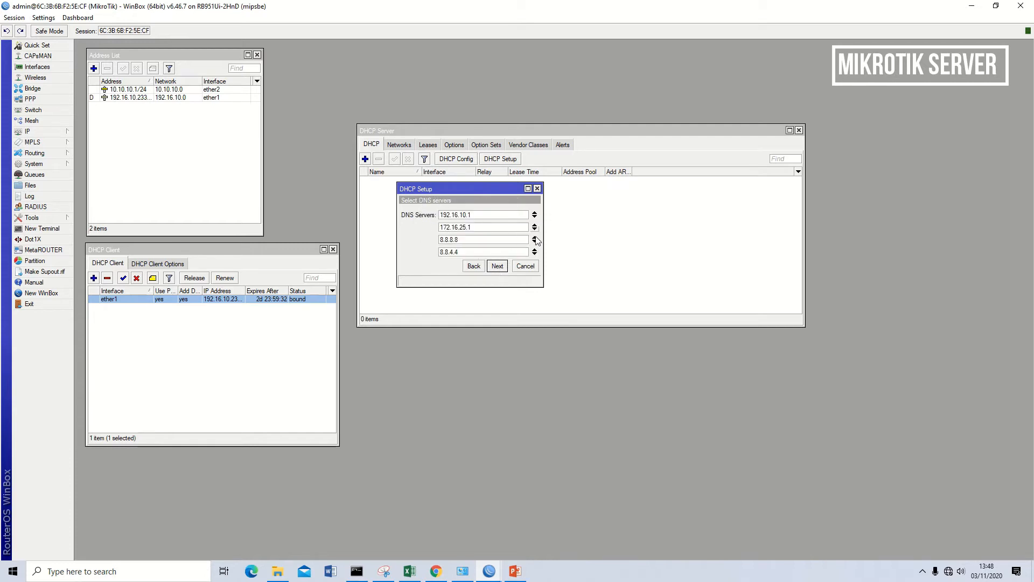
left_click(496, 266)
left_click(497, 266)
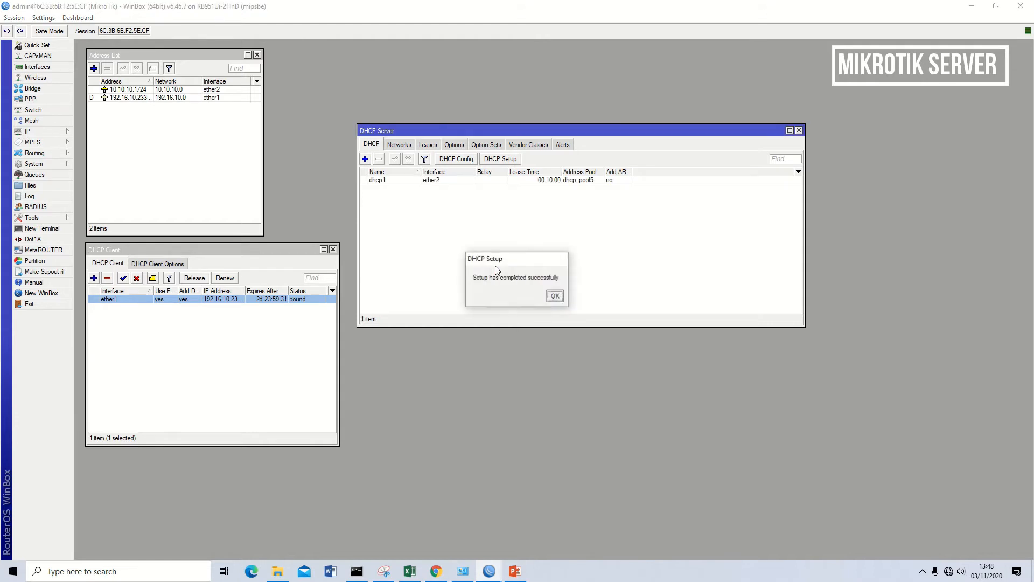
left_click(555, 297)
left_click_drag(612, 132, 534, 54)
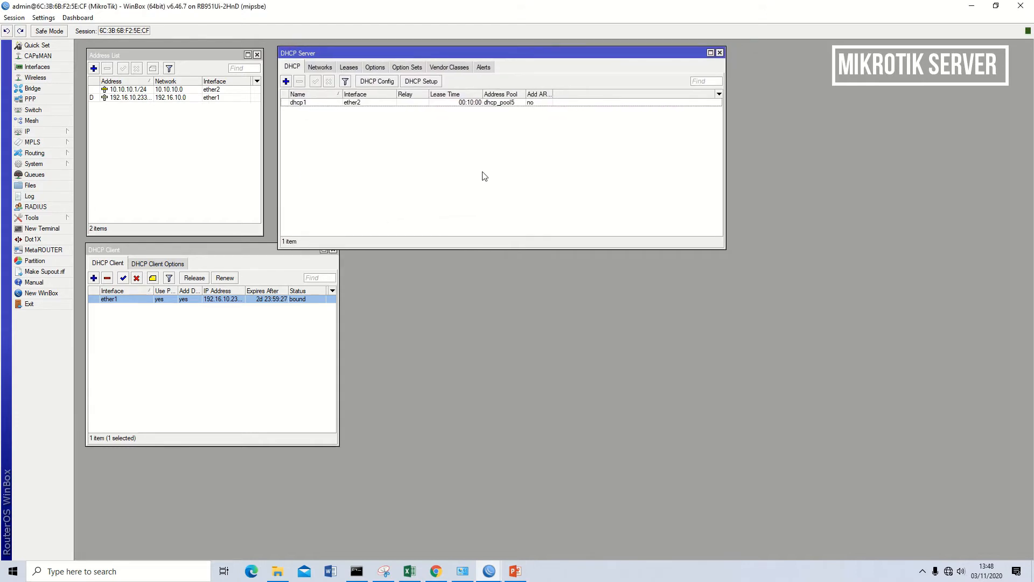
- Start a new firewall NAT rule with chain srcnat and ether1 as the out interface
left_click(27, 131)
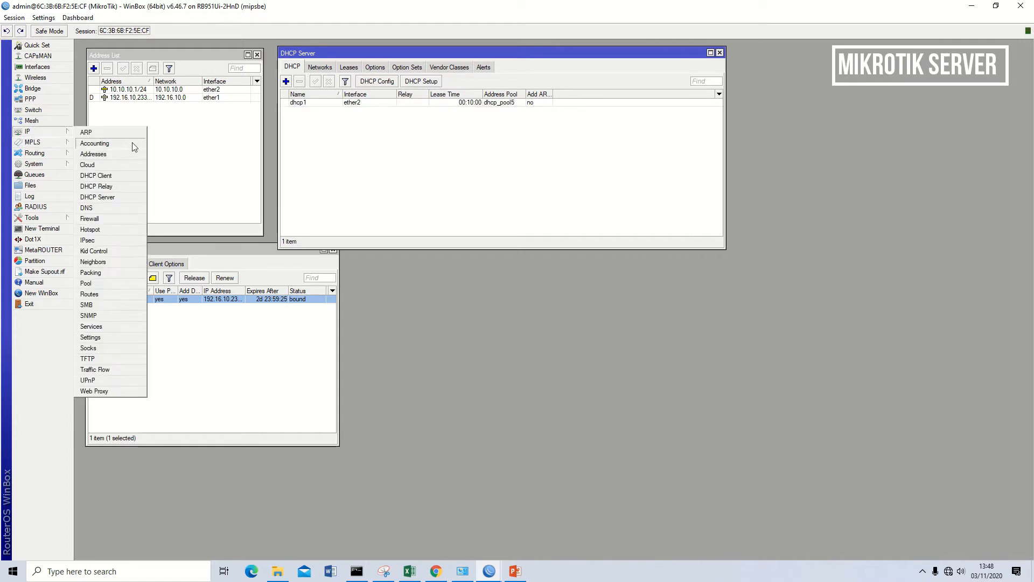
left_click(116, 220)
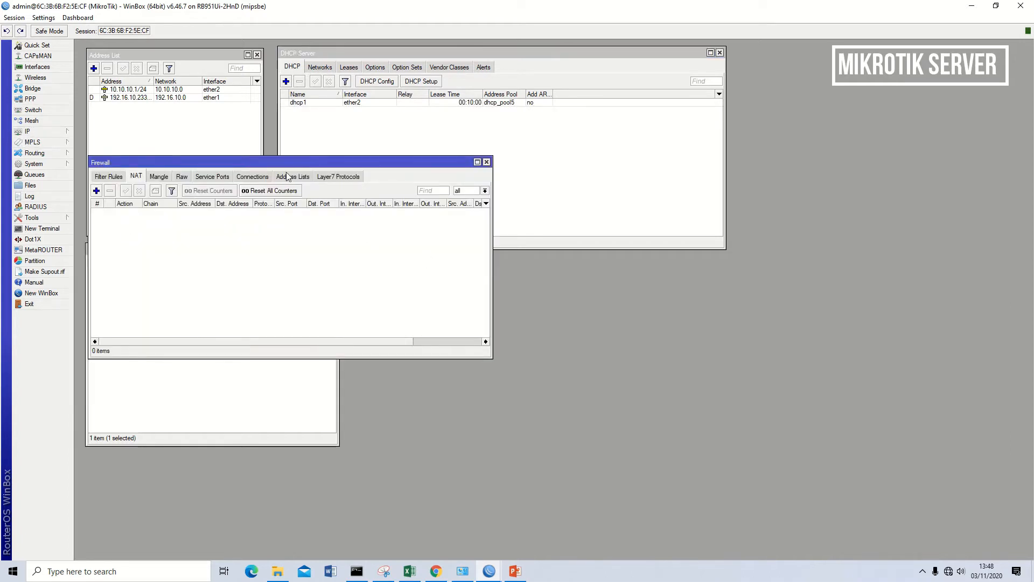
left_click_drag(286, 157, 620, 143)
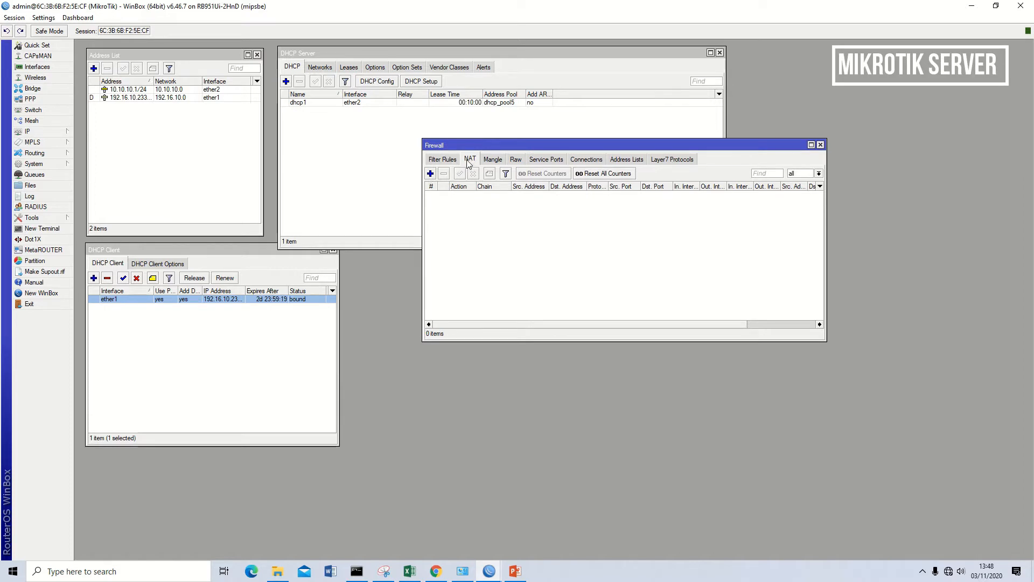
left_click(431, 173)
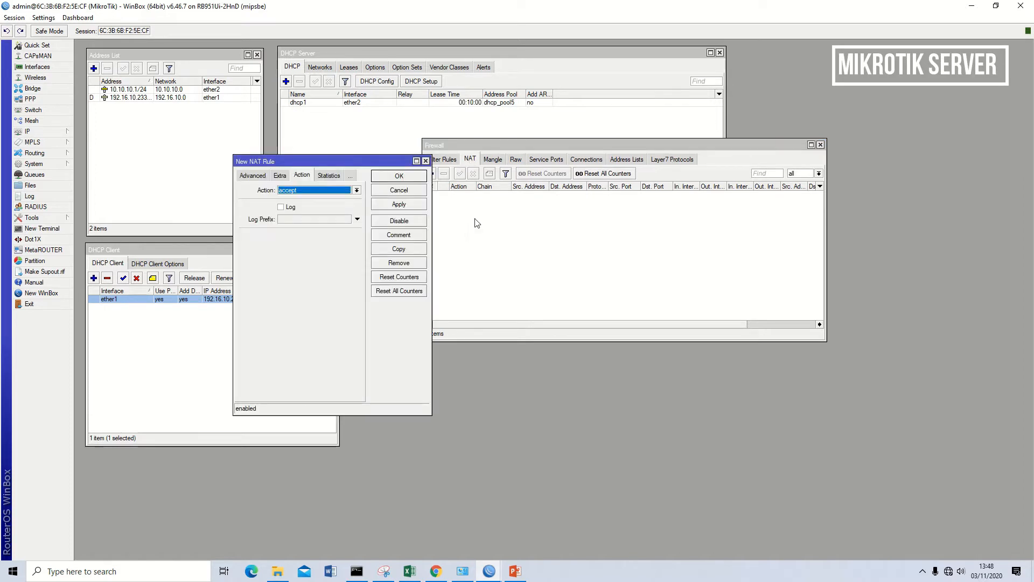
left_click(251, 176)
left_click(304, 294)
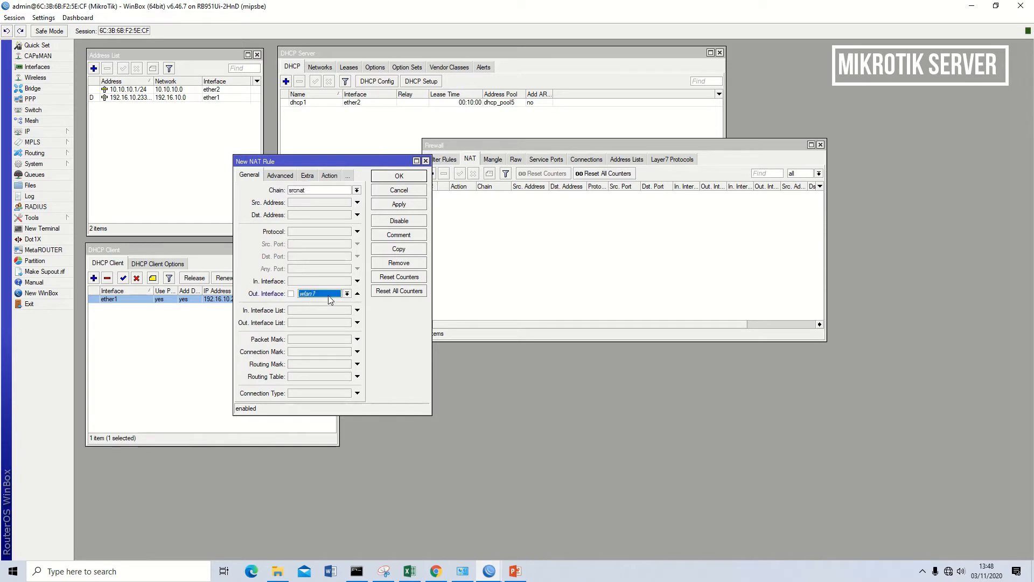
left_click(346, 294)
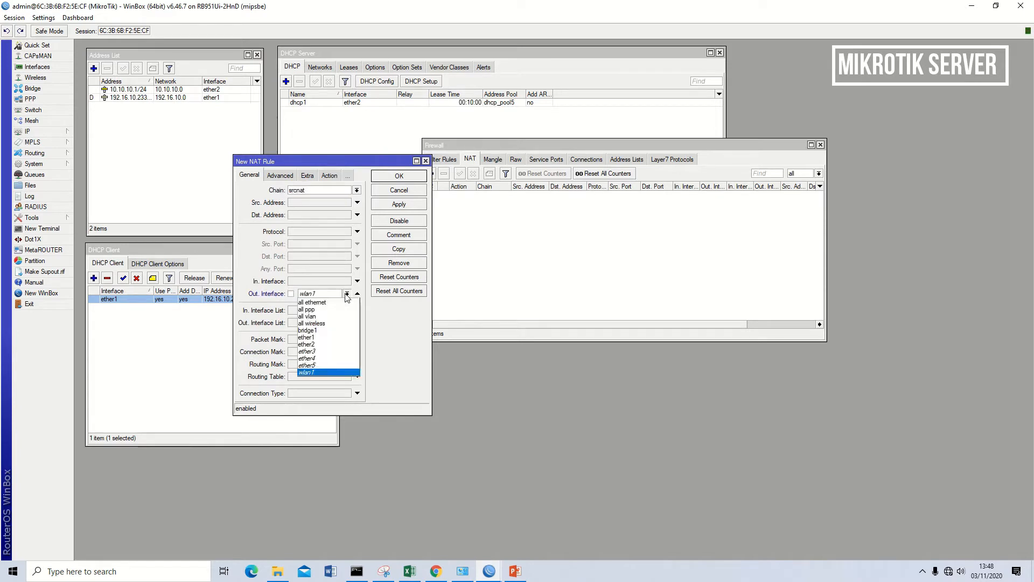
left_click(338, 337)
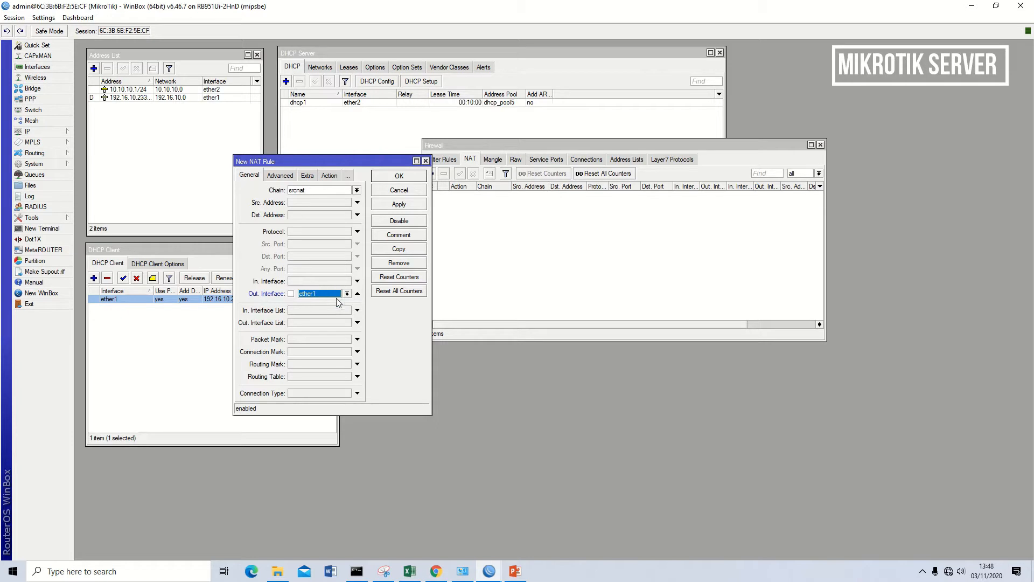
- Set the new NAT rule's action to masquerade, save the rule, and place the Firewall window below the DHCP Server window
left_click_drag(358, 161, 519, 185)
left_click(478, 199)
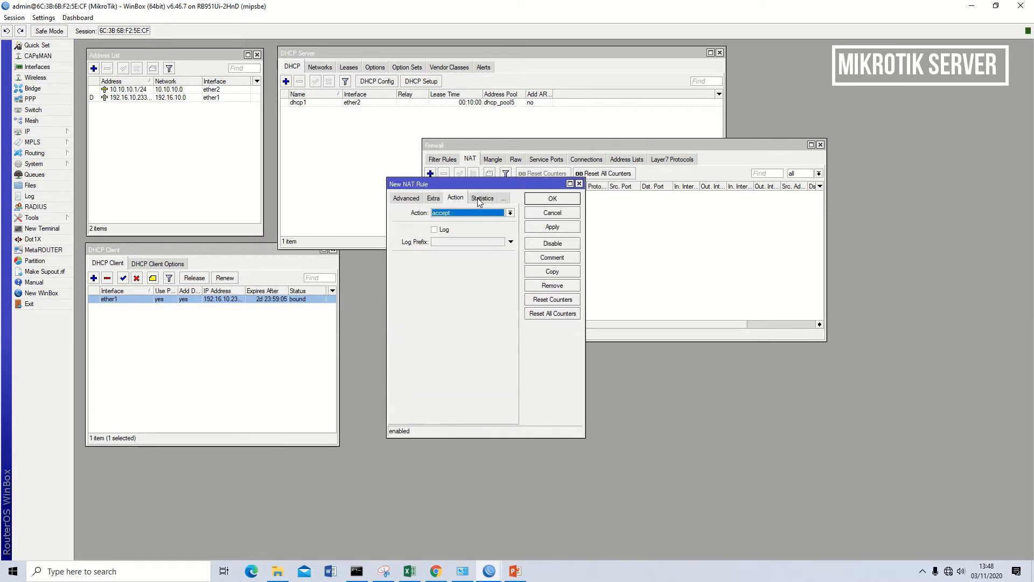
left_click(464, 214)
left_click(476, 261)
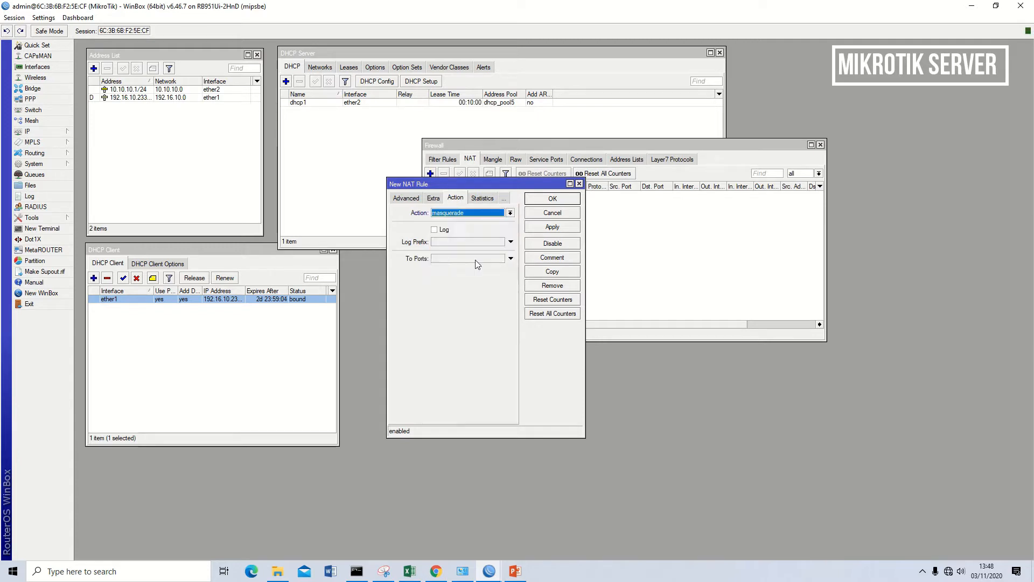
left_click(551, 231)
left_click(552, 200)
left_click_drag(552, 148, 473, 260)
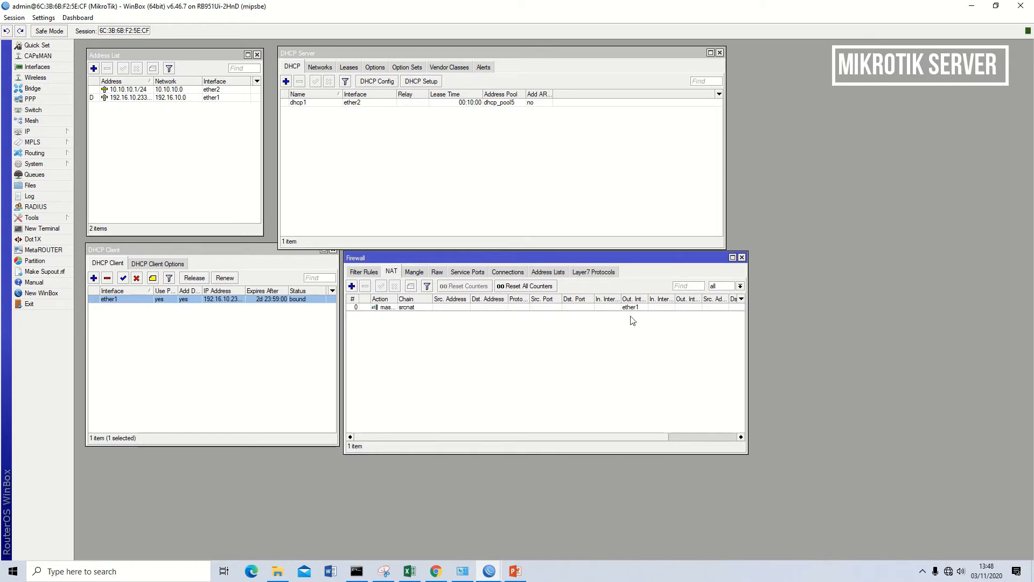
- Open a router terminal, ping 10.10.10.1 from it, and stop the ping after a few replies
left_click(53, 228)
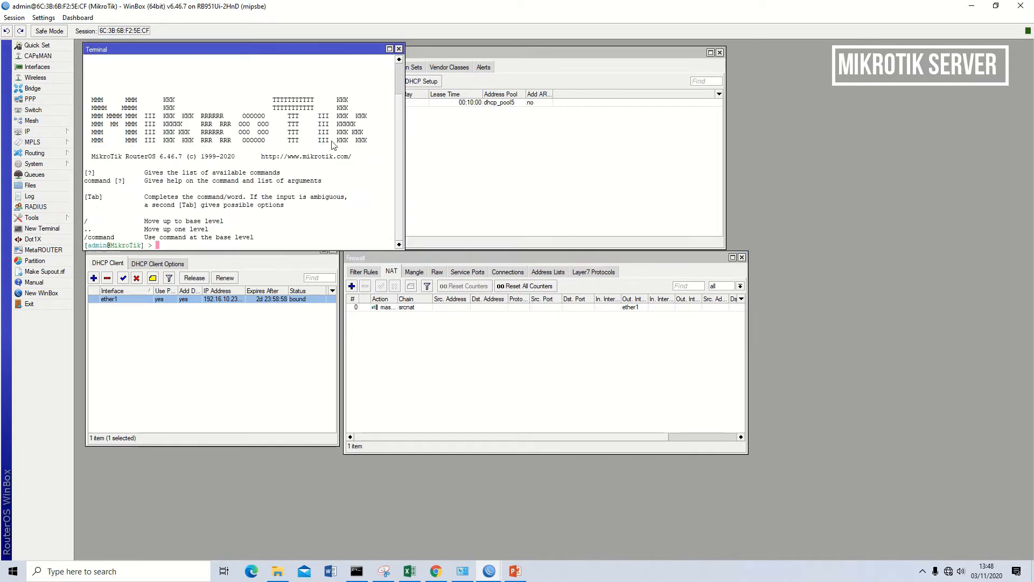
left_click_drag(309, 50, 571, 214)
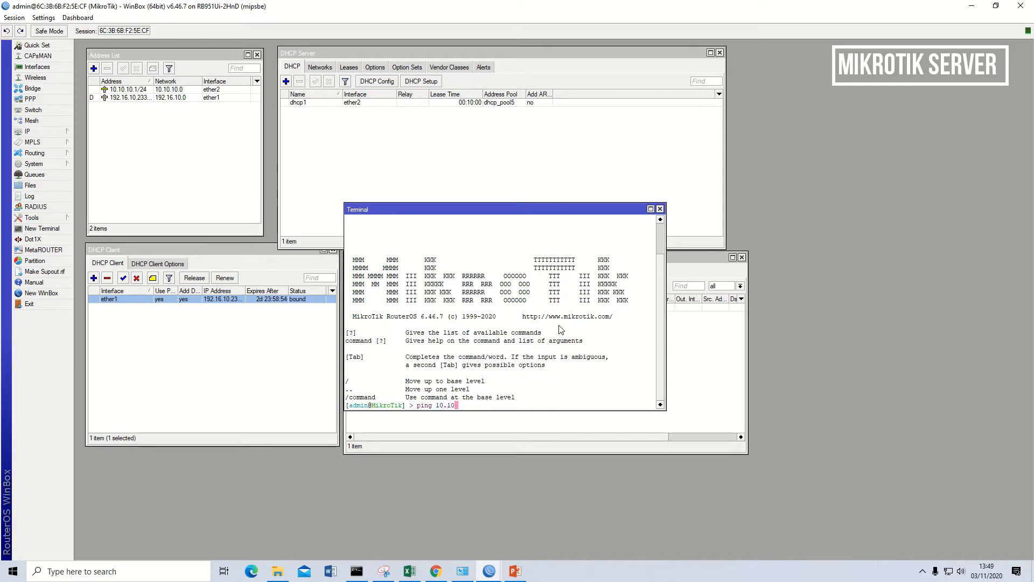
type("ping 10.10.10.1")
key("Return")
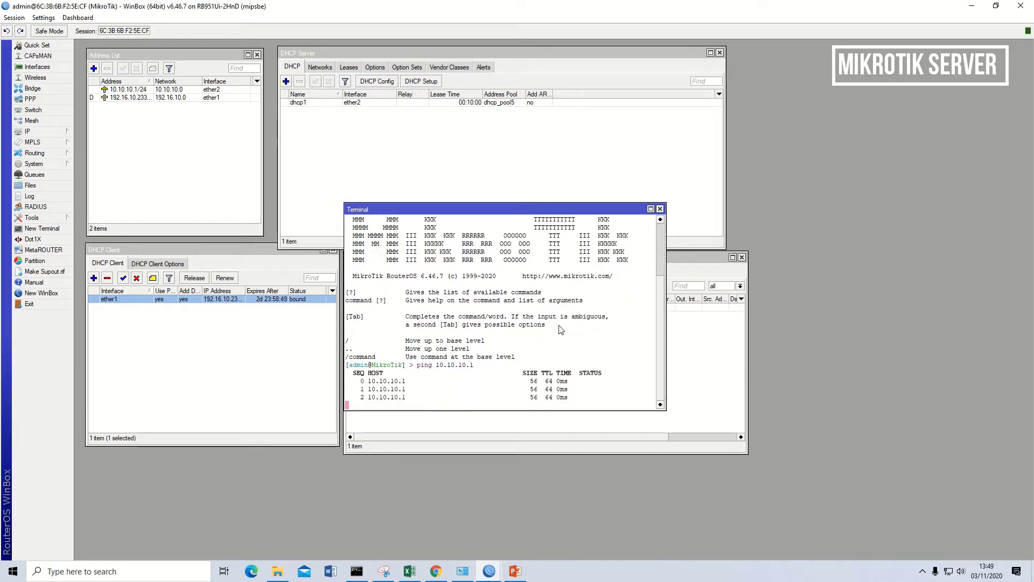
key("ctrl+c")
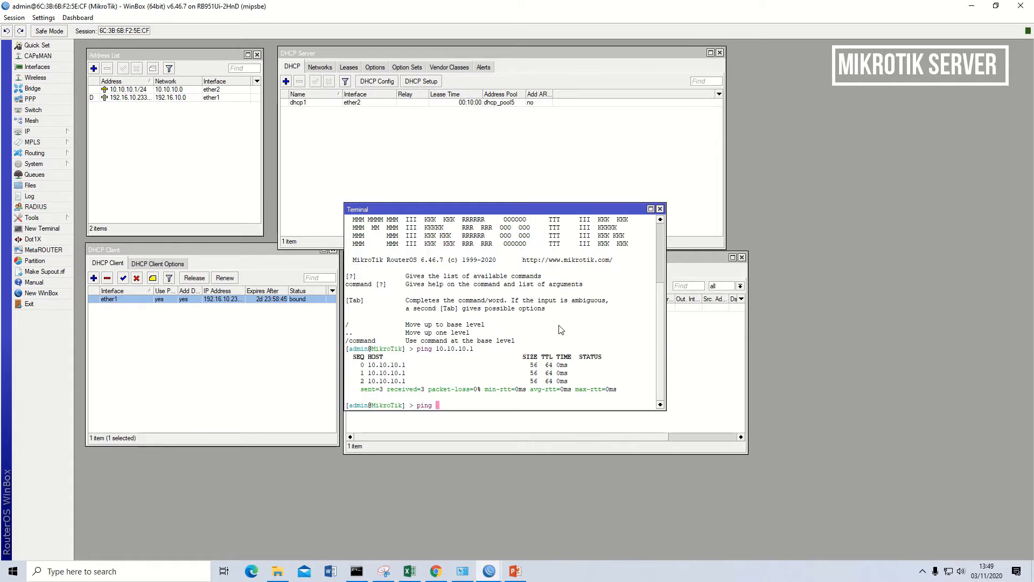
- Ping google.com from the router terminal to test internet access, then stop the ping
type("ping google.com")
key("Return")
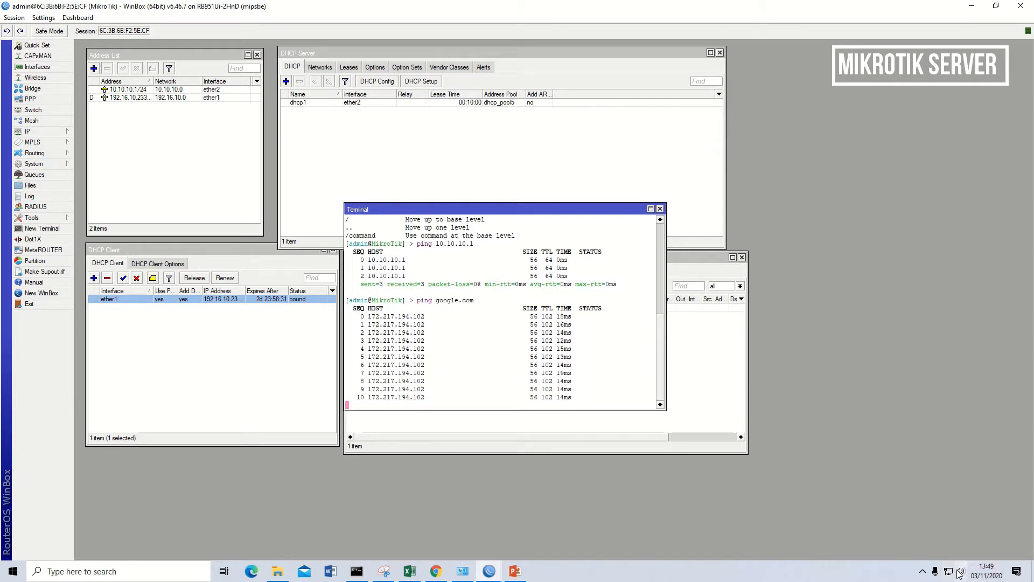
key("ctrl+c")
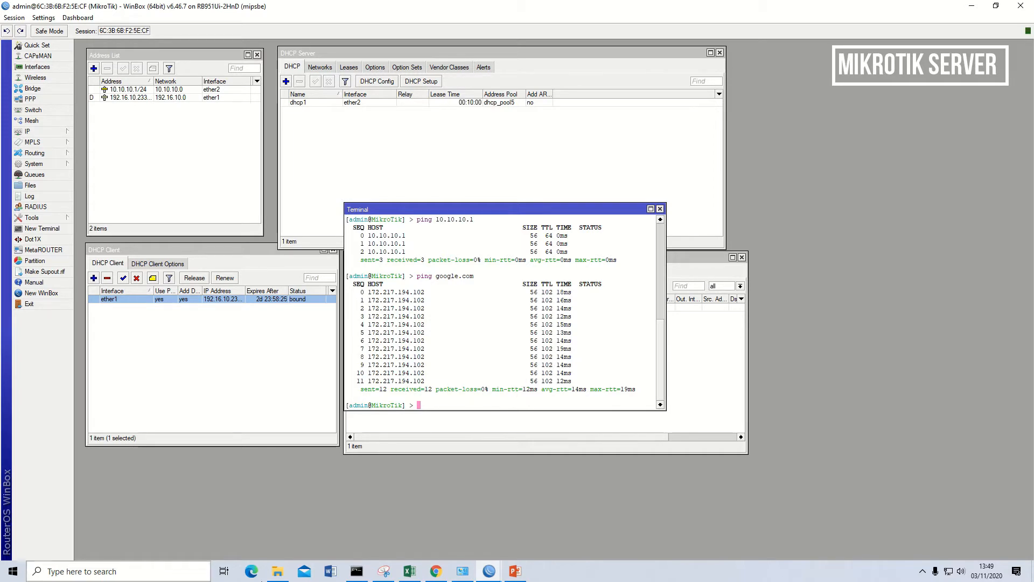
- Close the old Command Prompt window, open a new one on the PC, and ping 10.10.10.1
left_click(356, 571)
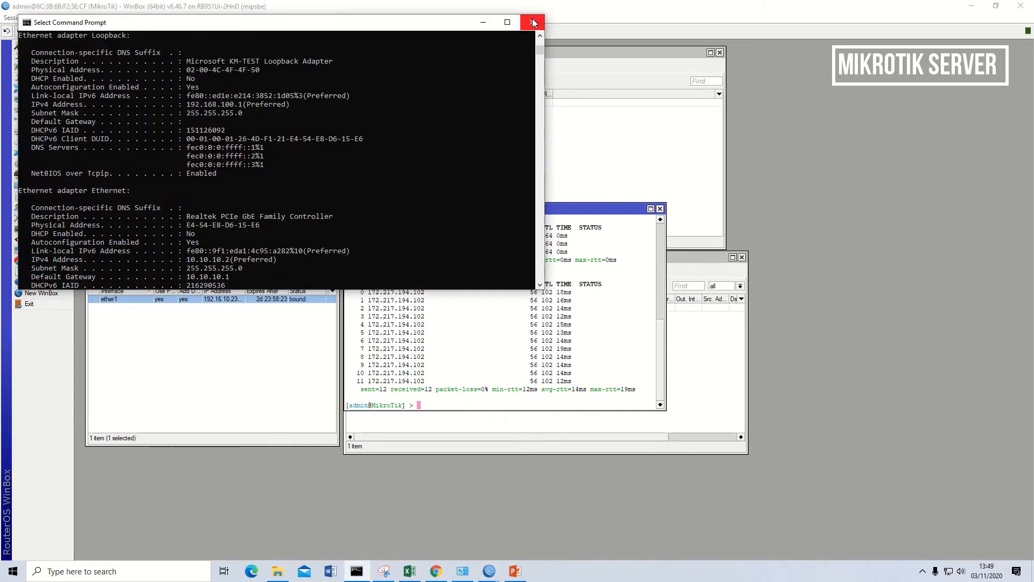
left_click(532, 21)
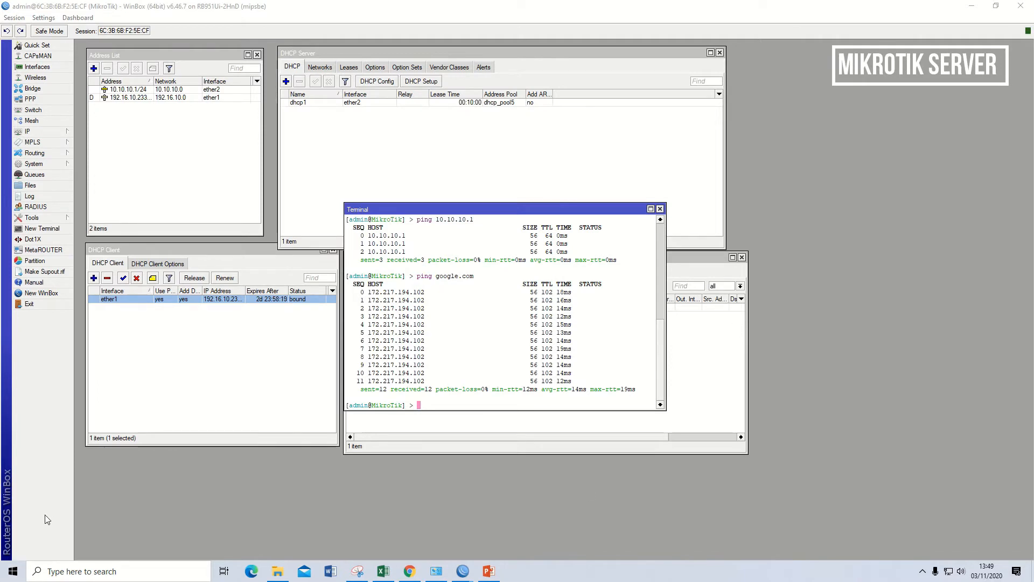
key("super+r")
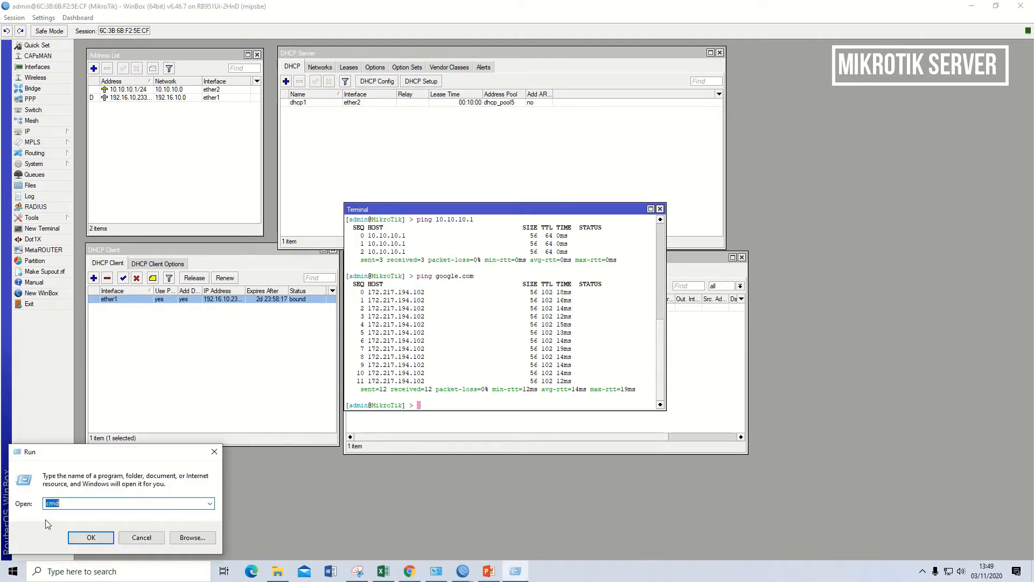
key("Return")
type("ping 10.10.10.1")
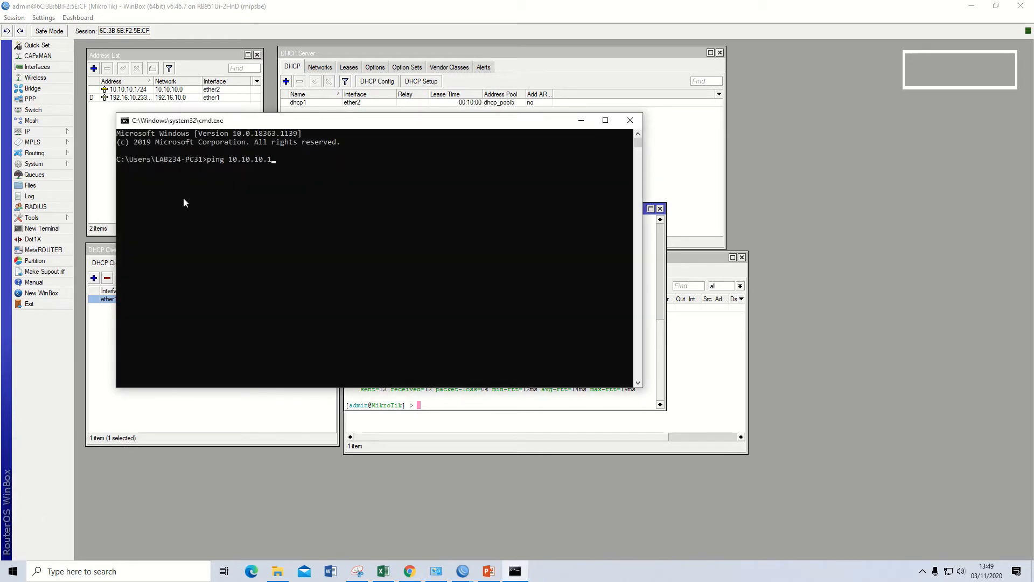
key("Return")
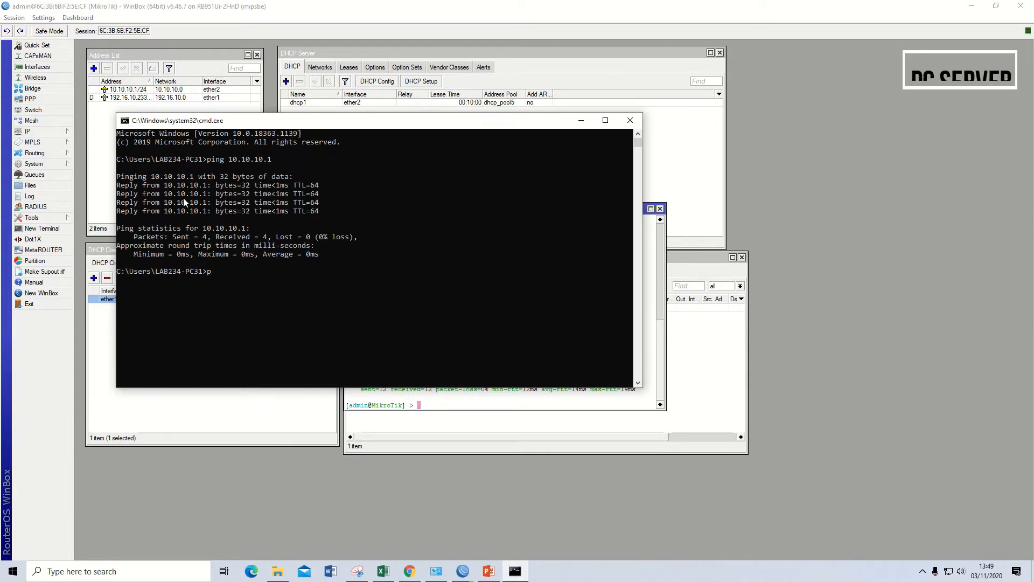
- Ping google.com from the PC's Command Prompt to test its internet connection
type("ping google.co")
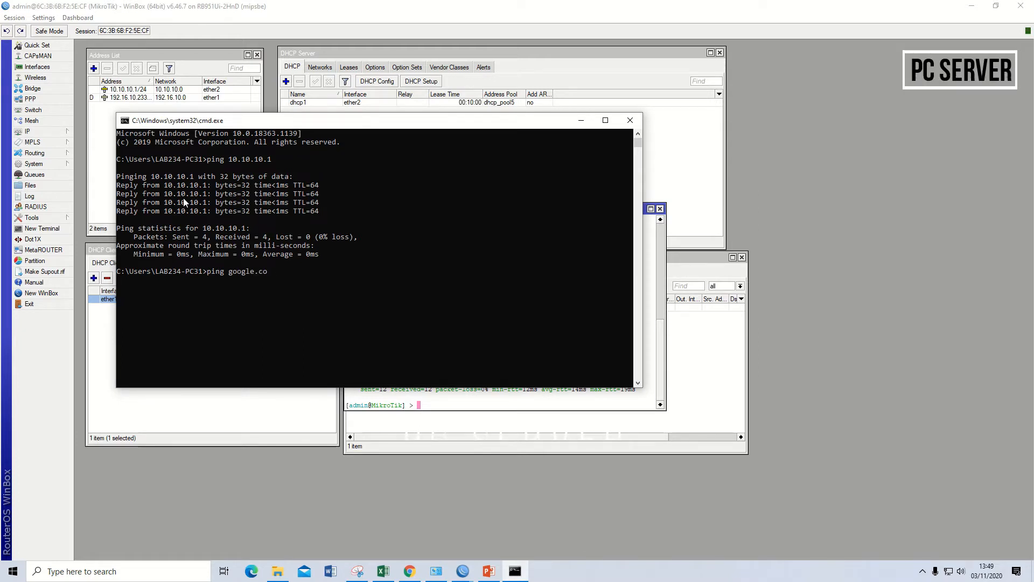
type("m")
key("Return")
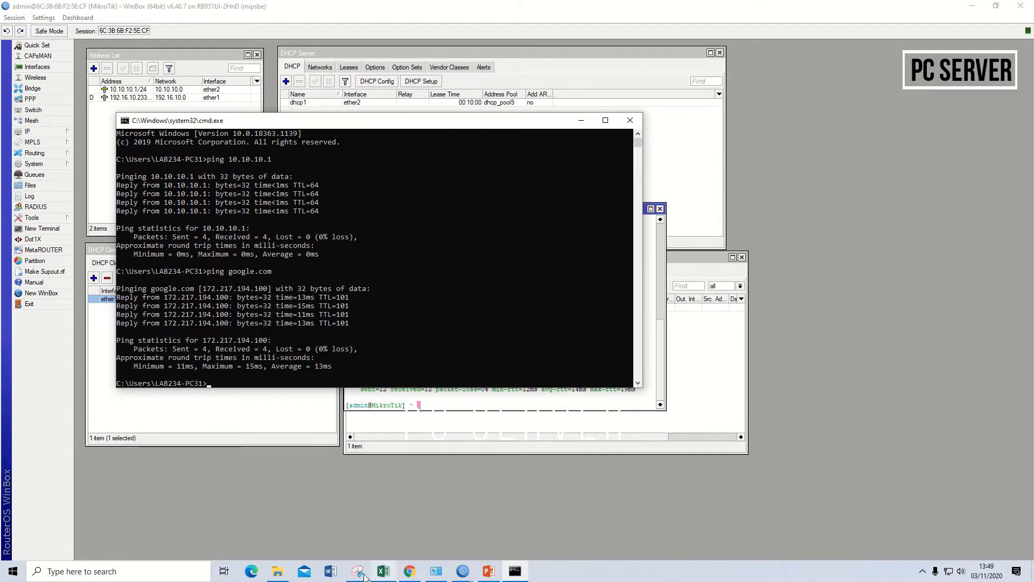
- Switch to Chrome and load google.com in a new browser tab
left_click(409, 575)
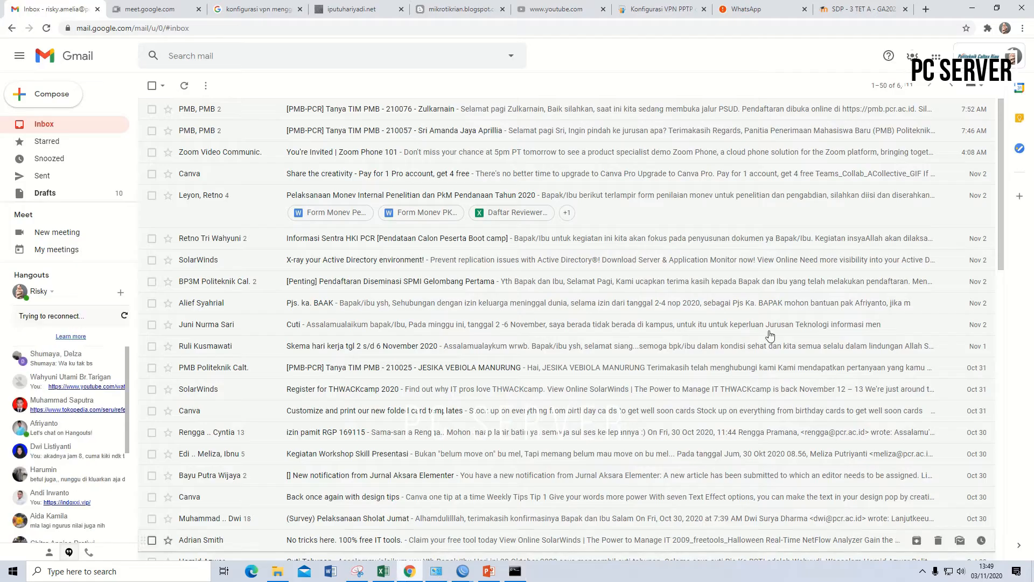
left_click(925, 9)
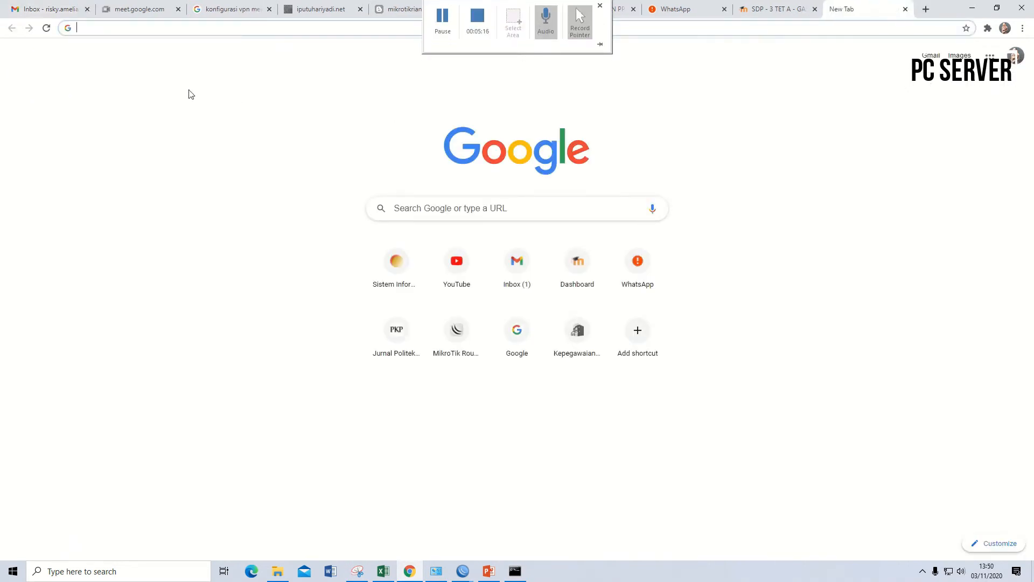
left_click(332, 24)
type("google.com")
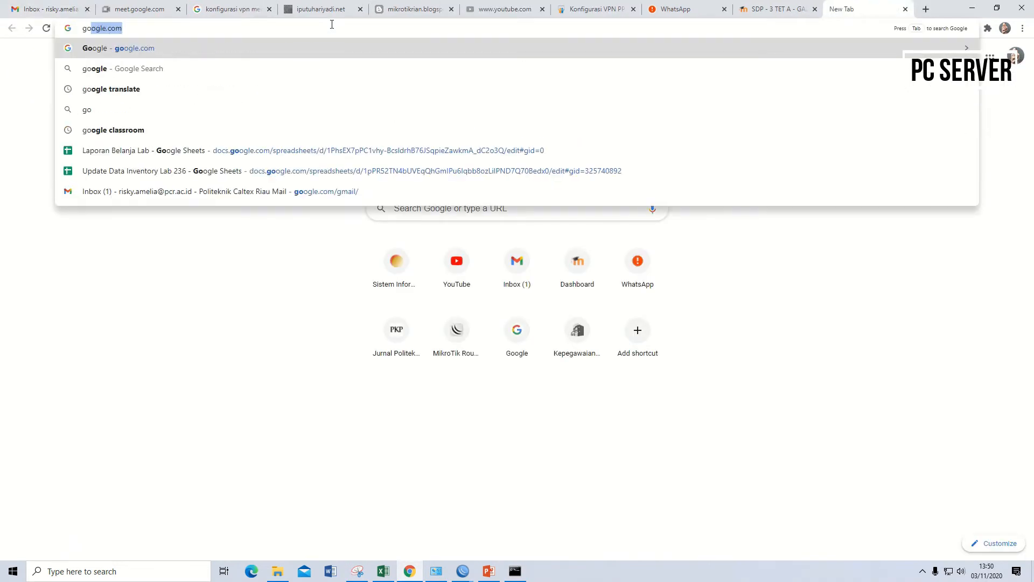
key("Return")
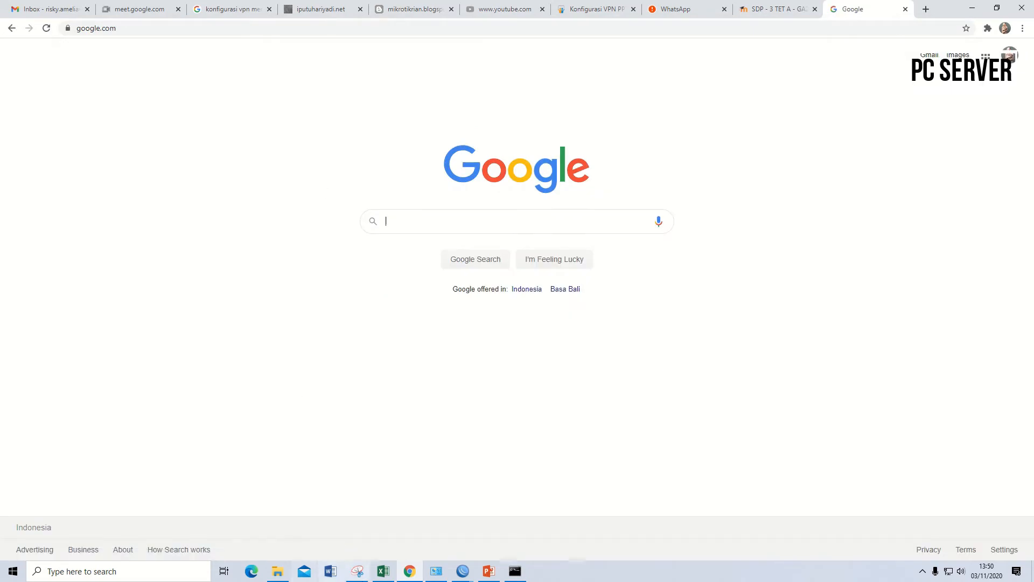
- Search the web for the suggested entry "politeknik caltex riau" from the same browser tab
left_click(310, 24)
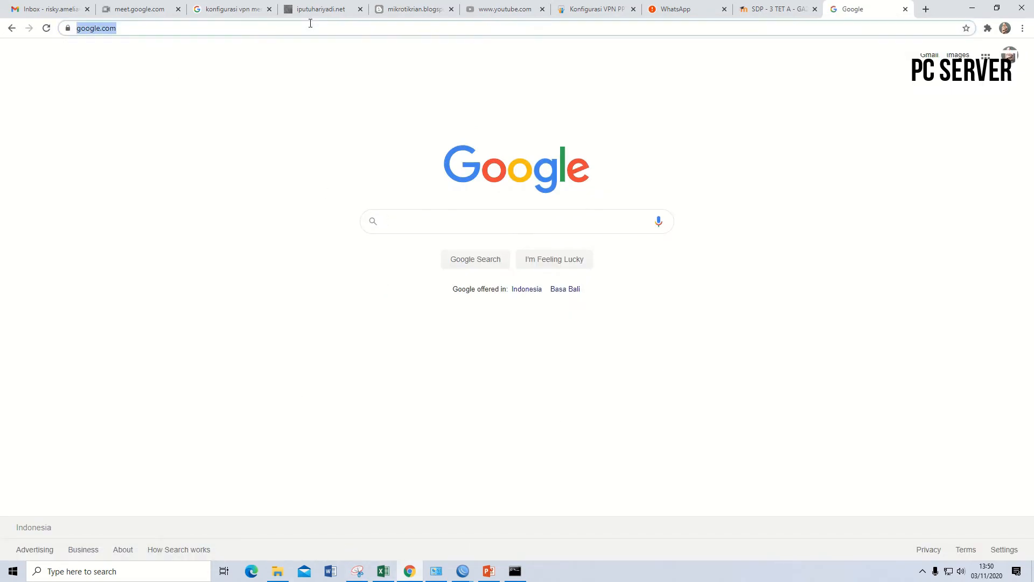
type("poli")
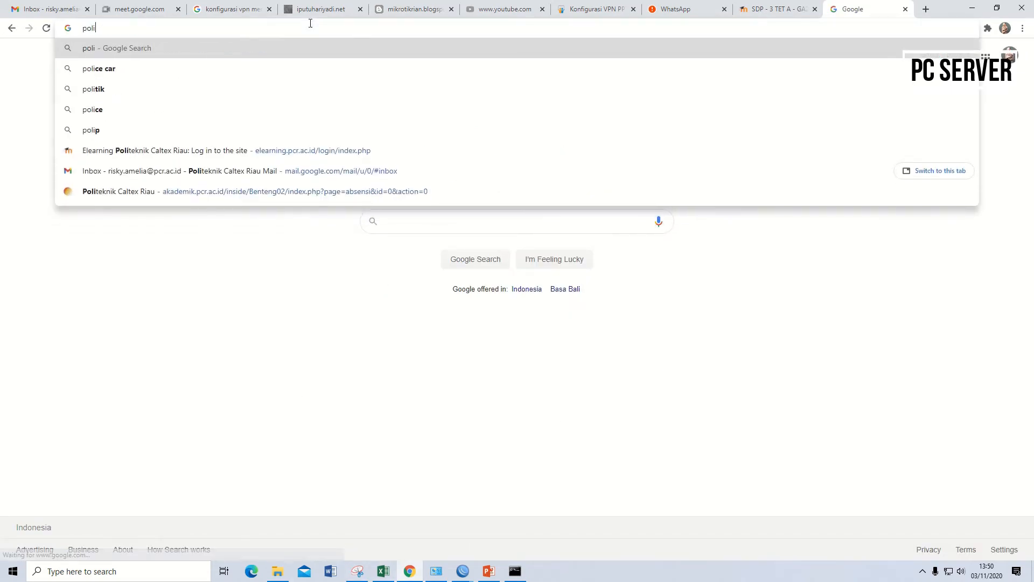
type("tekni")
key("Down")
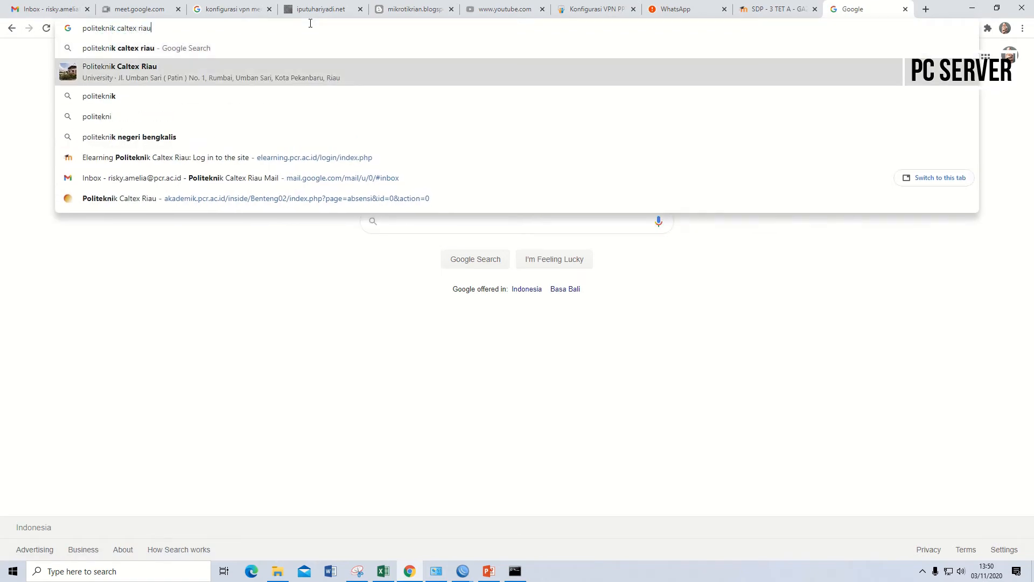
key("Return")
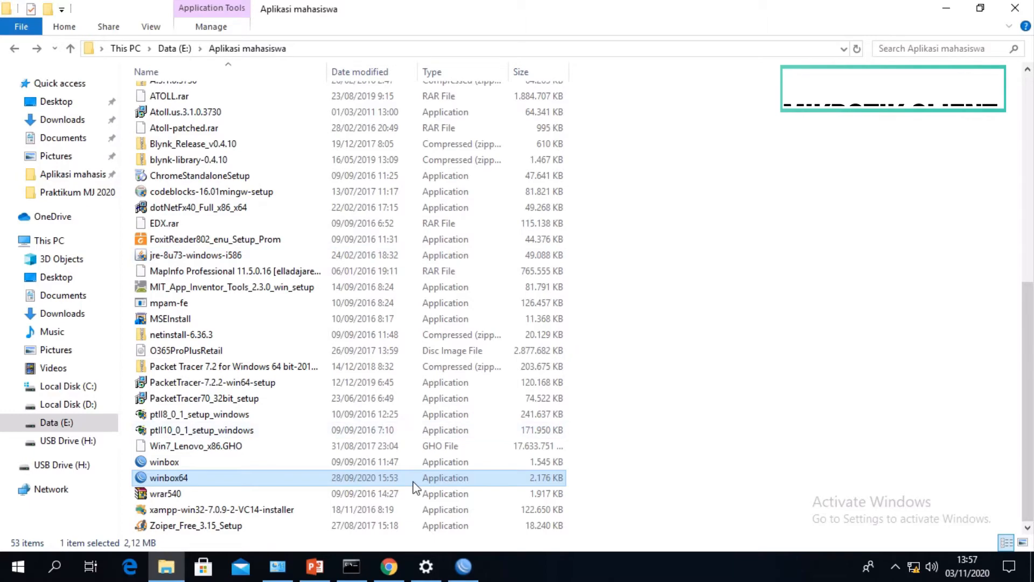
- Launch winbox64 from the Aplikasi mahasiswa folder on the client PC and maximize the WinBox window
double_click(214, 478)
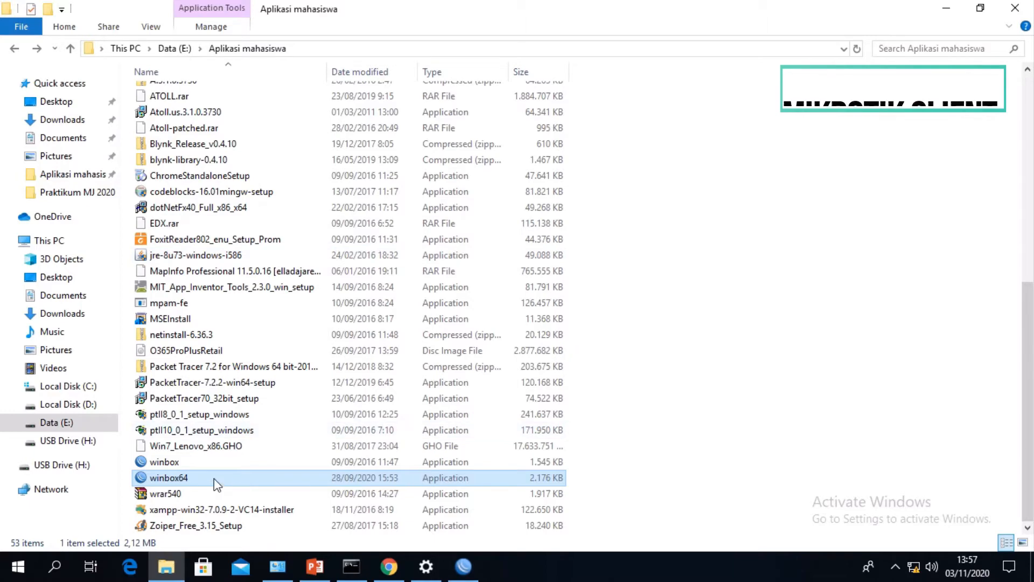
left_click(202, 296)
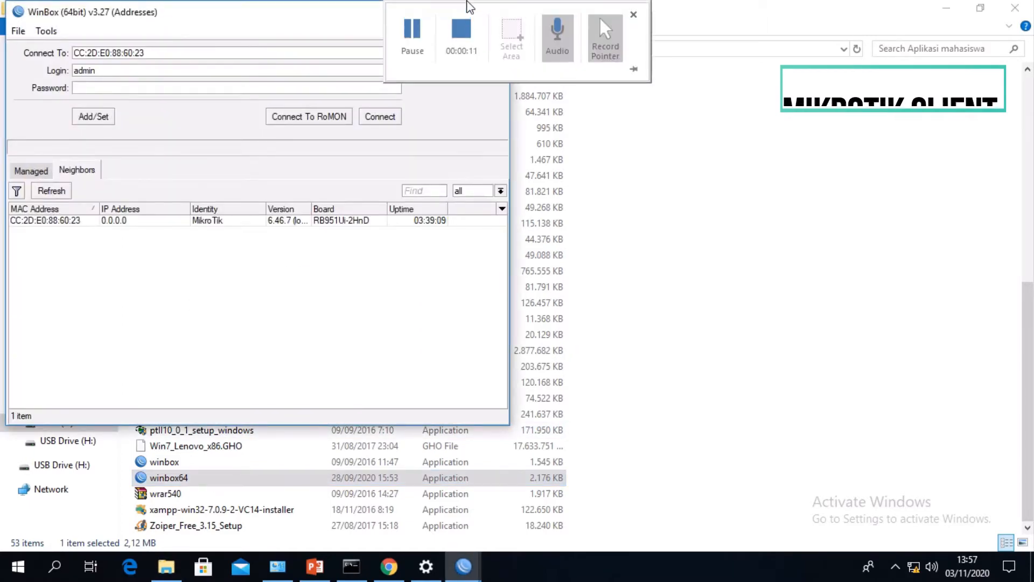
left_click(374, 5)
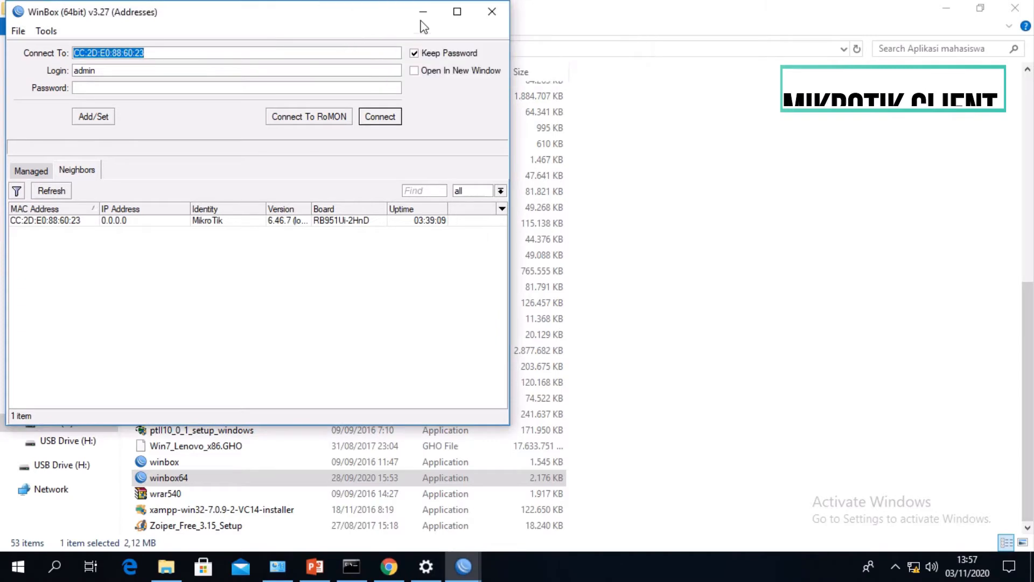
left_click(458, 11)
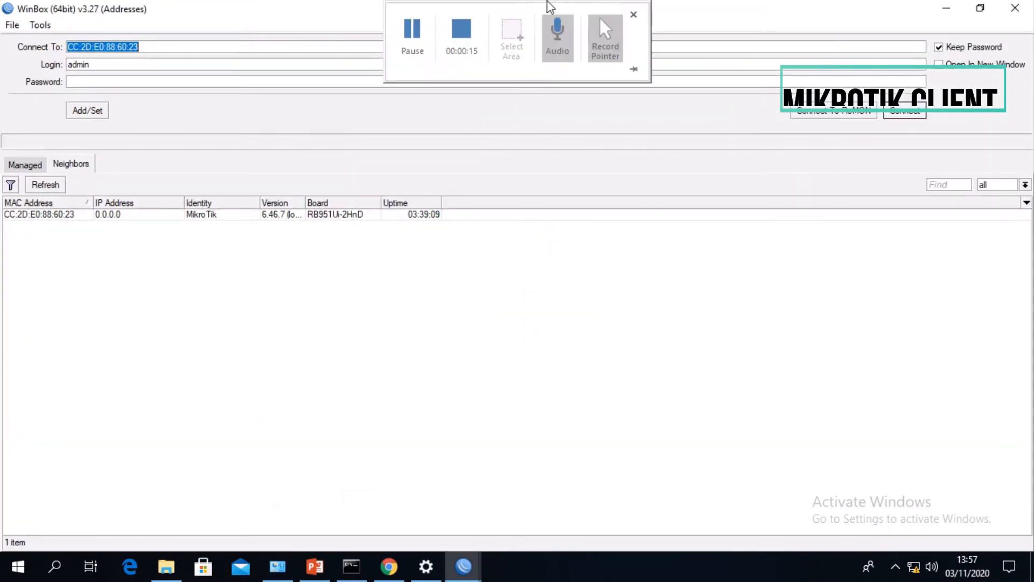
- Connect to the discovered MikroTik neighbor as admin and close all the windows left open in its session
left_click(53, 215)
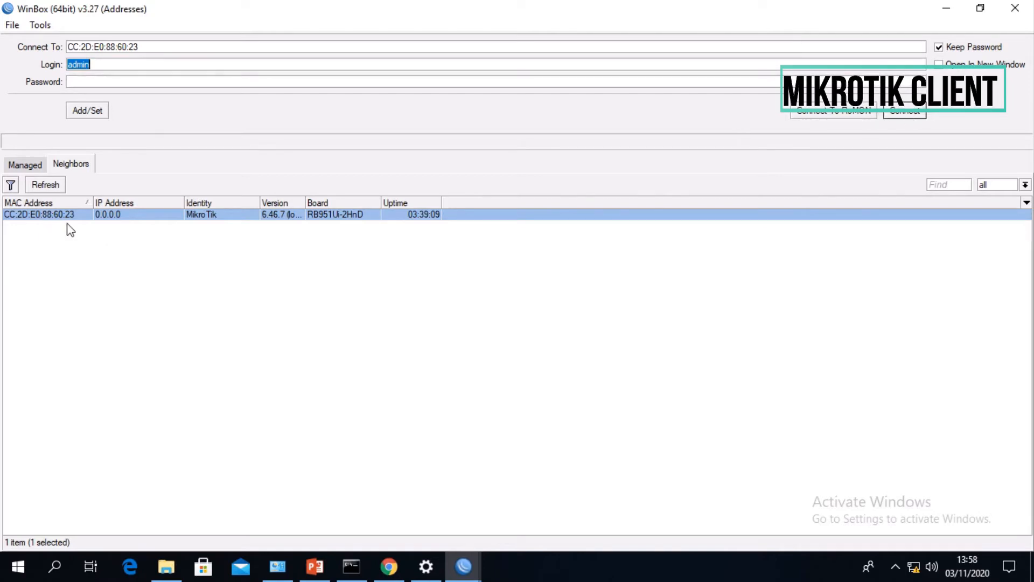
left_click(903, 113)
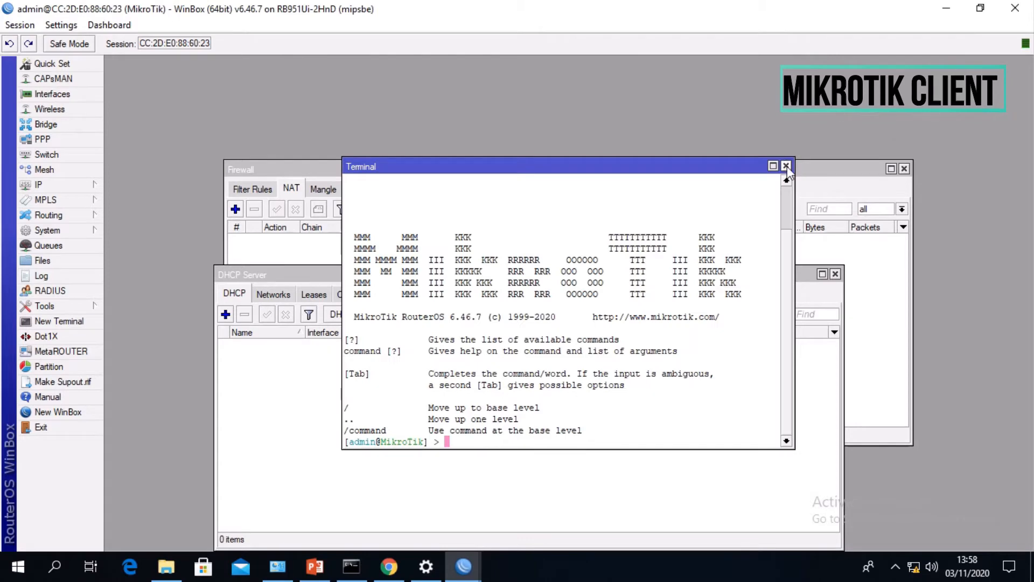
left_click(785, 165)
left_click(835, 274)
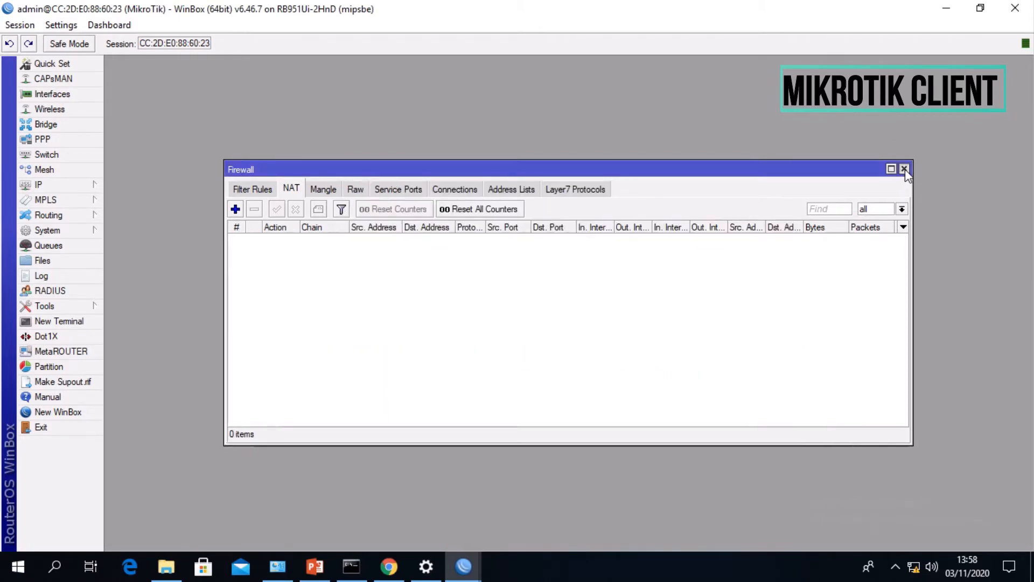
left_click(904, 169)
left_click(683, 178)
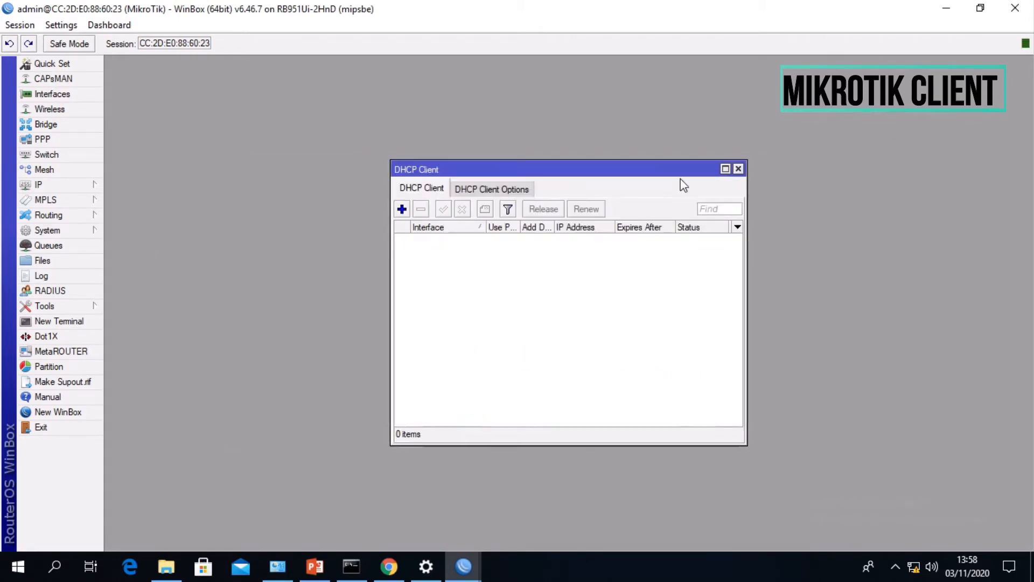
left_click(738, 169)
- Add the IP address 10.10.20.1/24 on interface ether2 and move the address list out of the way
left_click(56, 183)
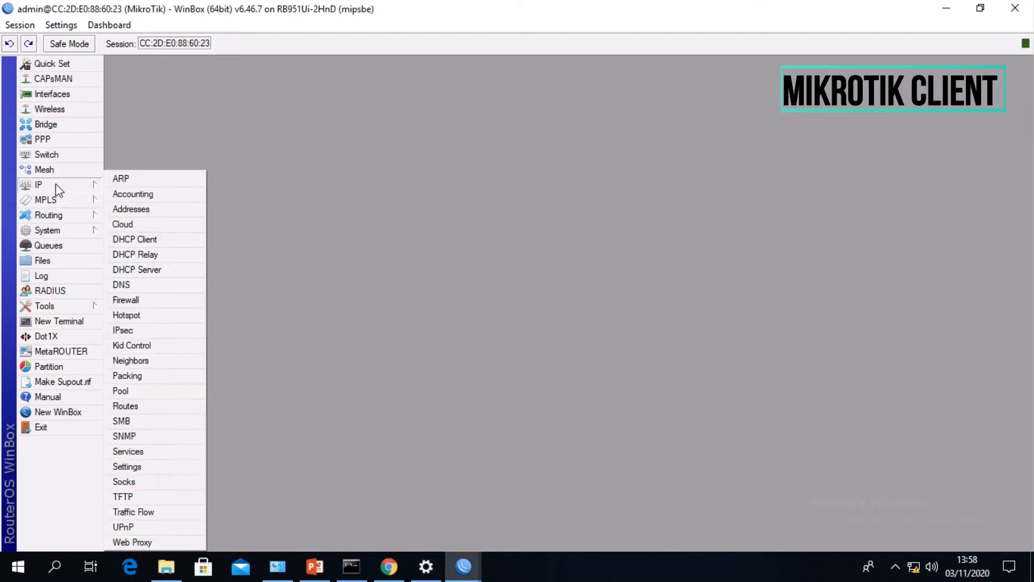
left_click(149, 208)
left_click(454, 200)
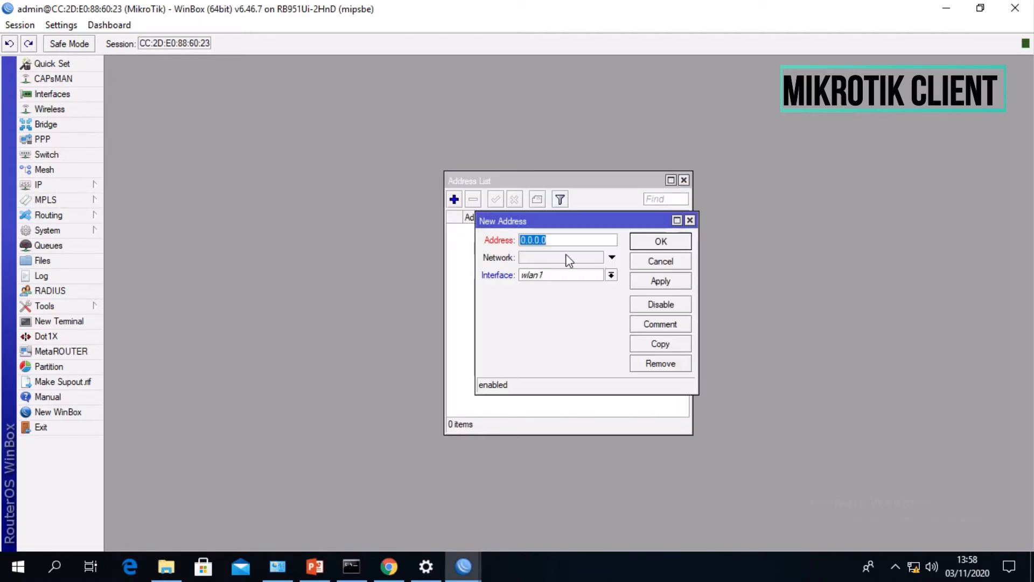
type("10.10.20.1/24")
left_click(587, 275)
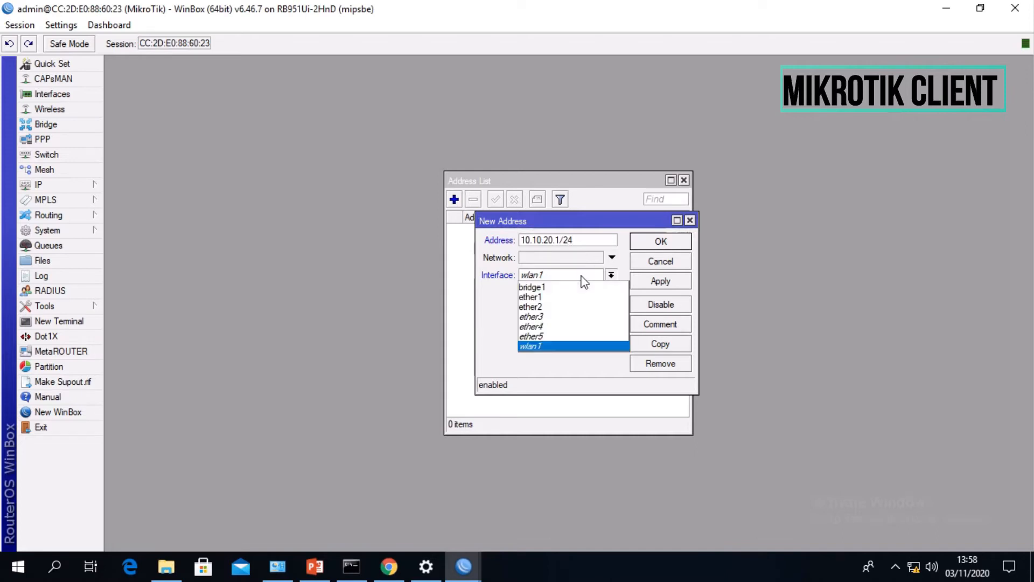
left_click(562, 306)
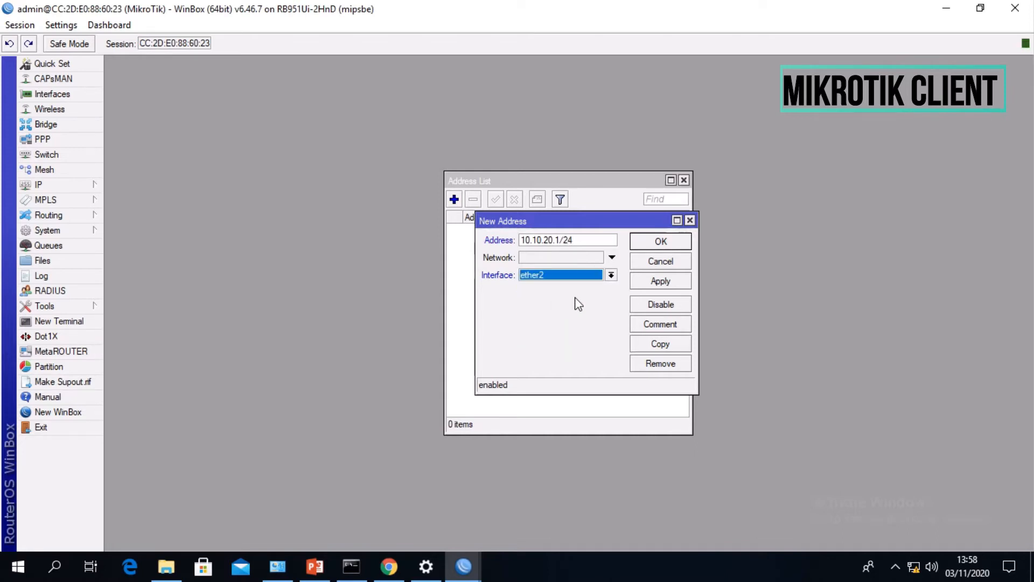
left_click(655, 280)
left_click(658, 238)
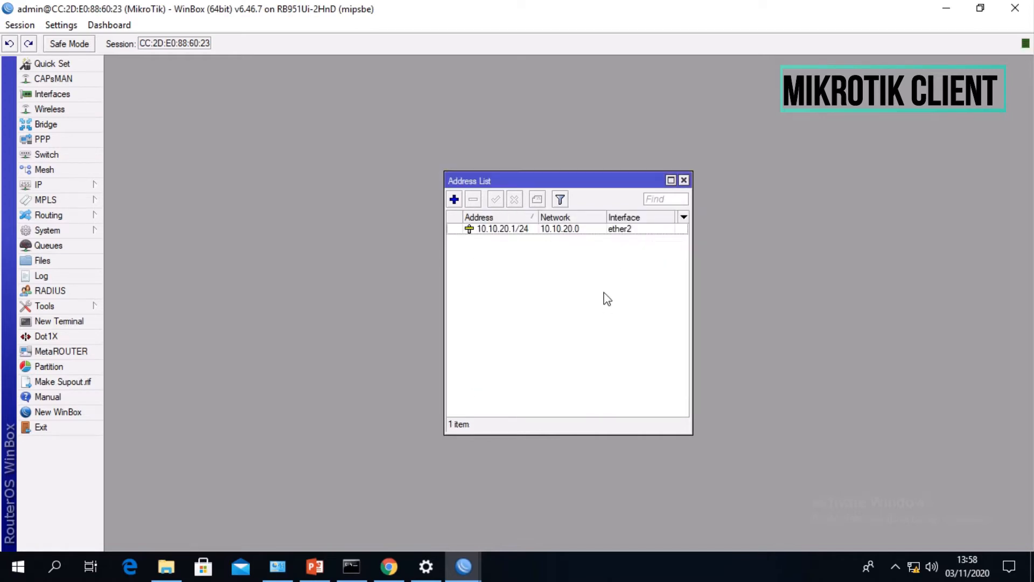
left_click_drag(608, 187, 270, 72)
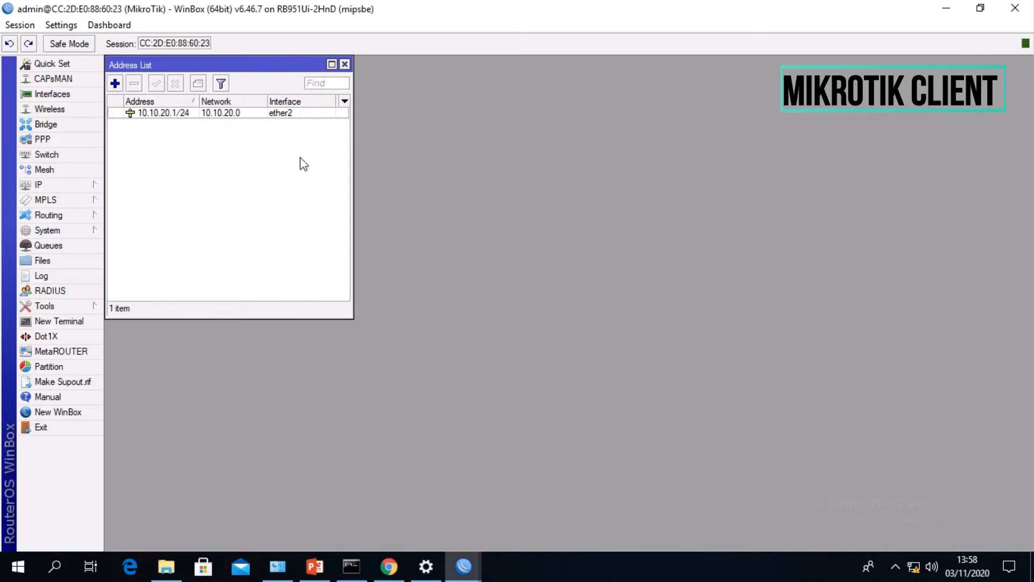
- Add a DHCP client on interface ether1, keeping peer DNS, peer NTP and the default route
left_click(76, 186)
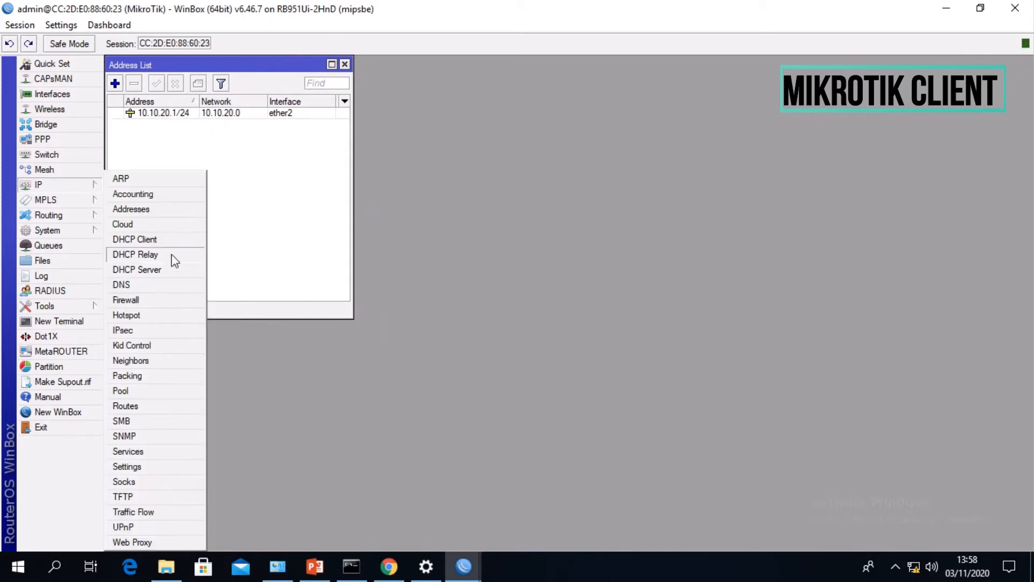
left_click(161, 240)
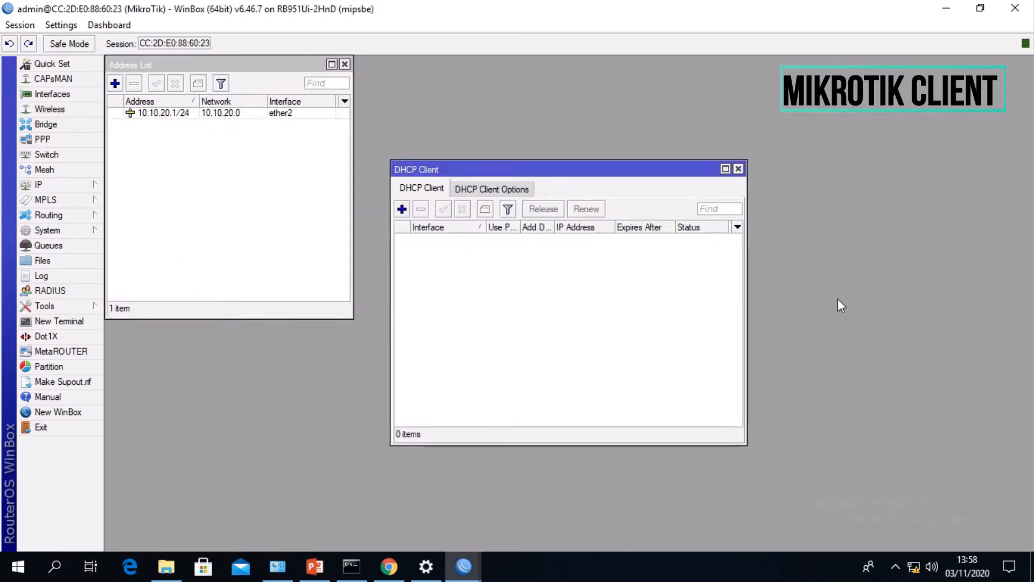
left_click(402, 208)
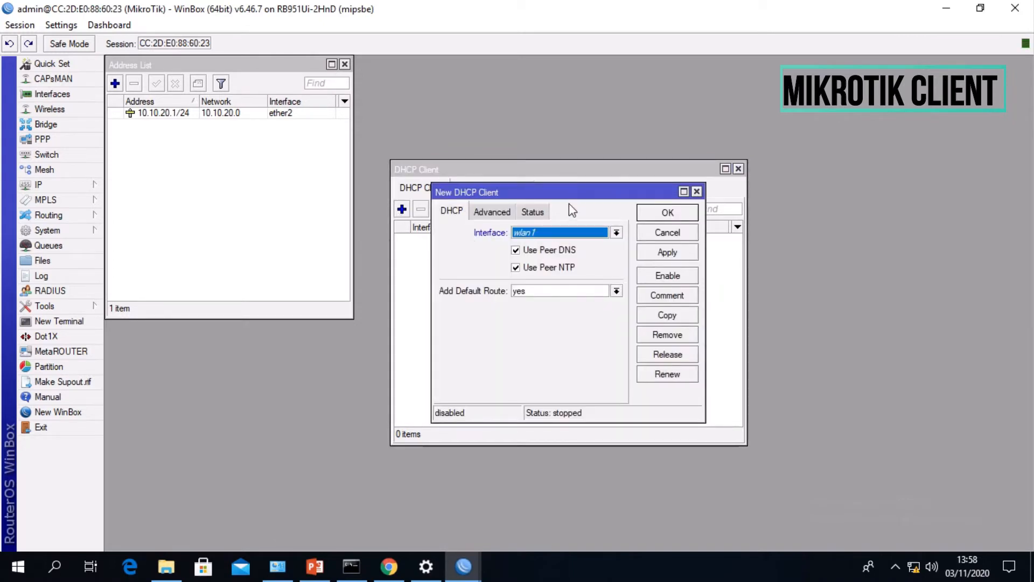
left_click(572, 233)
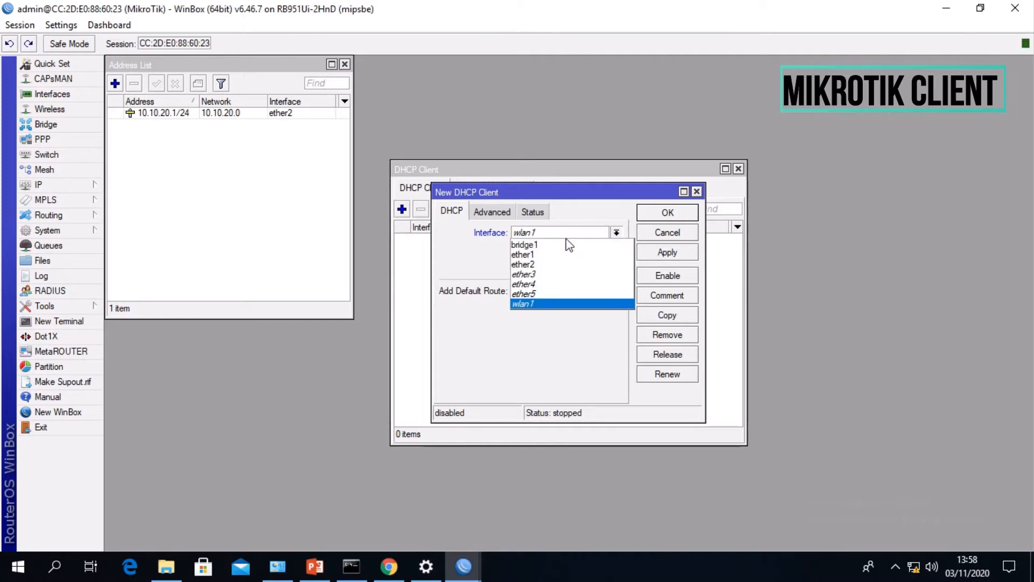
left_click(528, 255)
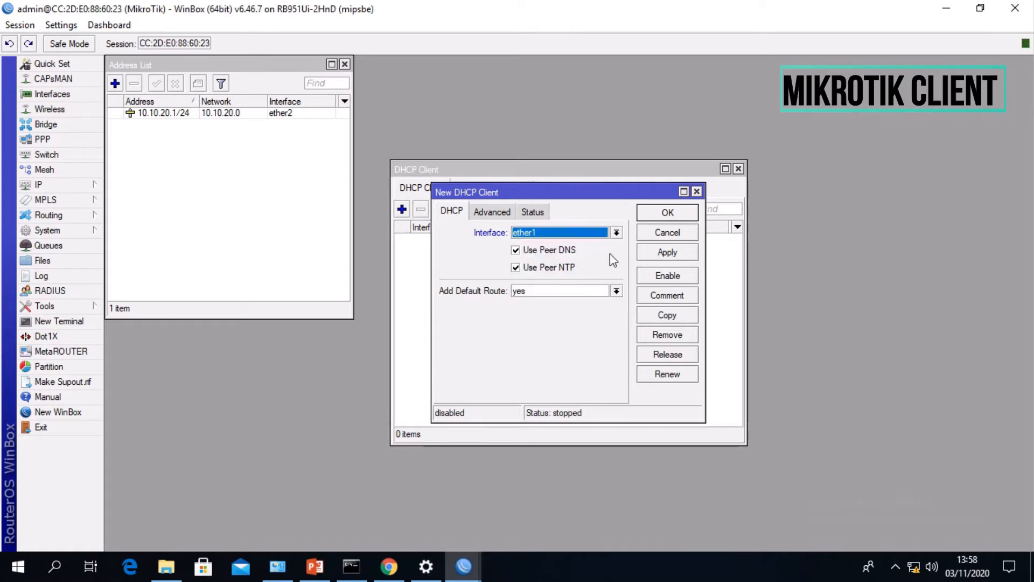
left_click(667, 253)
left_click(667, 215)
- Enable the ether1 DHCP client and place its window beside the address list
left_click(448, 239)
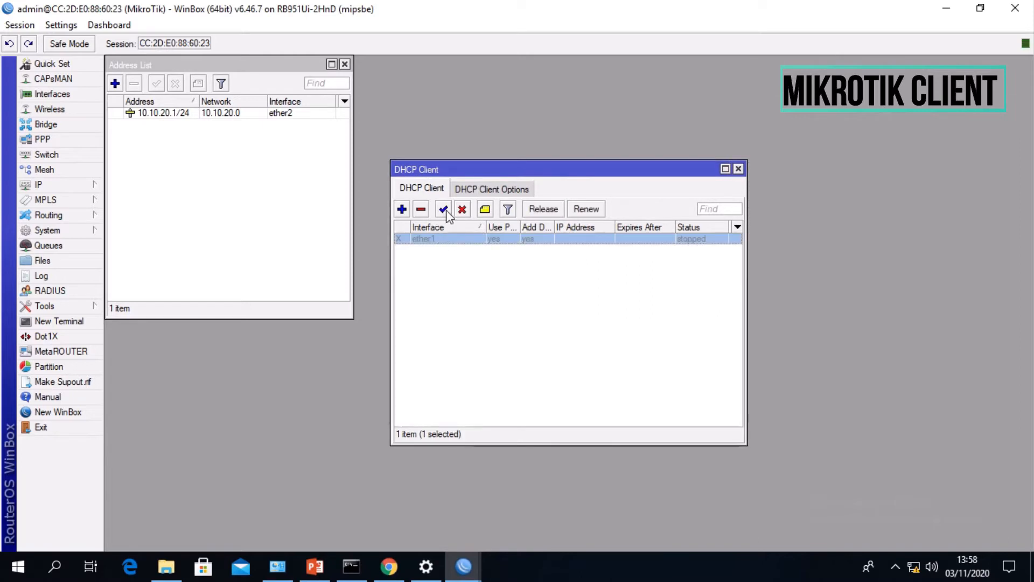
left_click(449, 211)
left_click_drag(538, 169, 502, 68)
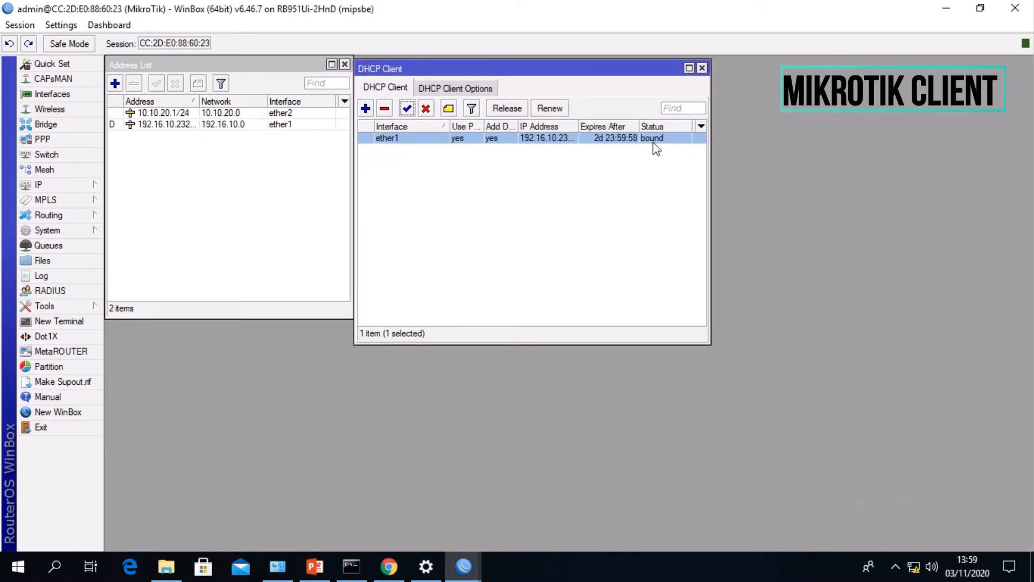
left_click(499, 179)
- Widen the Address column to read the full ether1 address in the address list
left_click(153, 124)
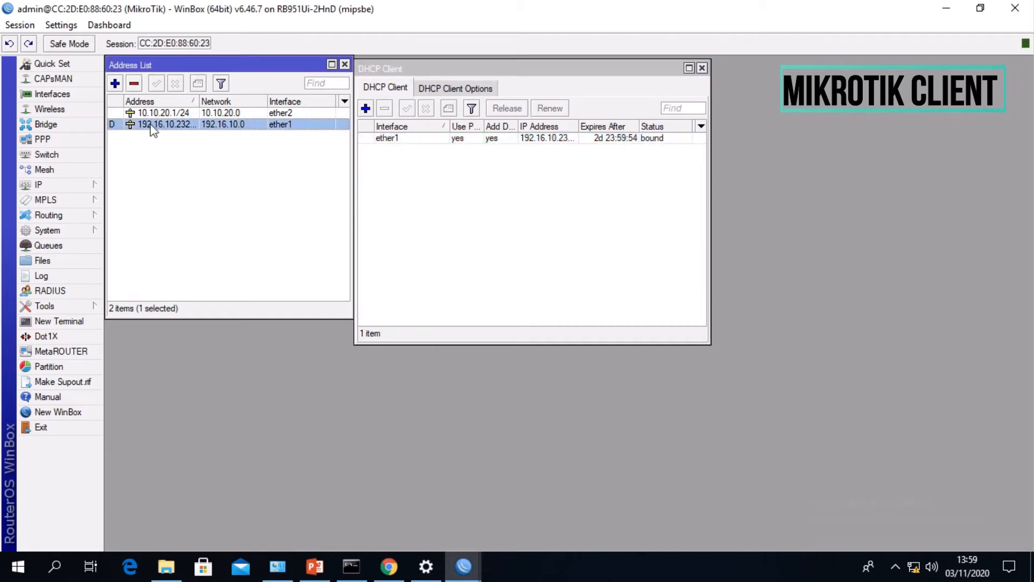
left_click_drag(199, 101, 212, 101)
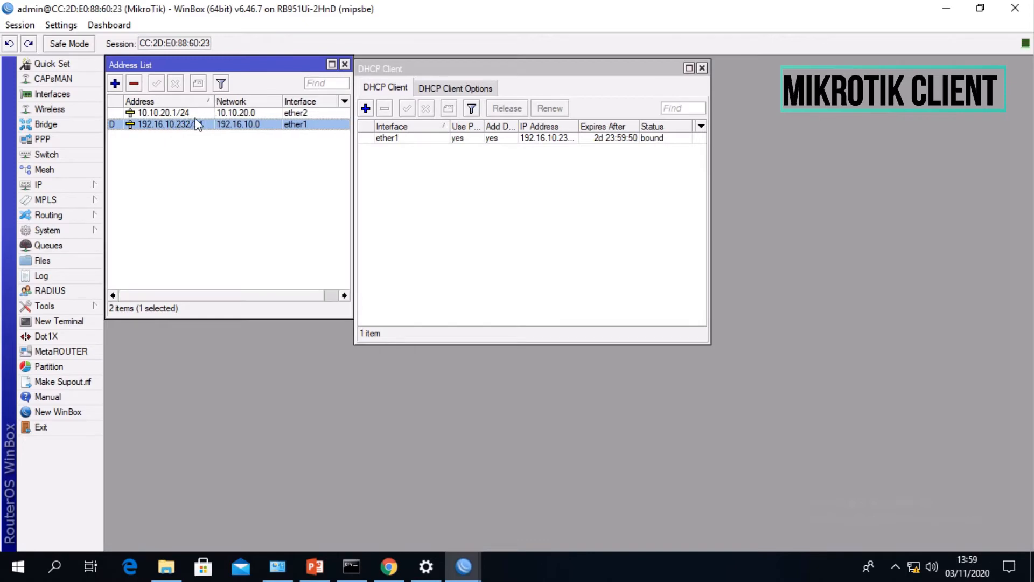
left_click(210, 138)
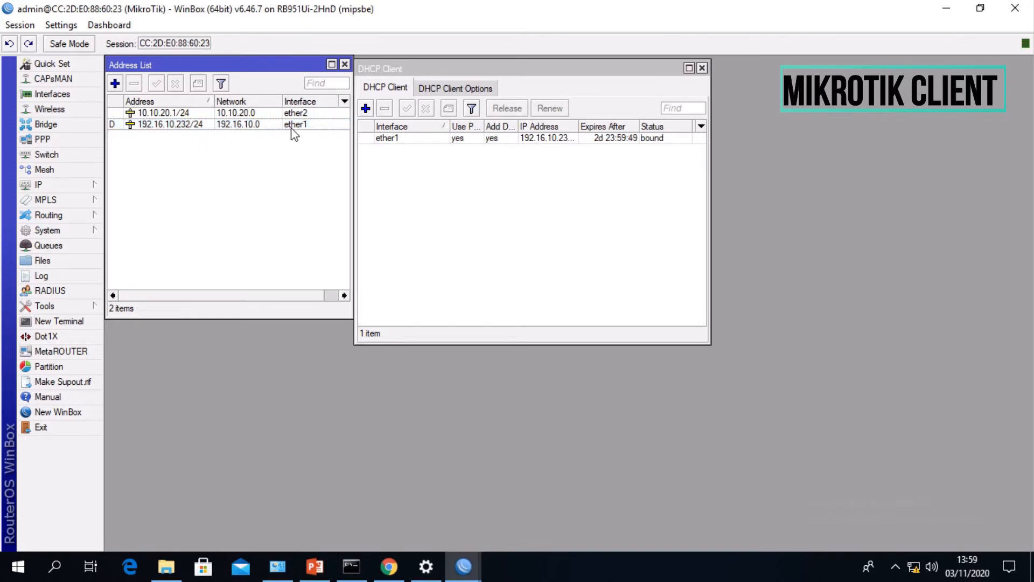
- Start the DHCP server setup and choose ether2 as the server interface
left_click(86, 185)
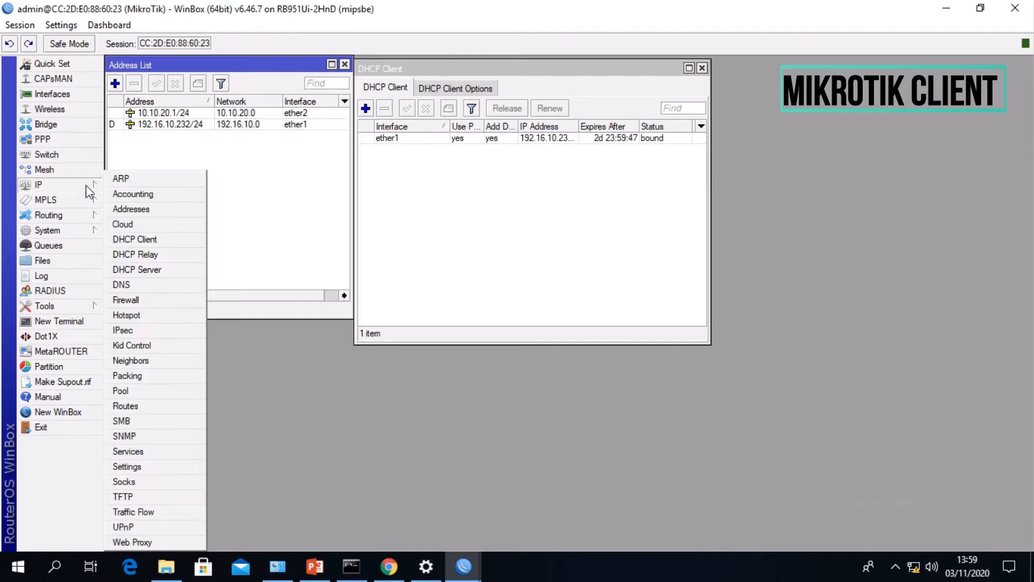
left_click(135, 267)
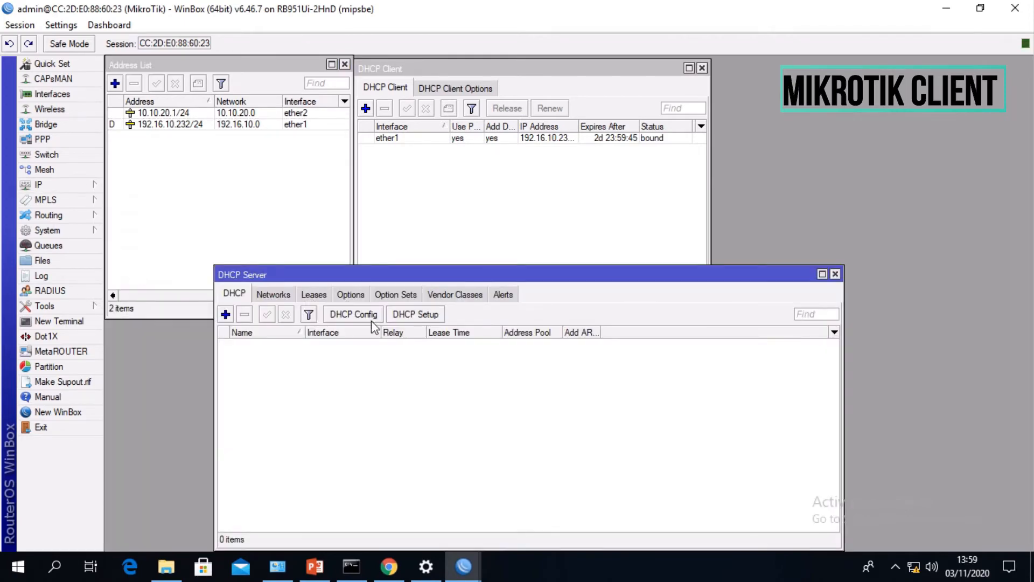
left_click_drag(452, 274, 355, 180)
left_click(319, 225)
left_click(595, 301)
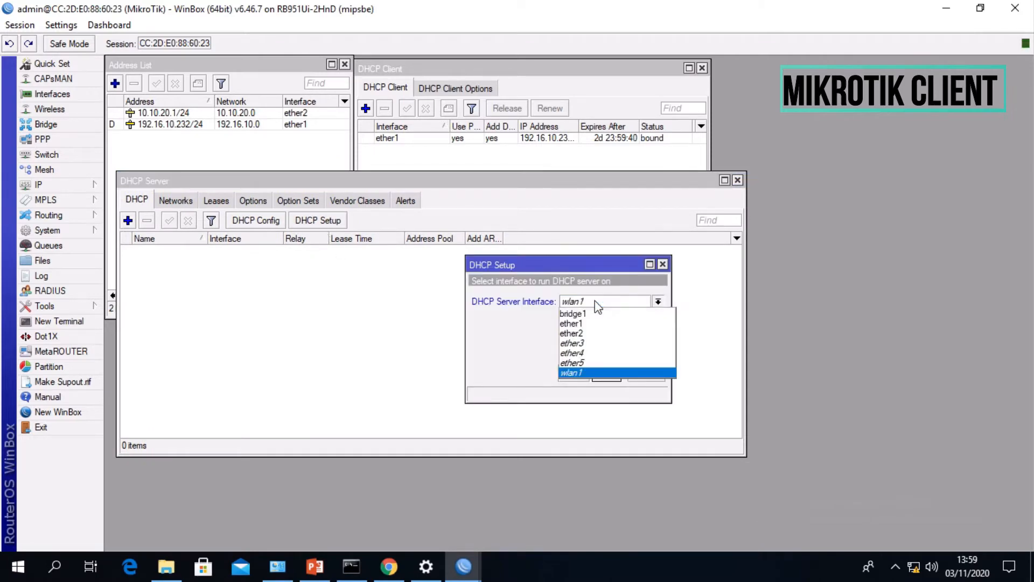
left_click(590, 333)
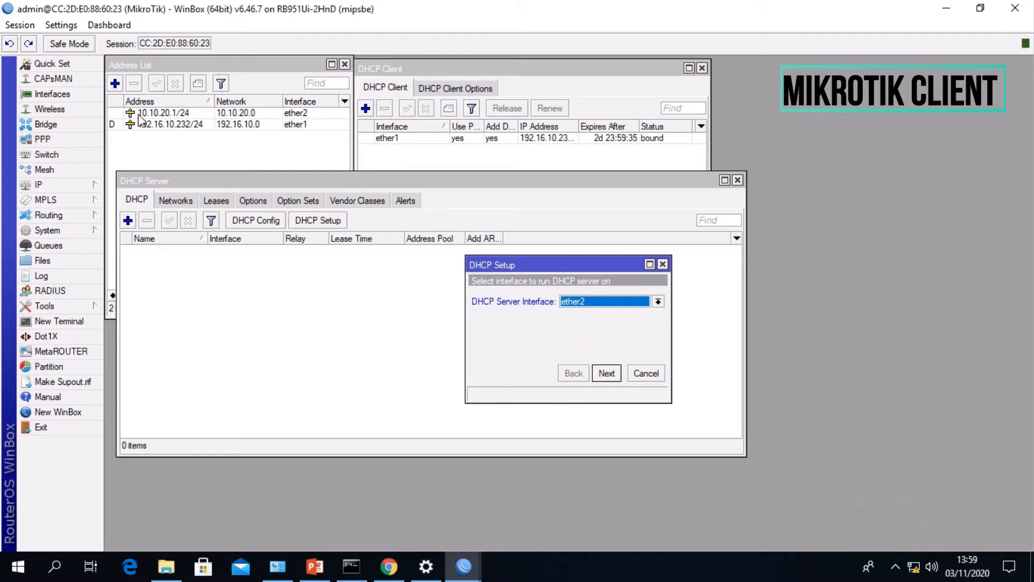
- Complete the DHCP setup with the proposed network settings, the pool 10.10.20.2-10.10.20.254, and the suggested DNS servers and lease time
left_click(606, 373)
left_click(606, 374)
left_click(607, 373)
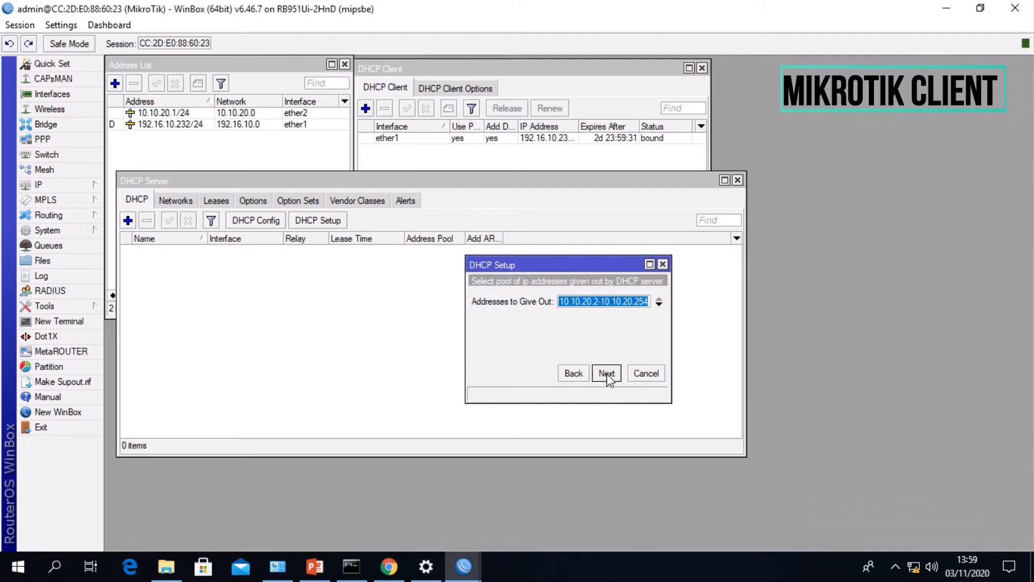
left_click(607, 374)
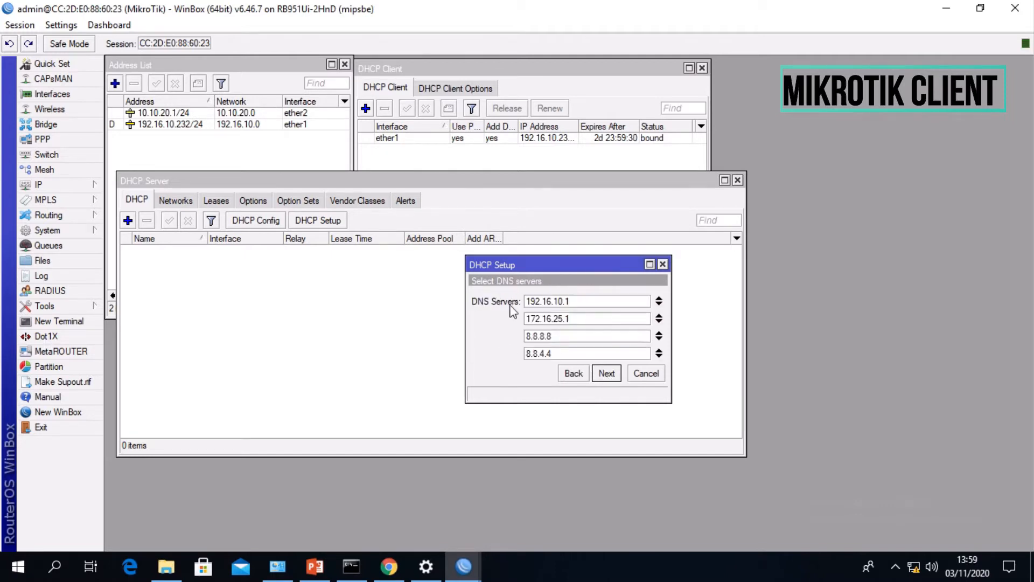
left_click(607, 373)
left_click(606, 373)
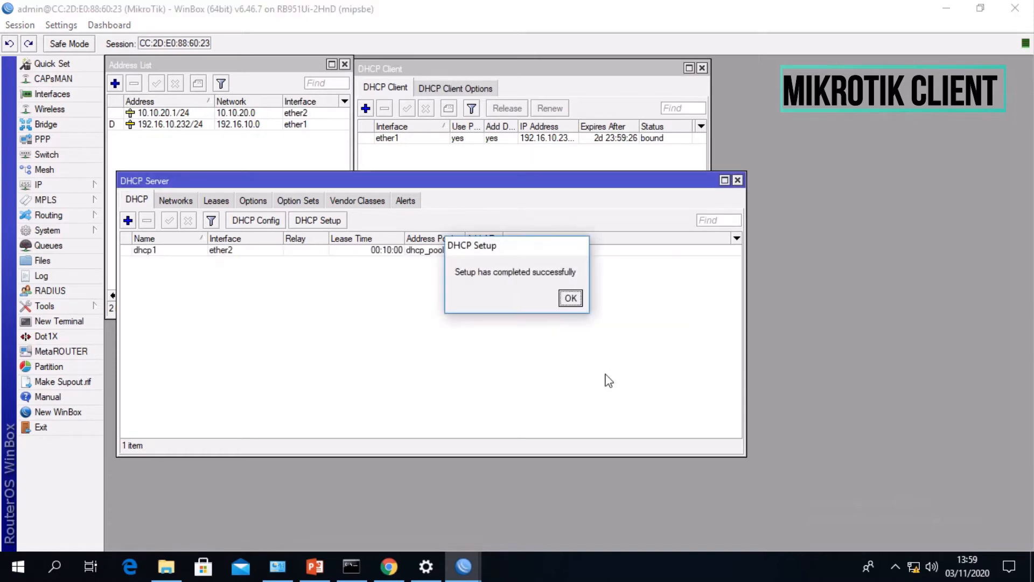
left_click(570, 297)
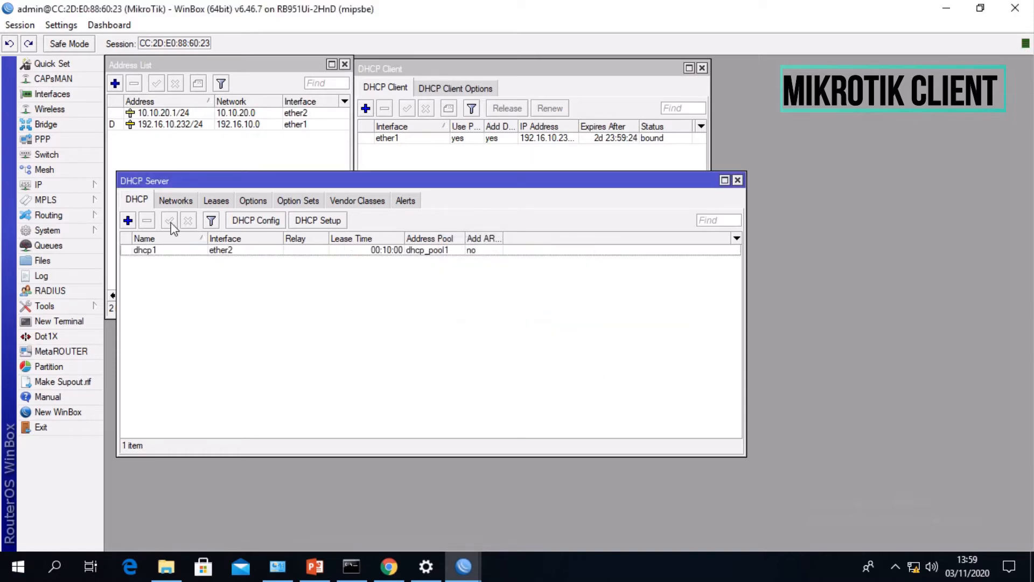
left_click_drag(254, 181, 243, 189)
- Start a new firewall NAT rule with chain srcnat and out interface ether1
left_click(39, 185)
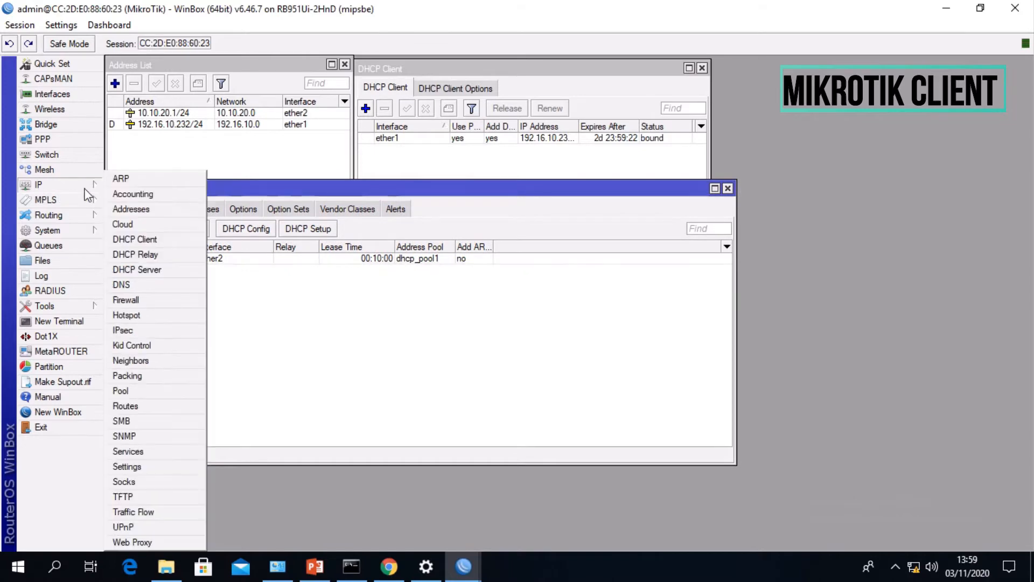
left_click(140, 300)
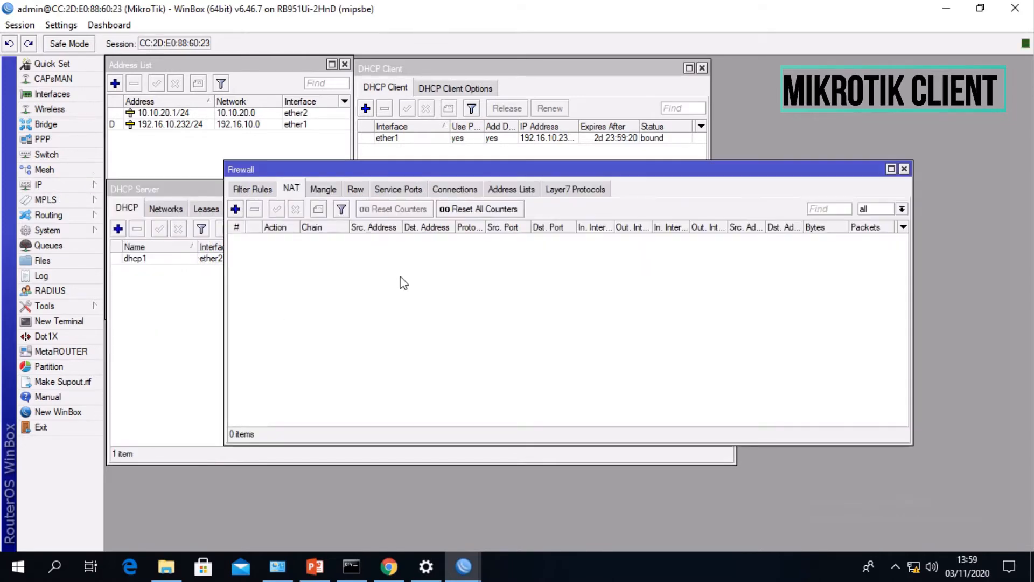
left_click(236, 209)
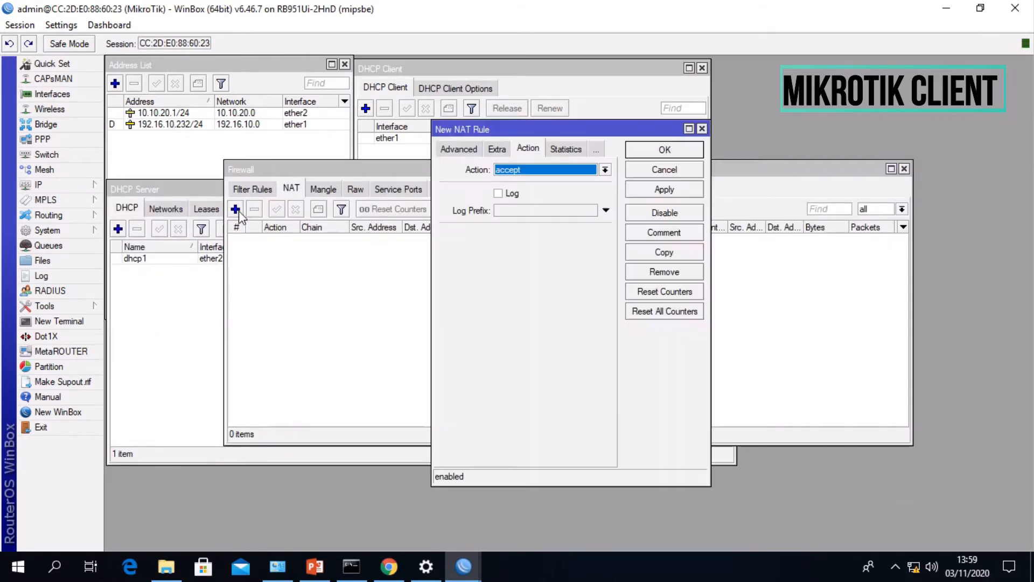
left_click(459, 152)
left_click(460, 153)
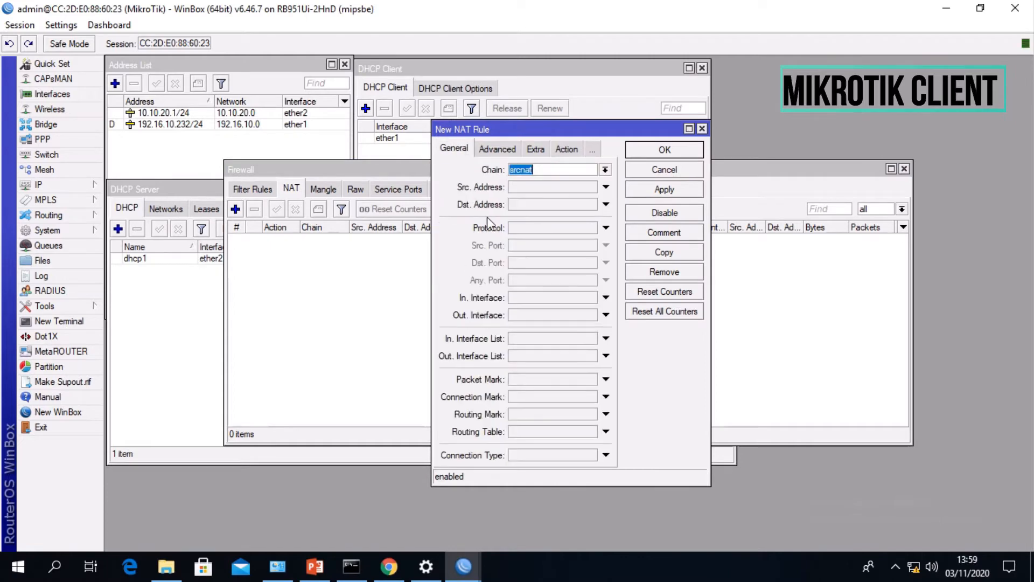
left_click(518, 315)
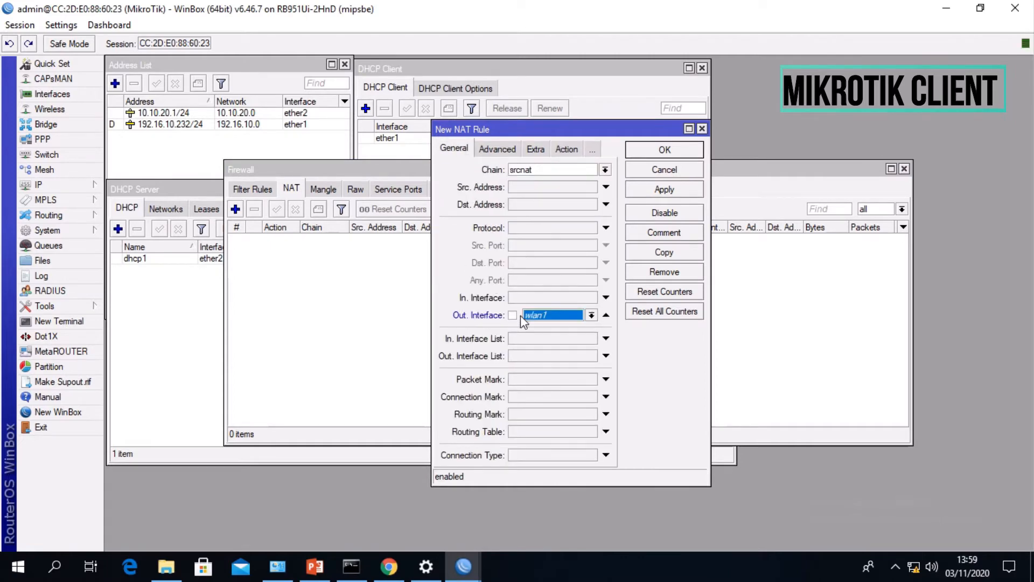
left_click(590, 315)
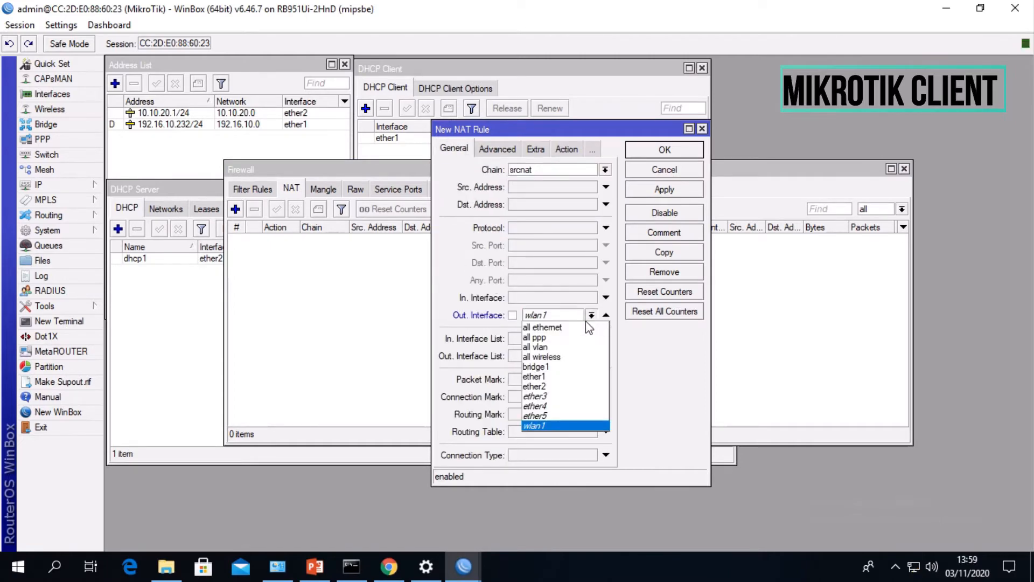
left_click(538, 377)
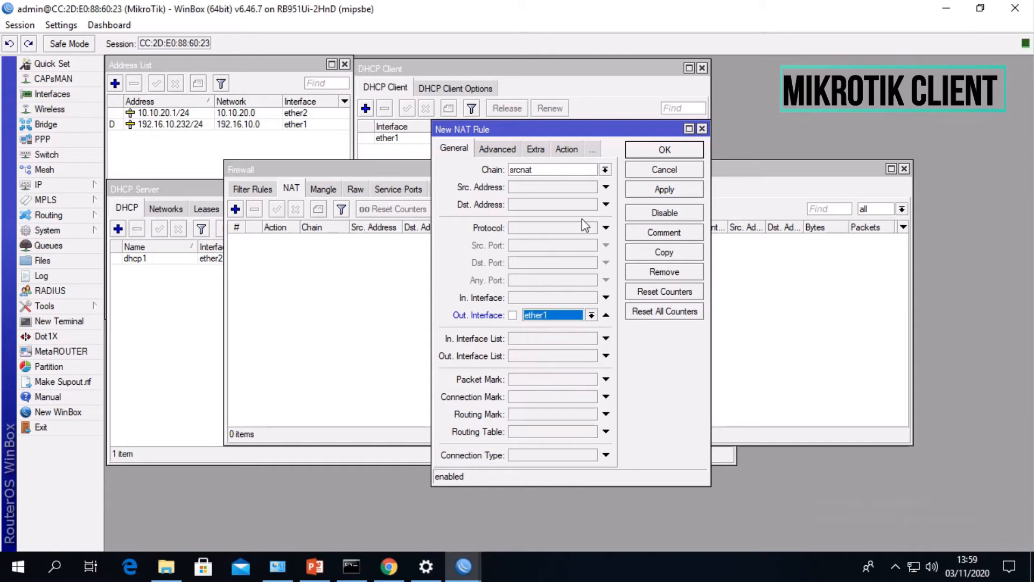
- Set the new NAT rule's action to masquerade, save the rule and move the Firewall window aside
left_click(555, 151)
left_click(518, 172)
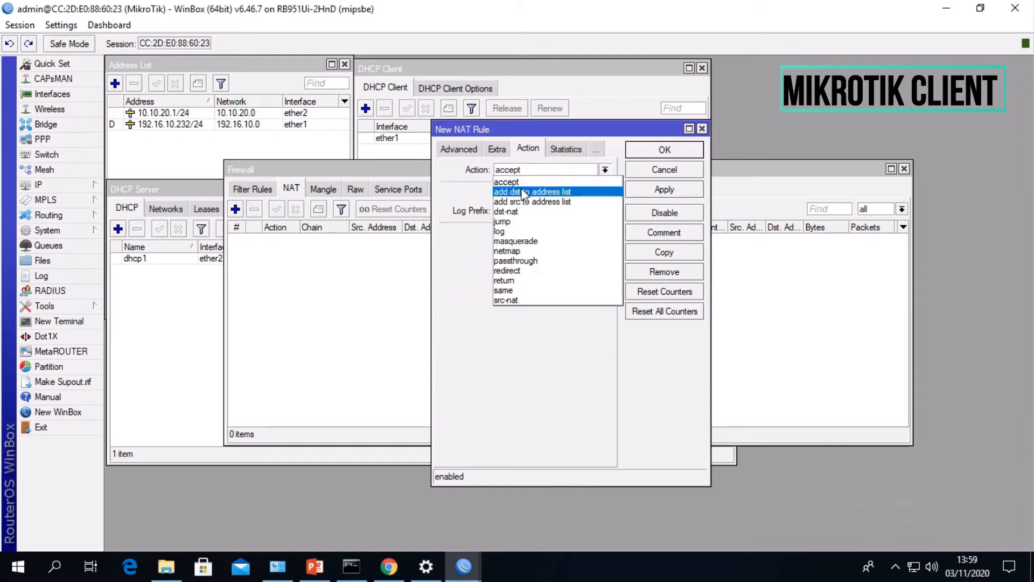
left_click(541, 241)
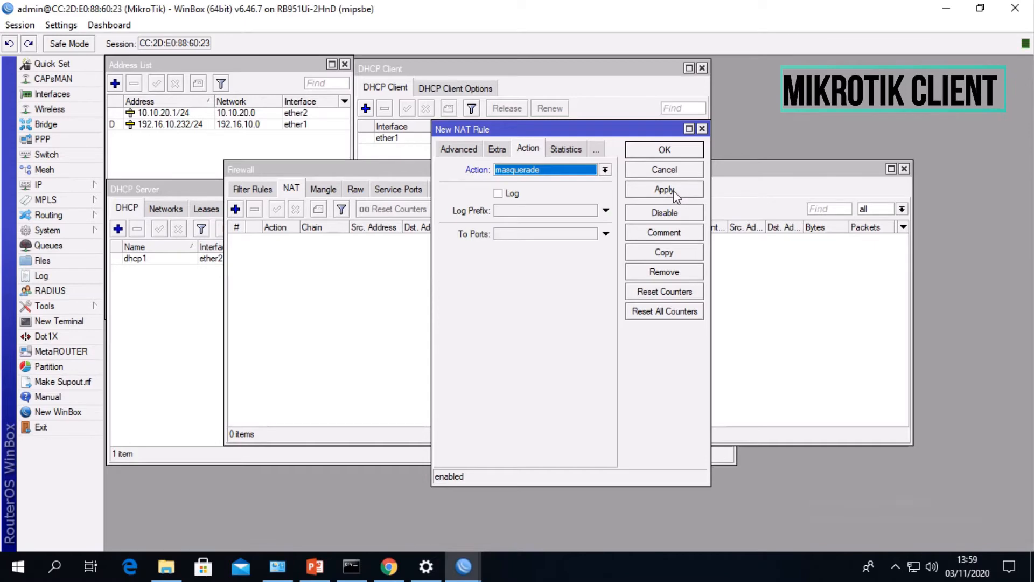
left_click(670, 191)
left_click(664, 150)
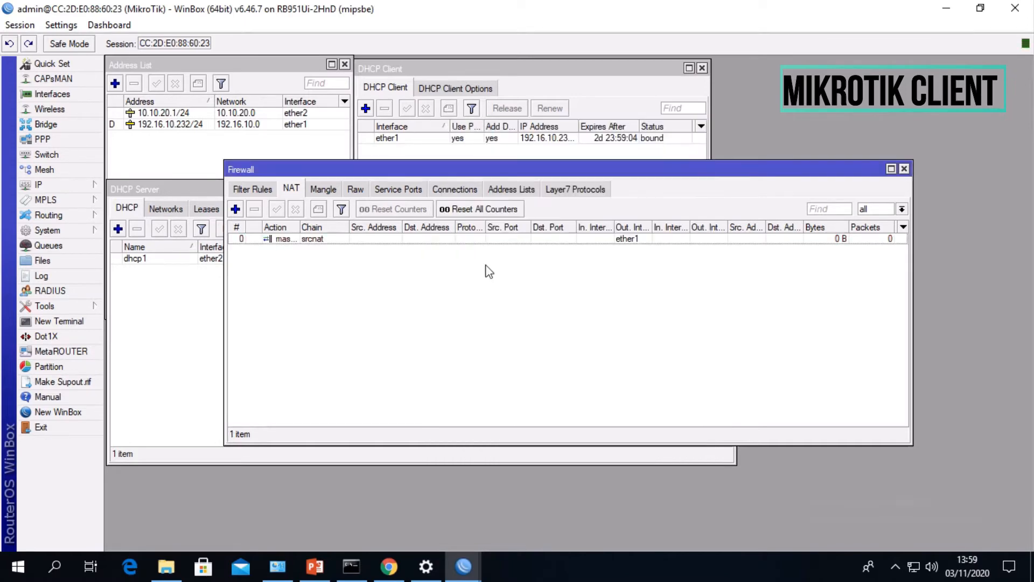
left_click_drag(515, 169, 669, 199)
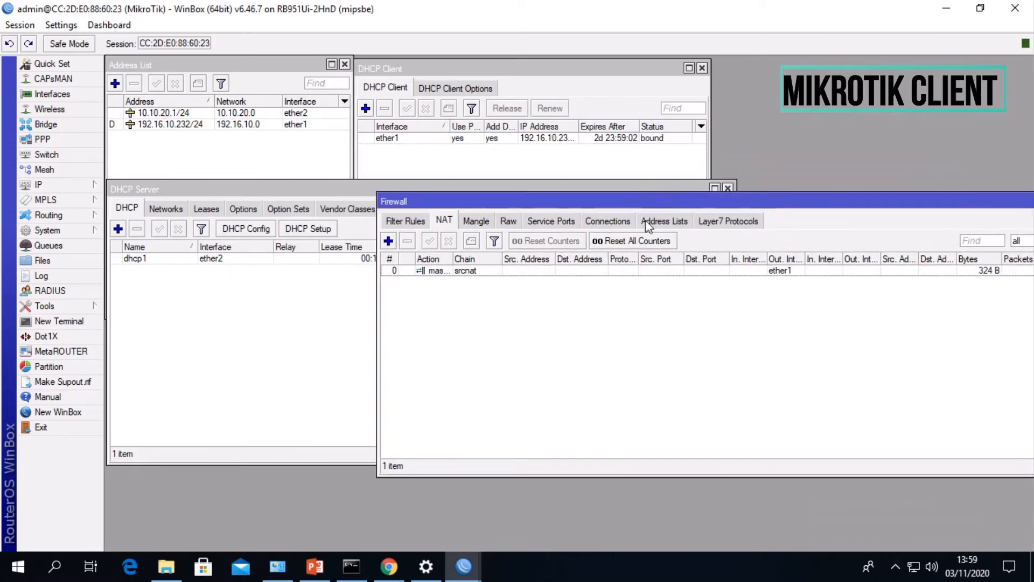
- Open the PC's network adapter list from the Windows network settings and display the Ethernet connection details
right_click(909, 563)
left_click(637, 409)
right_click(910, 564)
left_click(839, 525)
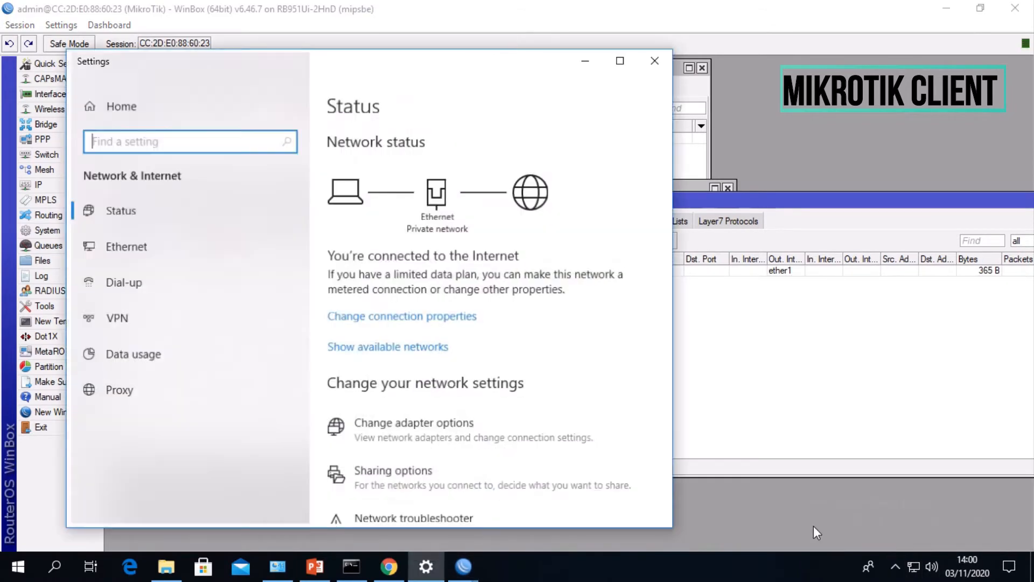
left_click(480, 439)
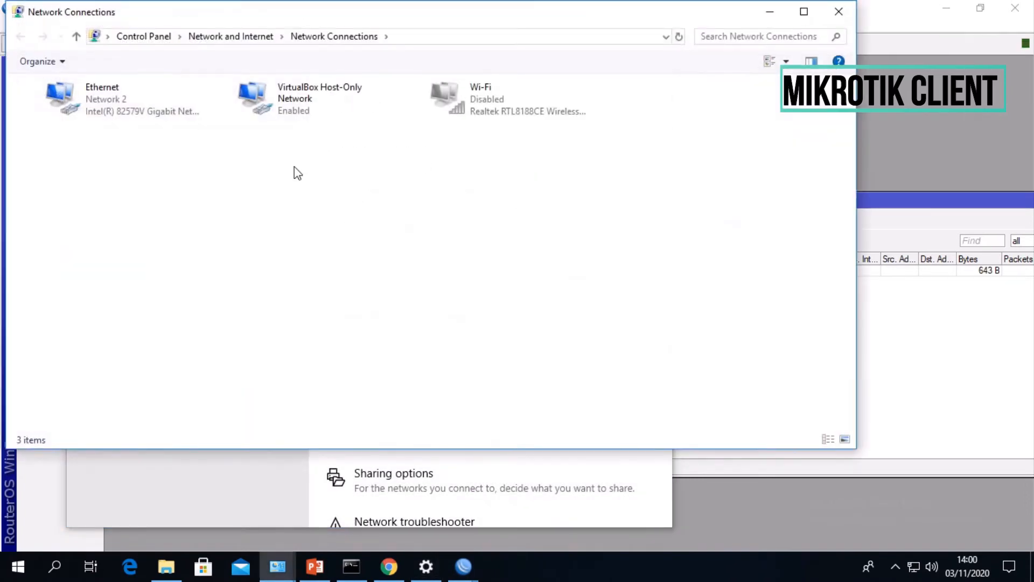
double_click(139, 99)
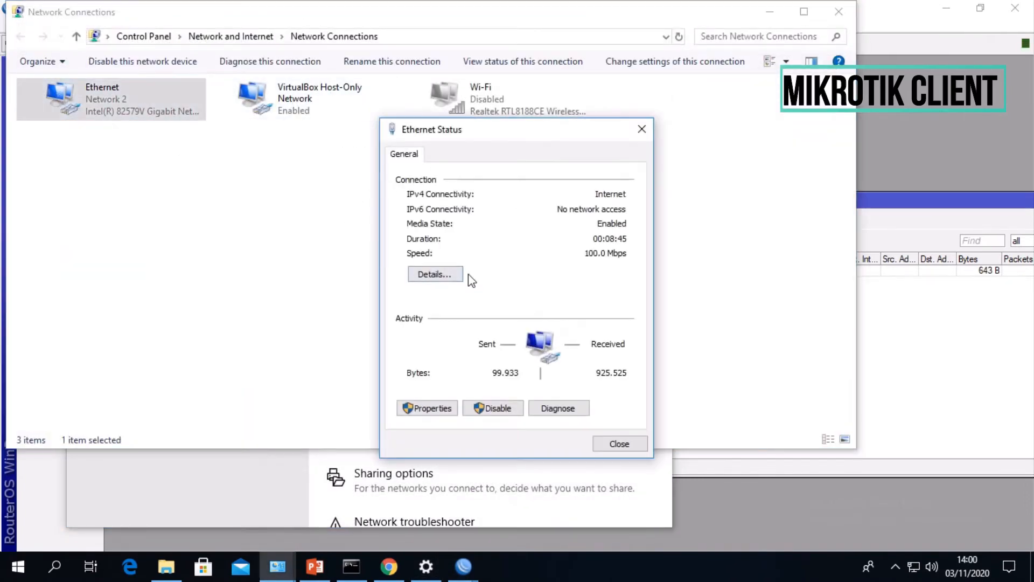
left_click(448, 275)
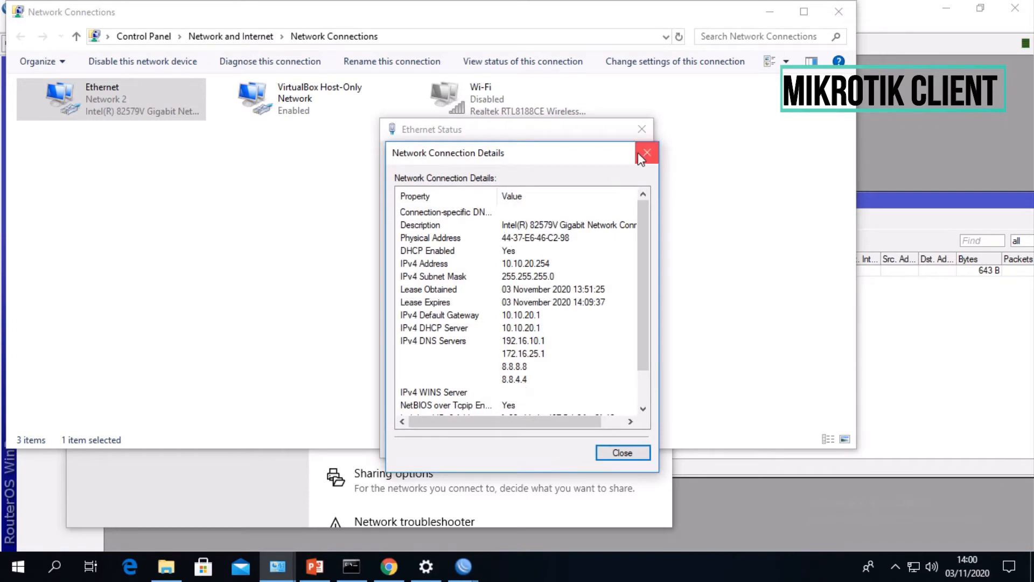
- Check the Ethernet adapter's IPv4 address, subnet mask, default gateway and DNS servers, then return to WinBox
left_click_drag(573, 156, 280, 137)
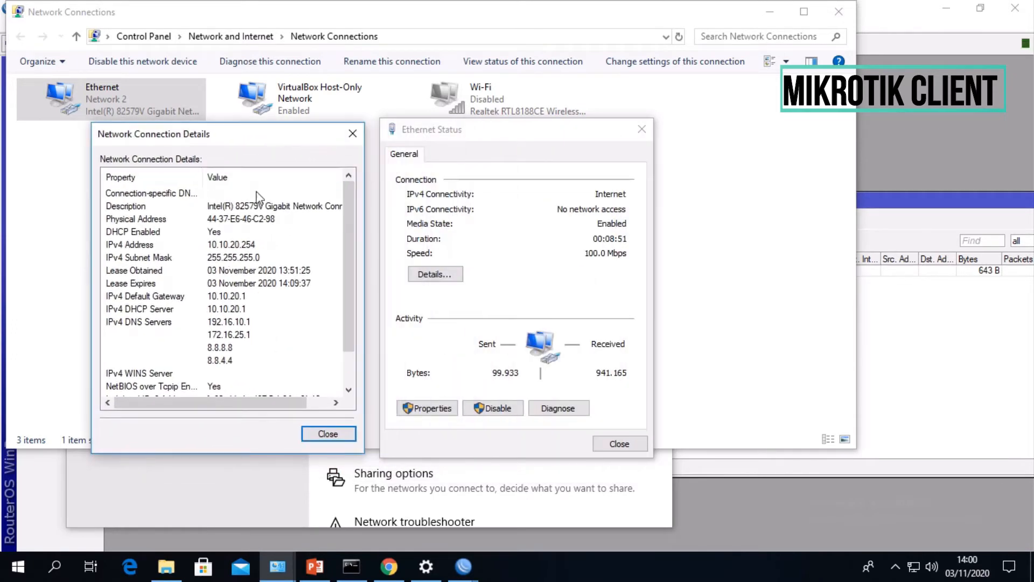
left_click(191, 257)
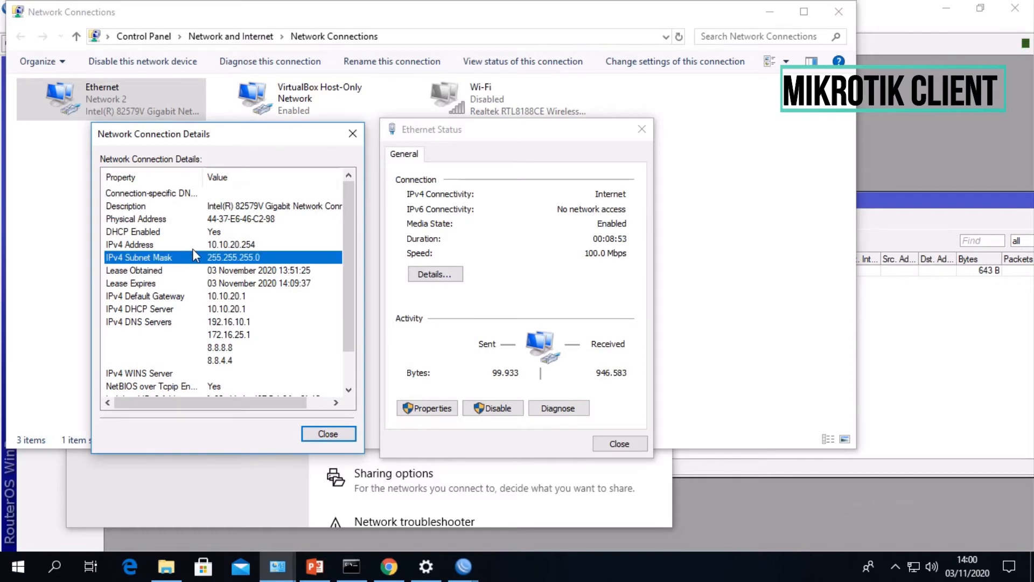
left_click(203, 246)
left_click(220, 296)
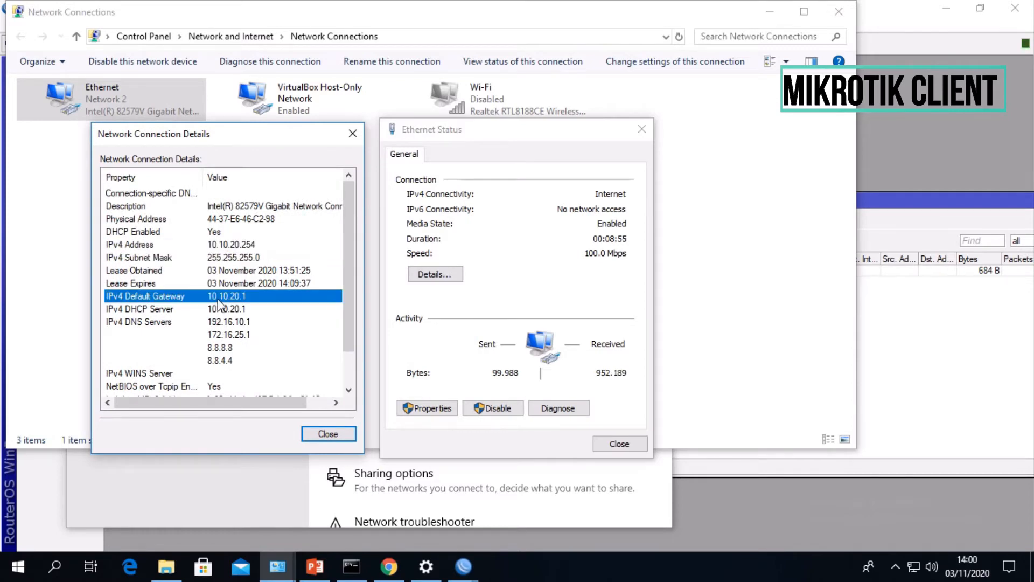
left_click(245, 322)
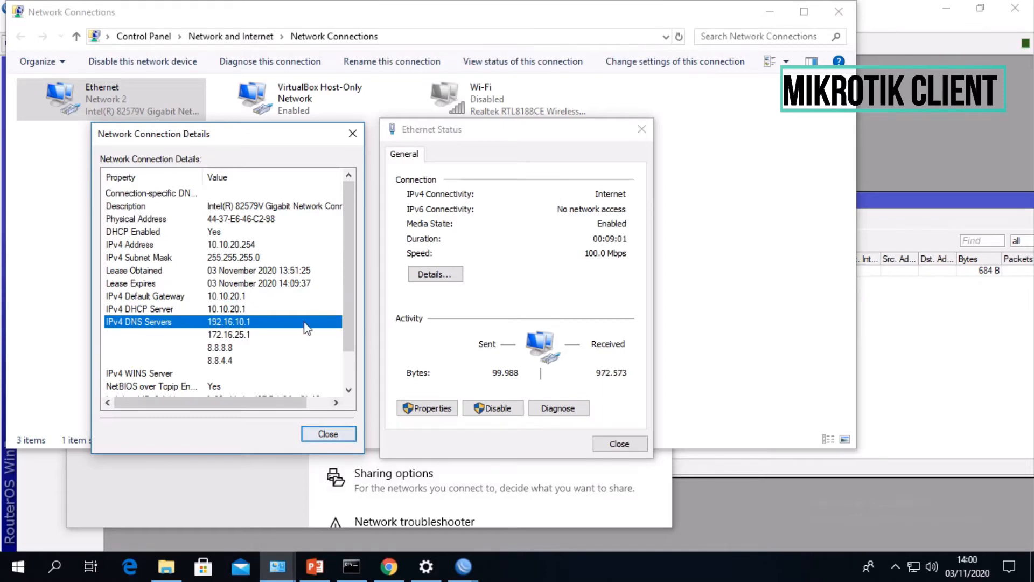
scroll(347, 301, "down", 1)
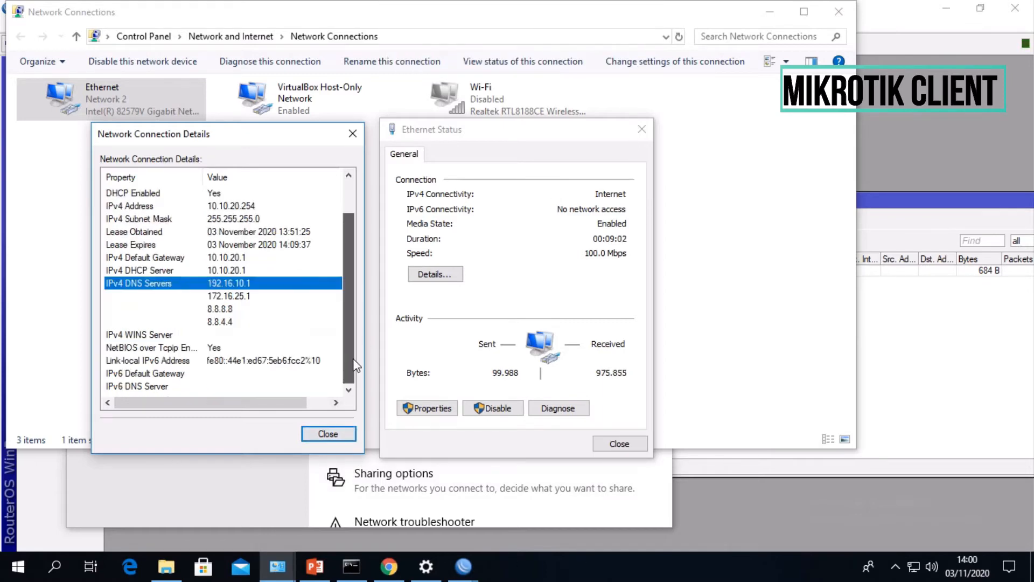
left_click(215, 207)
left_click(324, 432)
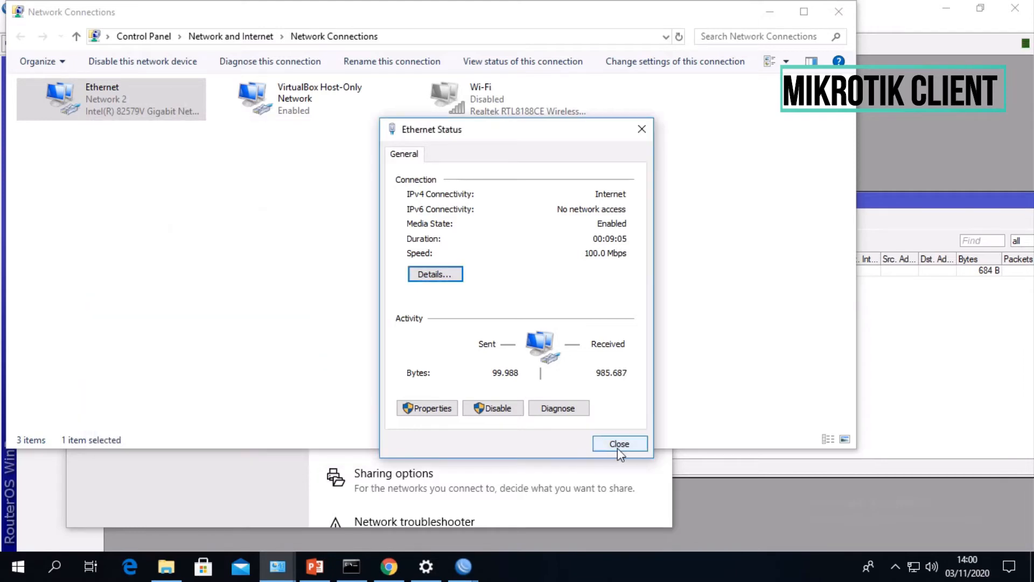
left_click(619, 445)
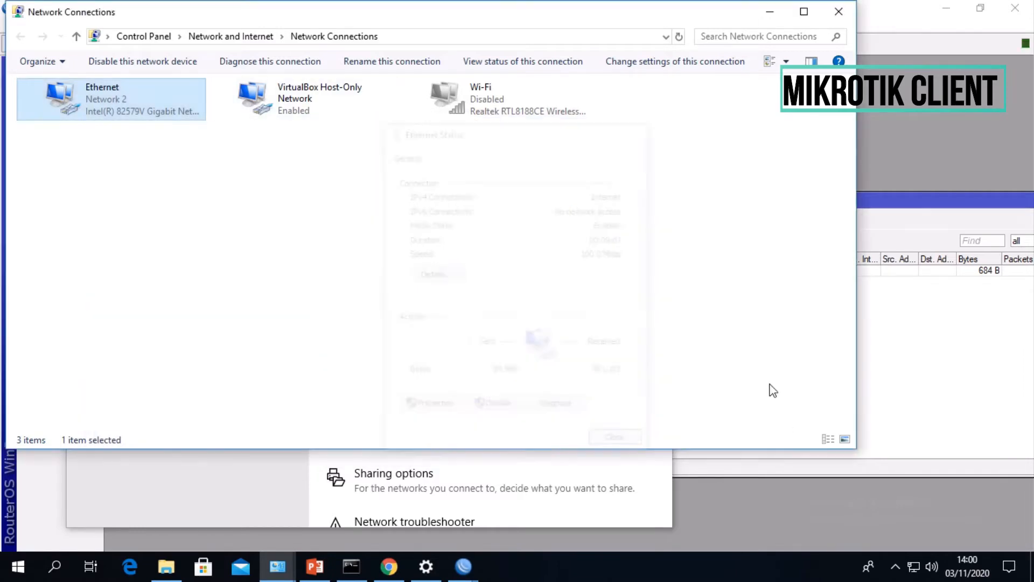
left_click(923, 132)
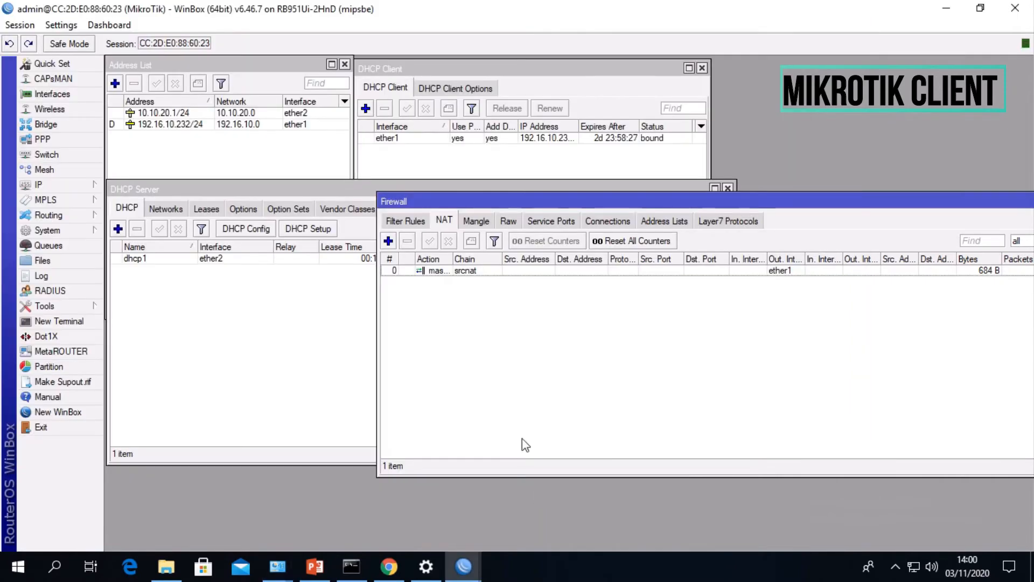
left_click_drag(561, 208, 614, 189)
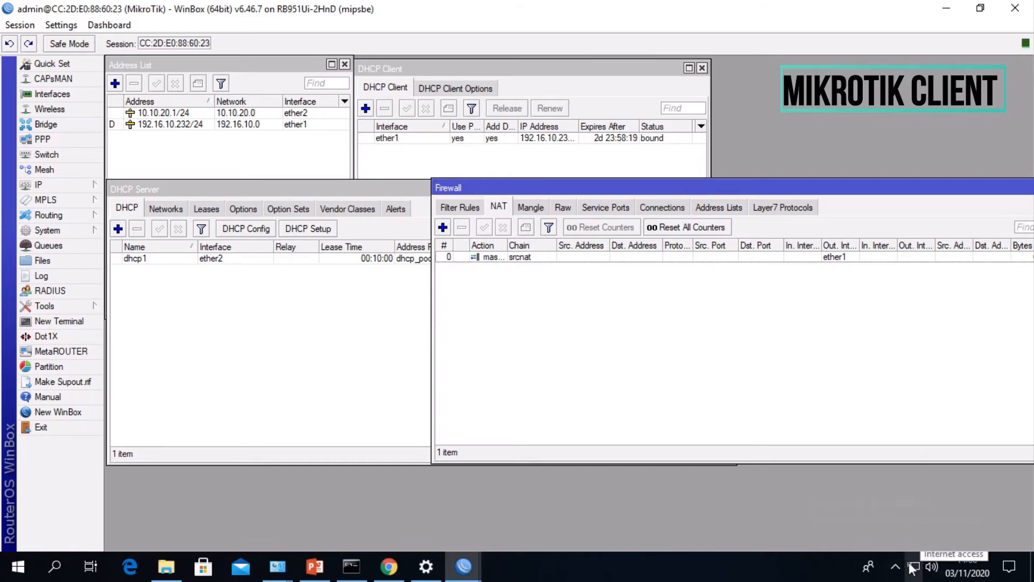
- Ping 10.10.20.1 from a new router terminal and stop the ping after a few replies
left_click(59, 321)
type("pin")
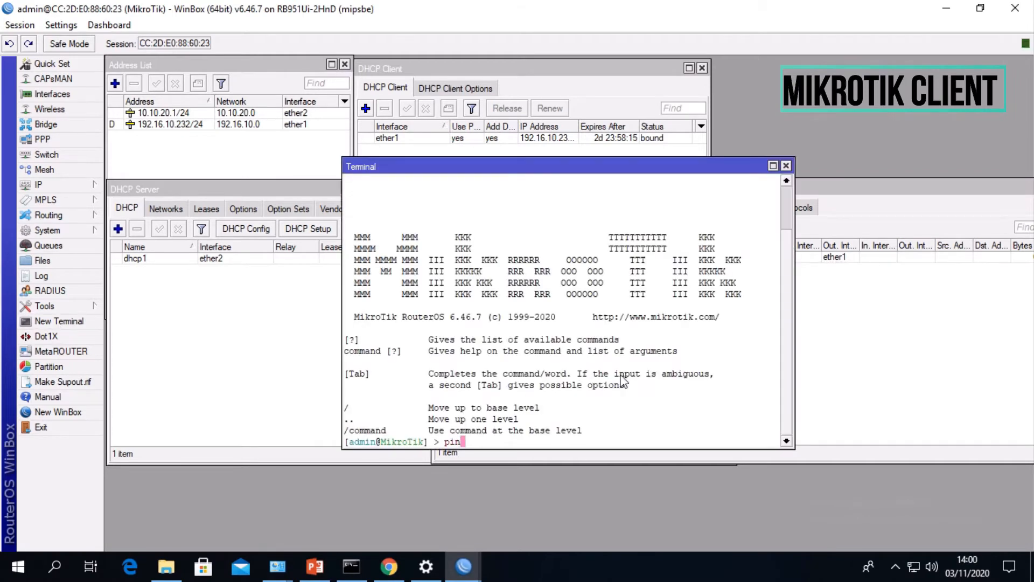
type("g 10.10.20.1")
key("Return")
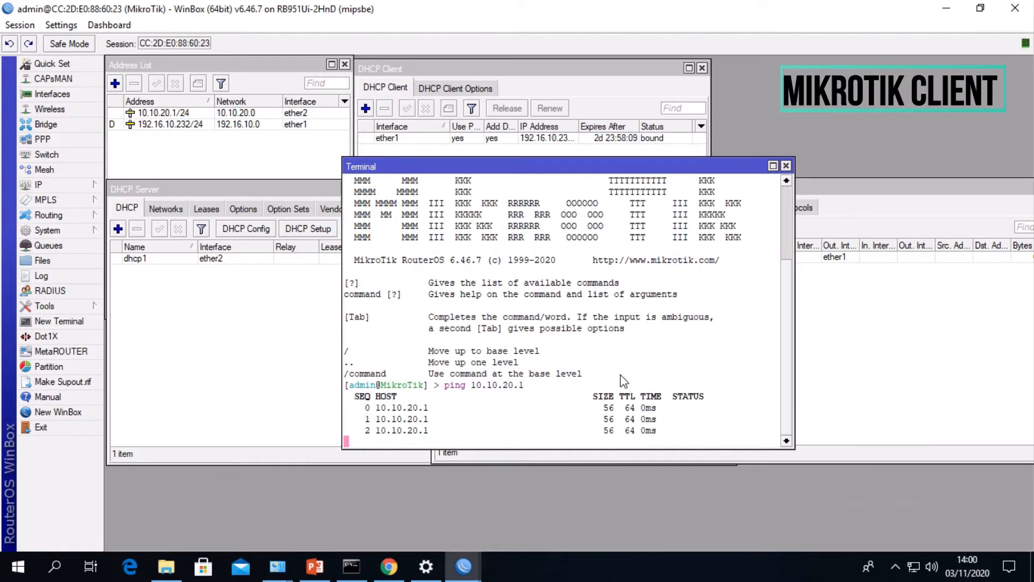
key("ctrl+c")
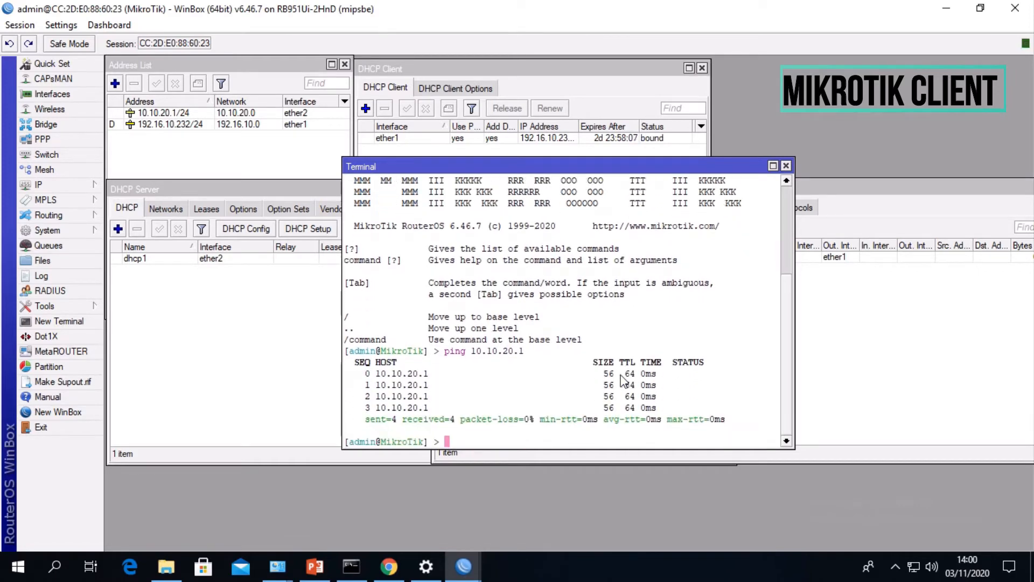
- Ping google.com from the router terminal to test its internet access
type("ping google.com")
key("Return")
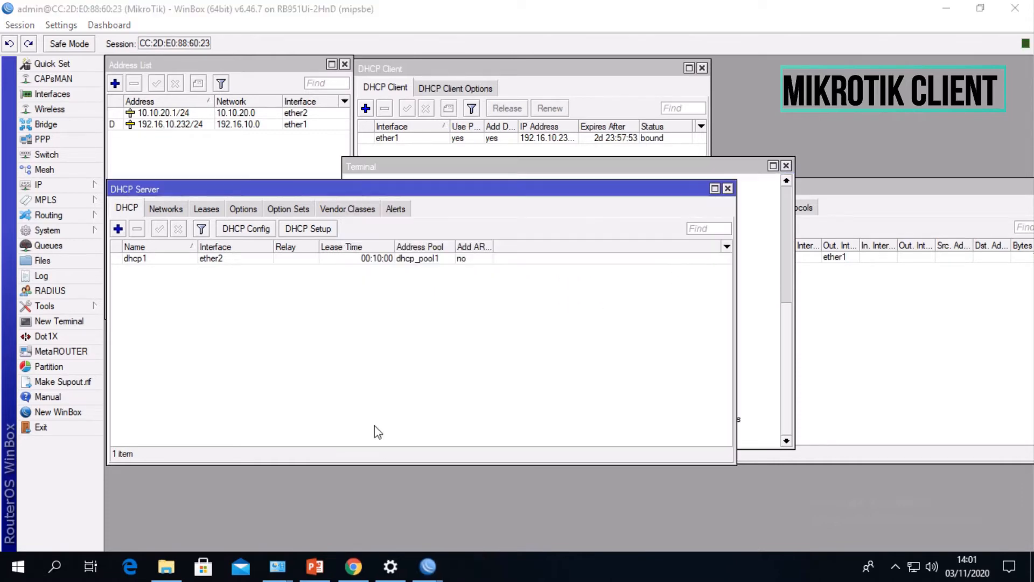
- Open a Windows Command Prompt on the client PC and ping the gateway 10.10.20.1
left_click(350, 379)
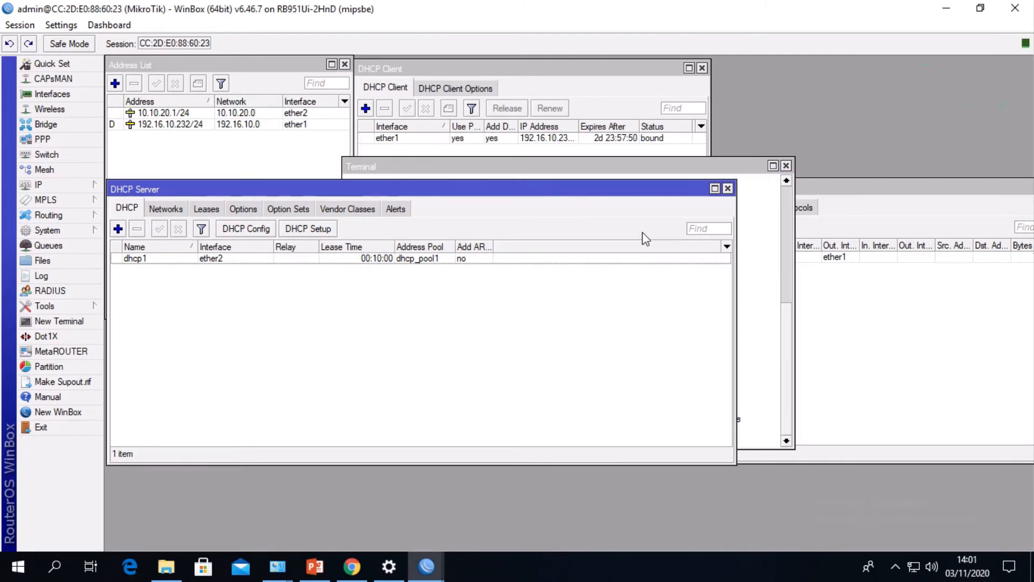
key("super+r")
type("cmd")
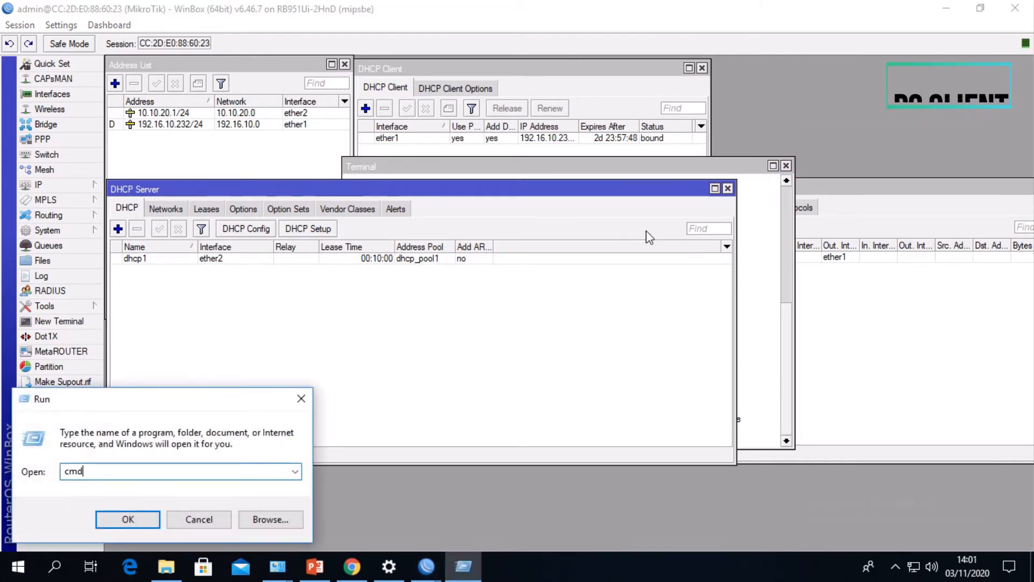
key("Return")
type("ping 10.10.")
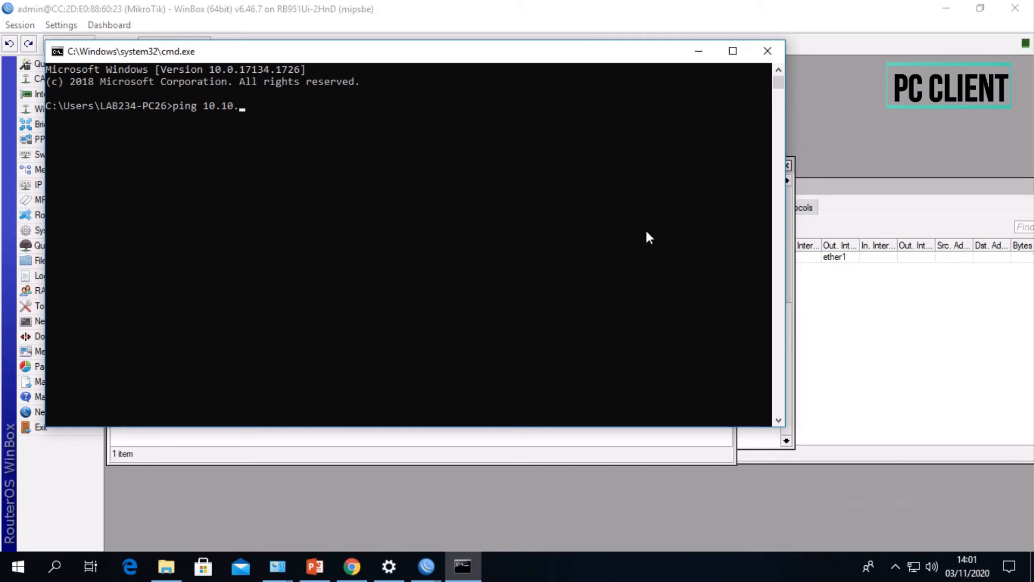
type("20.1")
key("Return")
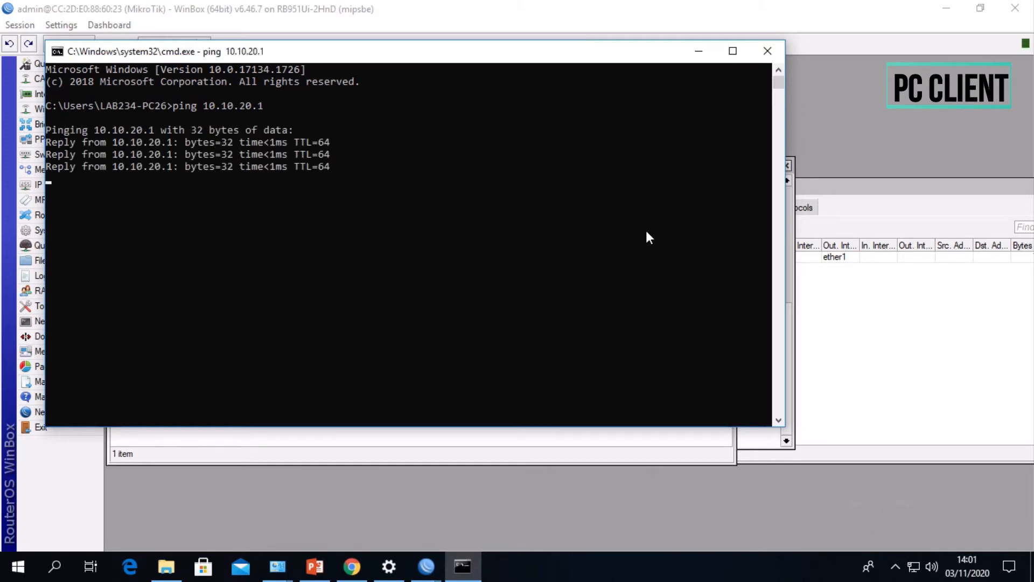
key("Return")
- Ping google.com from the PC's Command Prompt, then return to WinBox
type("ping google.com")
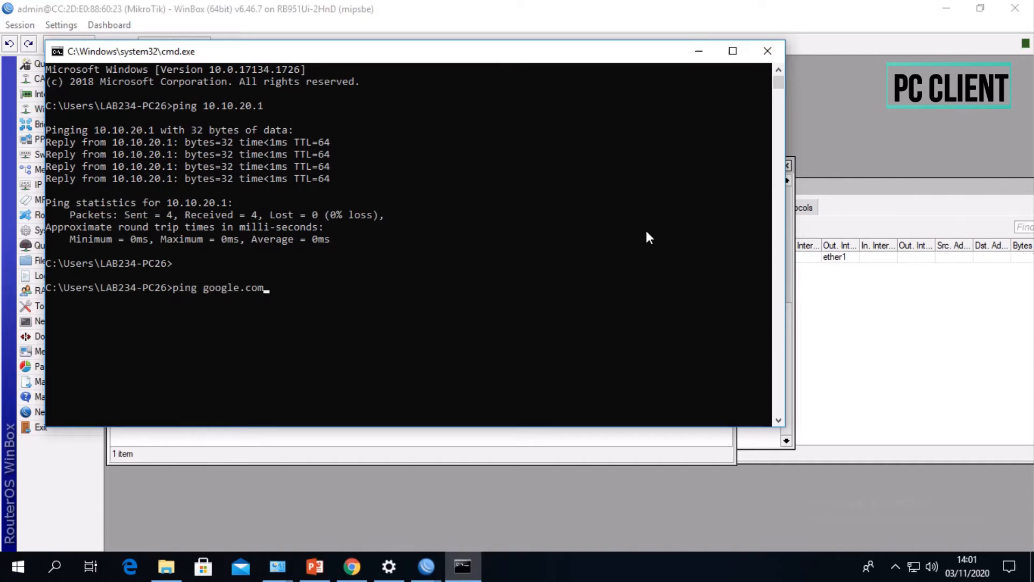
key("Return")
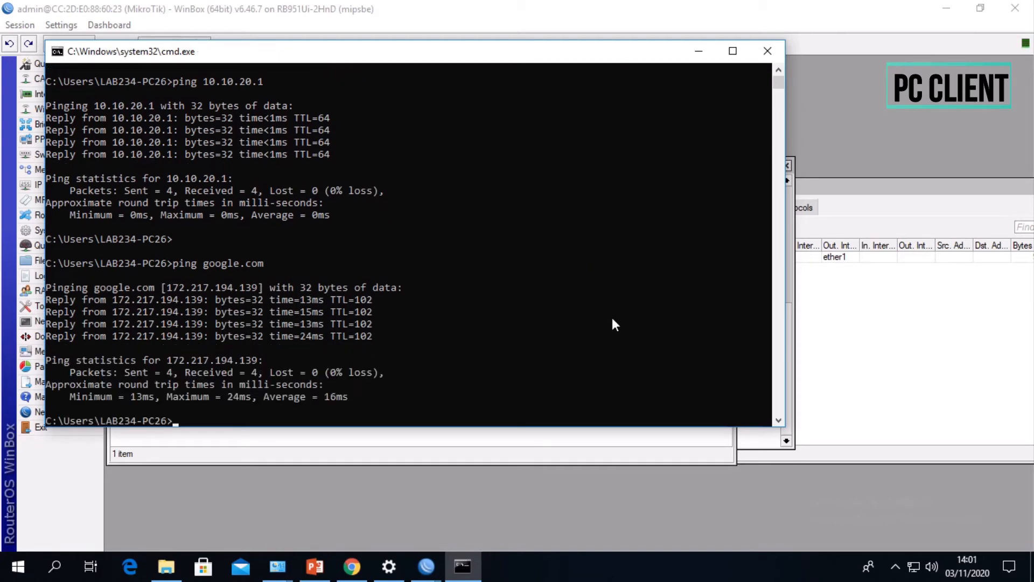
left_click(539, 488)
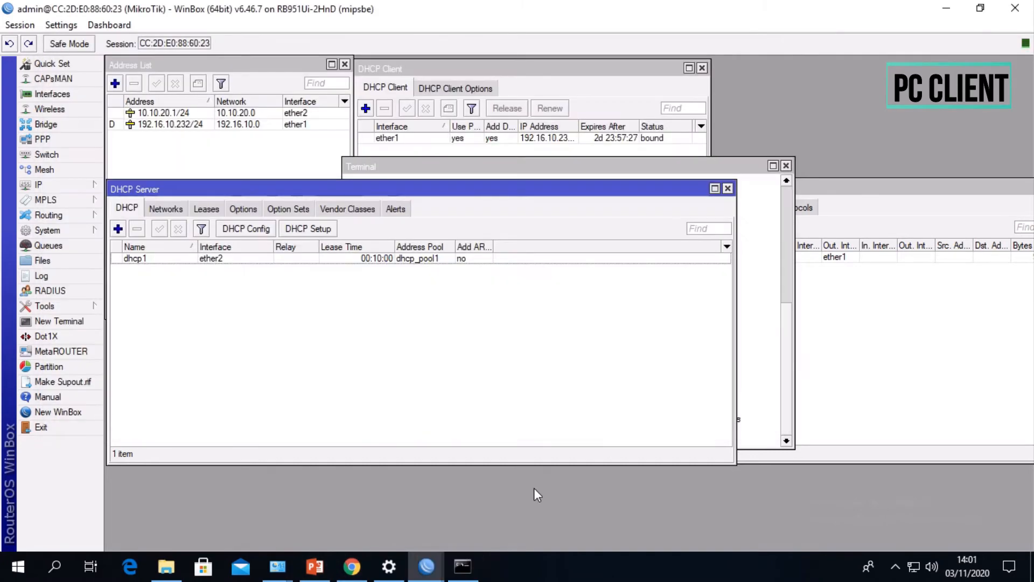
- Switch to Chrome and open the serverfault.com search result in a new tab to test browsing on the client PC
left_click(351, 565)
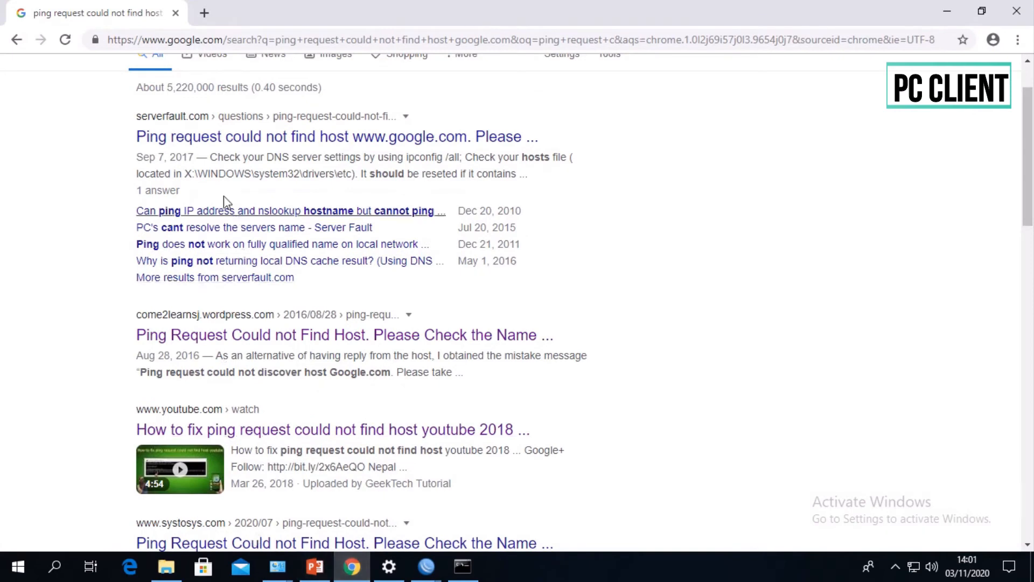
middle_click(243, 138)
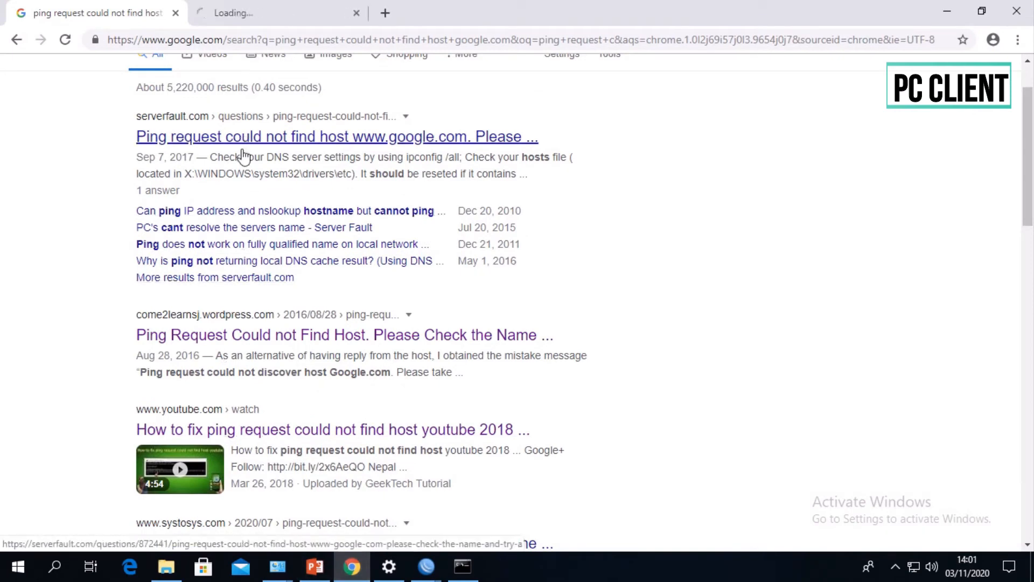
left_click(293, 11)
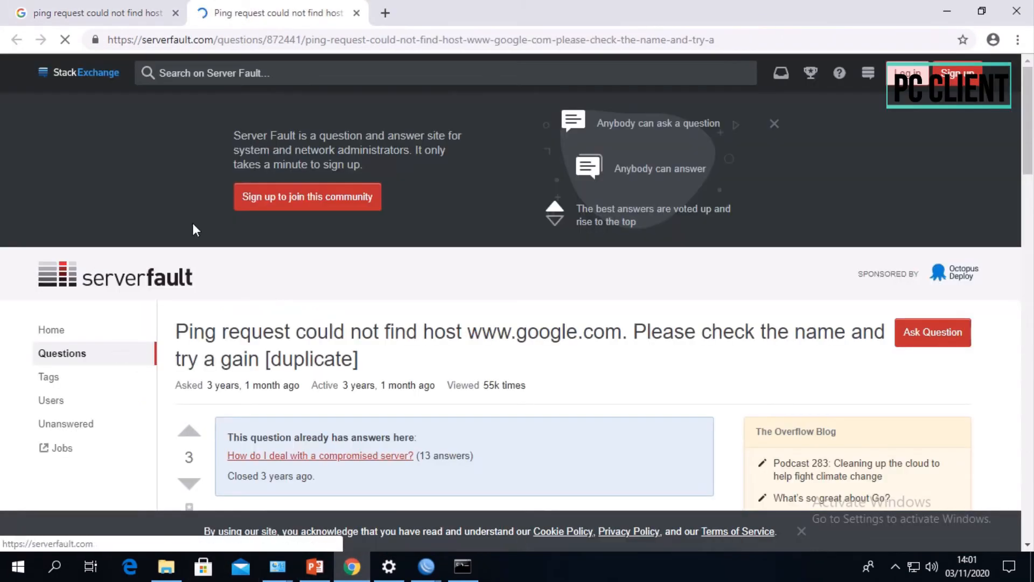
scroll(539, 371, "down", 10)
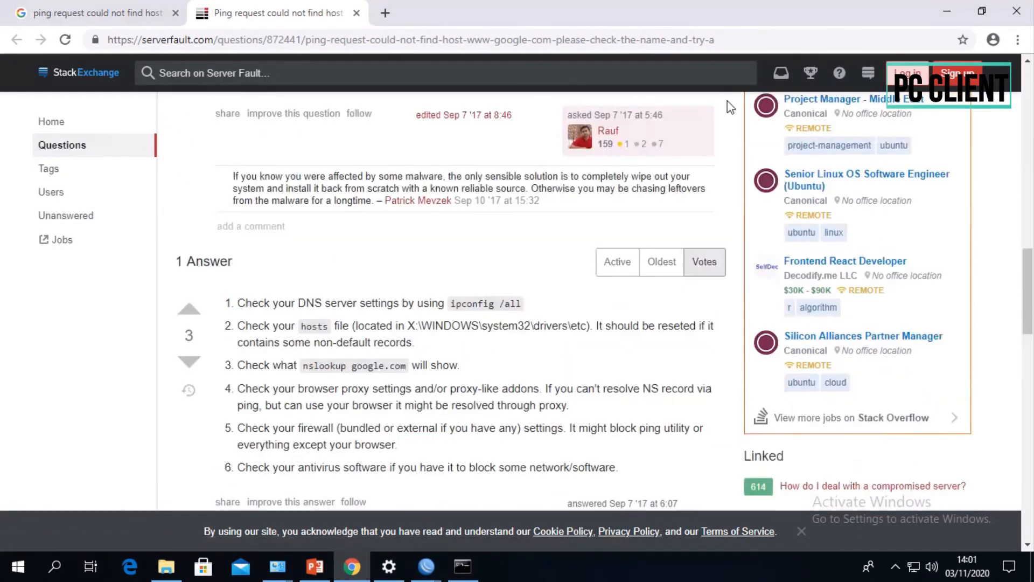
scroll(724, 105, "up", 10)
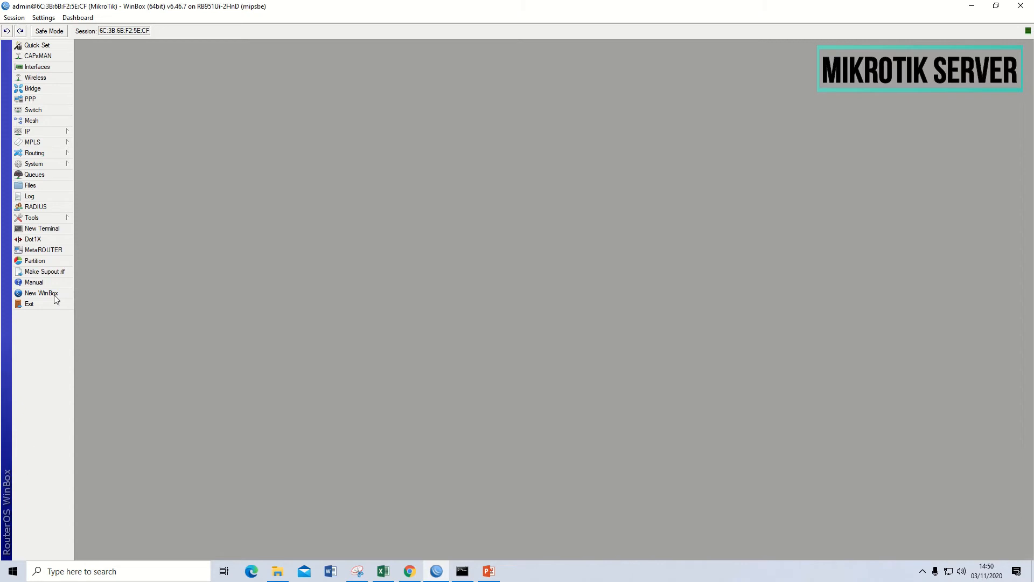
- Enable the PPTP server in the server router's PPP settings and save it
left_click(32, 99)
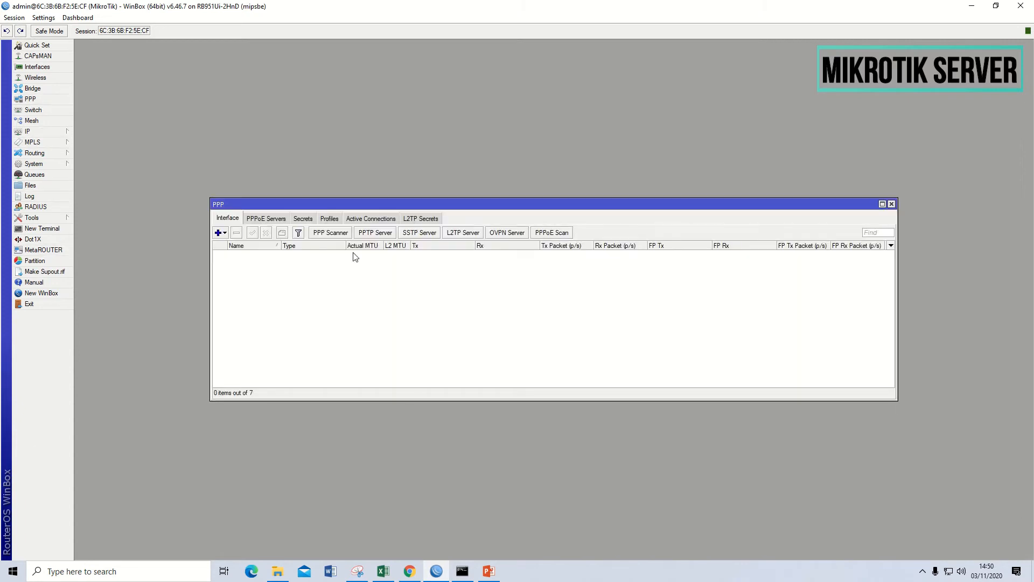
left_click(375, 233)
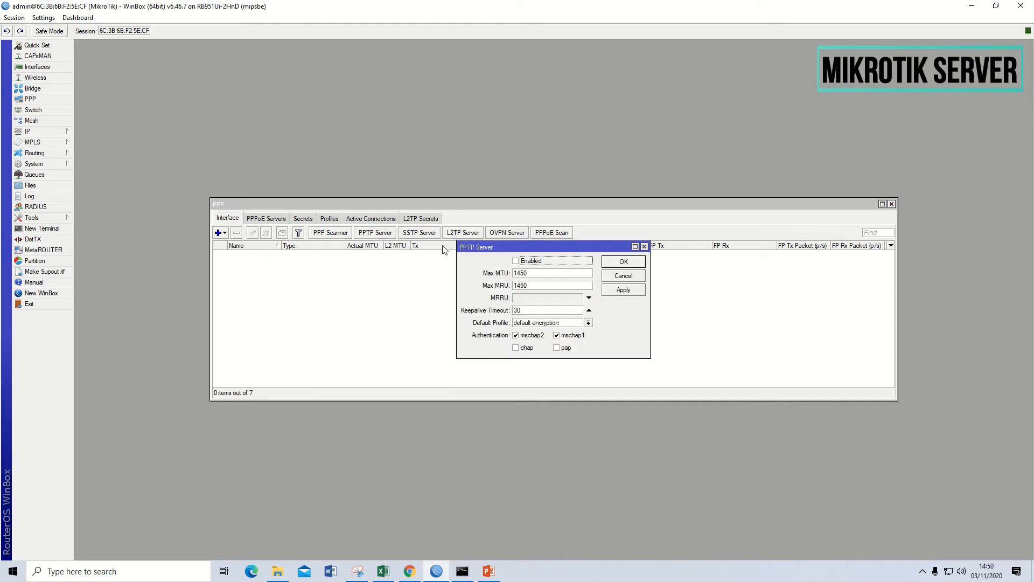
left_click(515, 261)
left_click(622, 290)
left_click(620, 263)
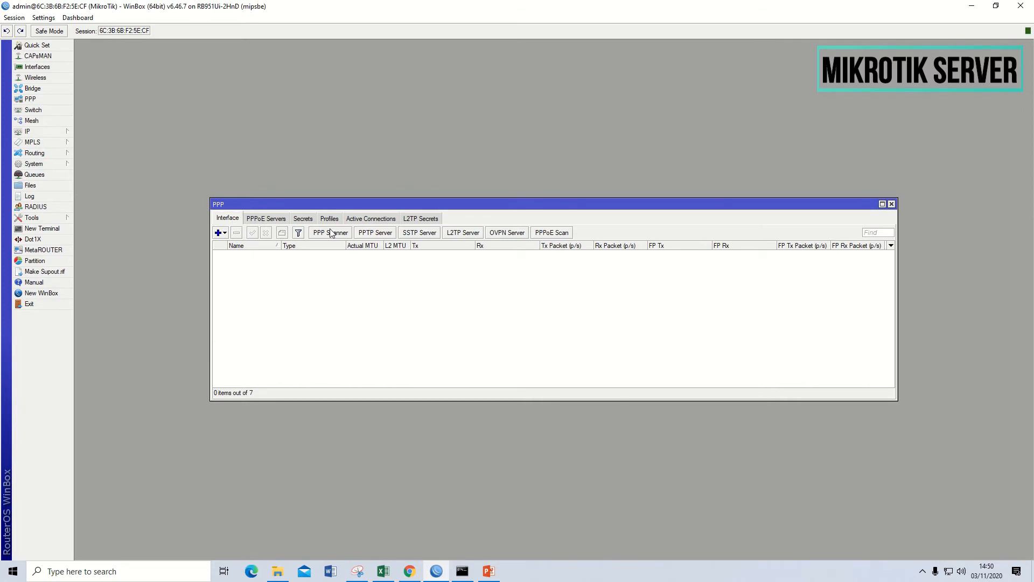
- Create a new PPP secret with the VPN account's user name and password, using the default-encryption profile
left_click(302, 219)
left_click(218, 234)
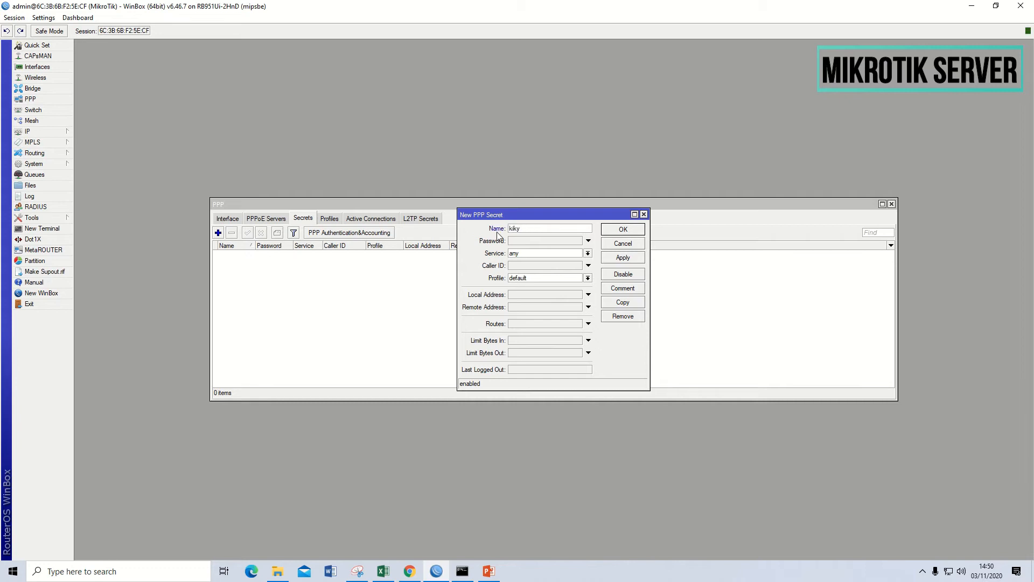
left_click(518, 243)
left_click(560, 279)
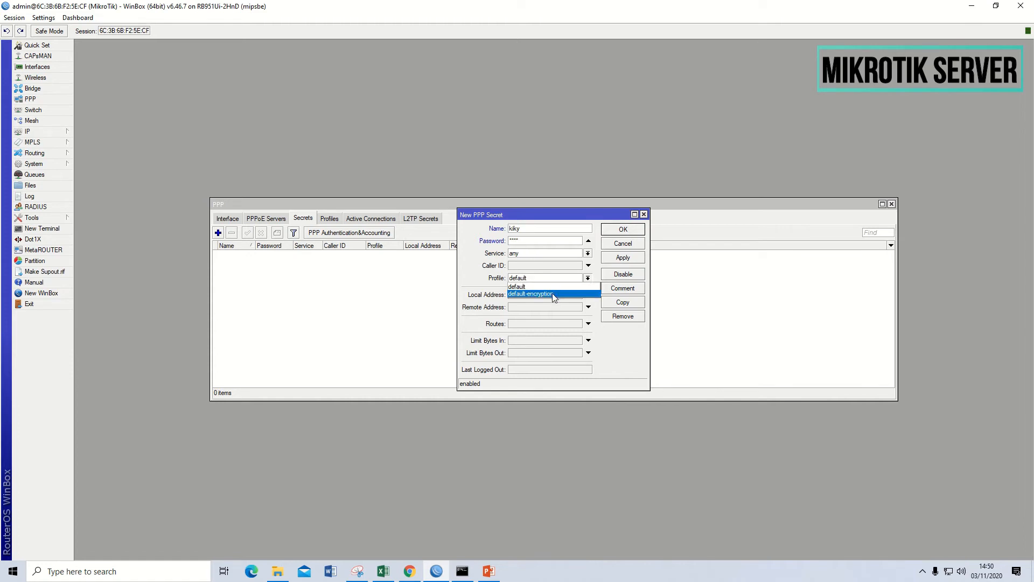
left_click(553, 295)
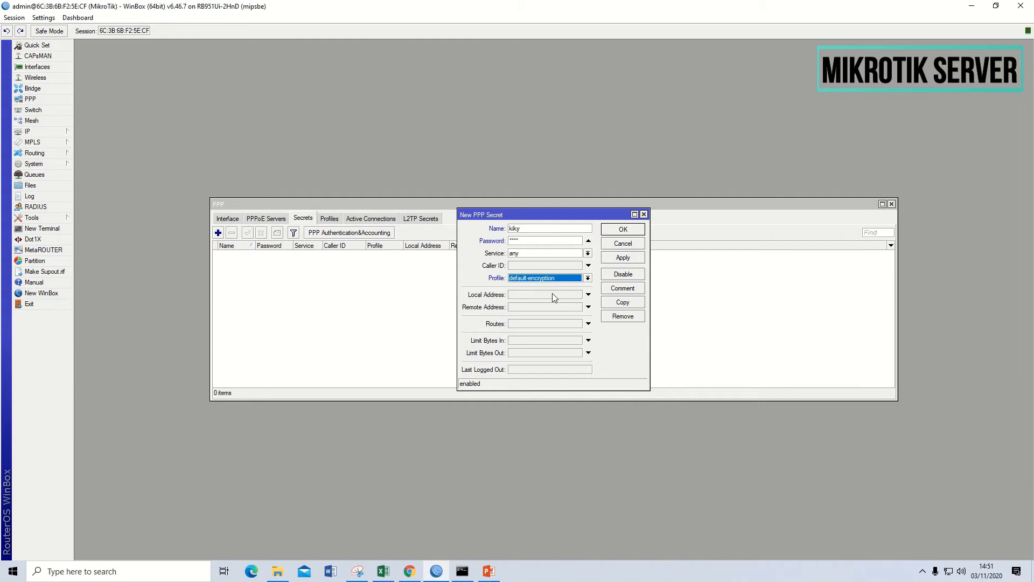
- Set the secret's local address to 172.16.1.1 and remote address to 172.16.1.2, and save the secret
left_click(536, 295)
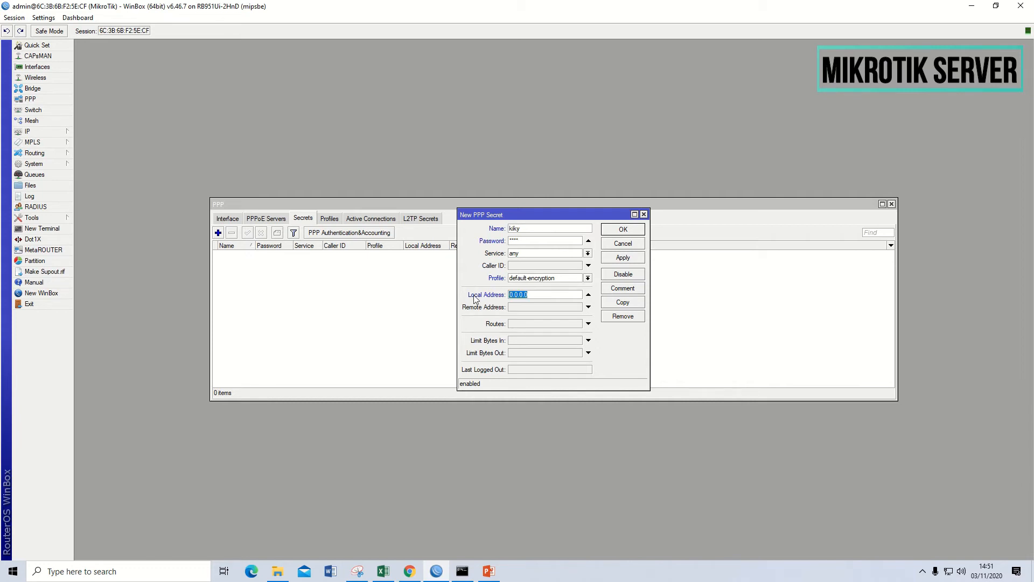
type("172.16.1.1")
left_click(532, 307)
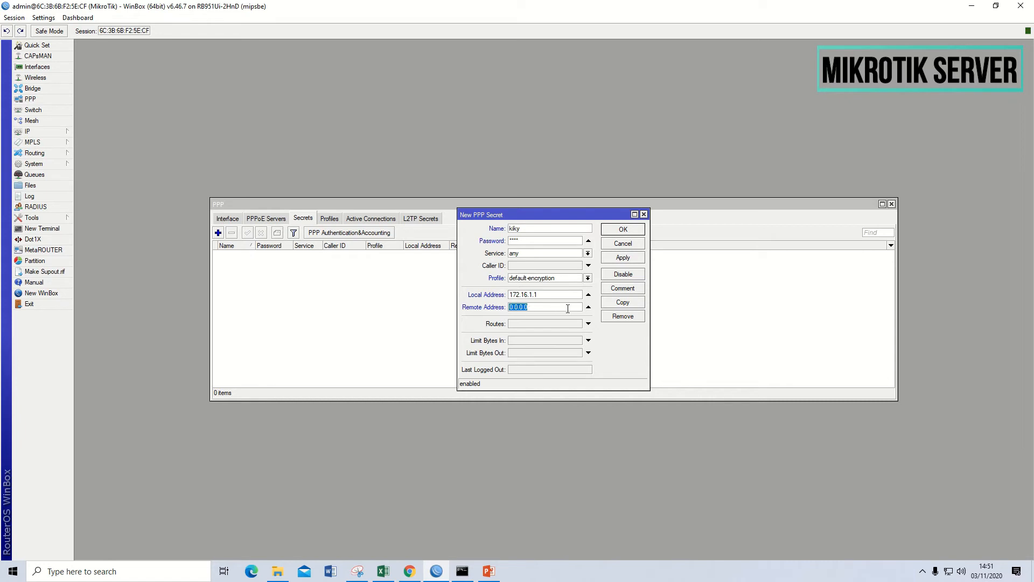
type("172.16.1.2")
left_click(628, 259)
left_click(633, 230)
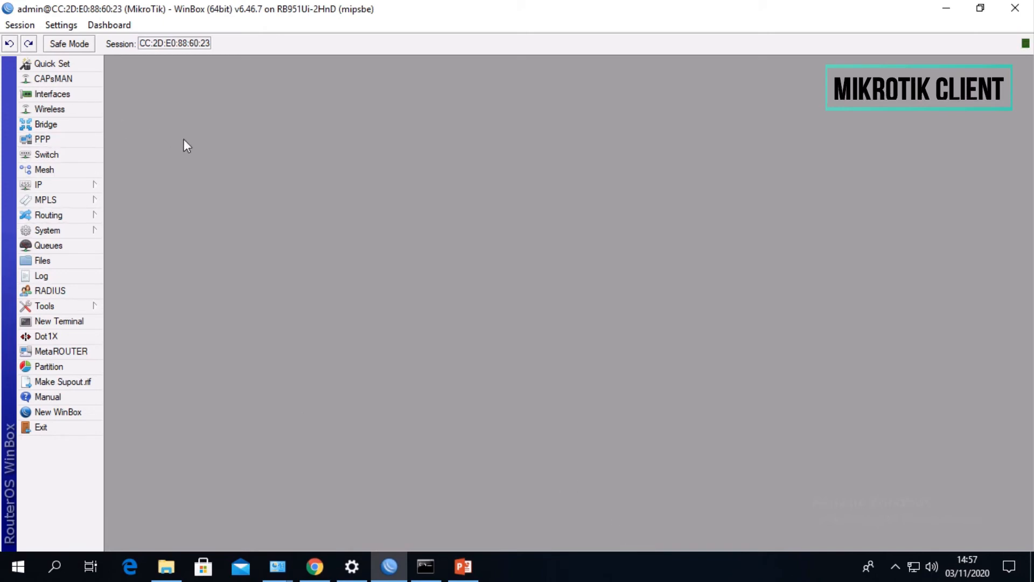
- On the client router, add a PPTP Client interface that dials out to the server's address 192.16.10.233
left_click(47, 138)
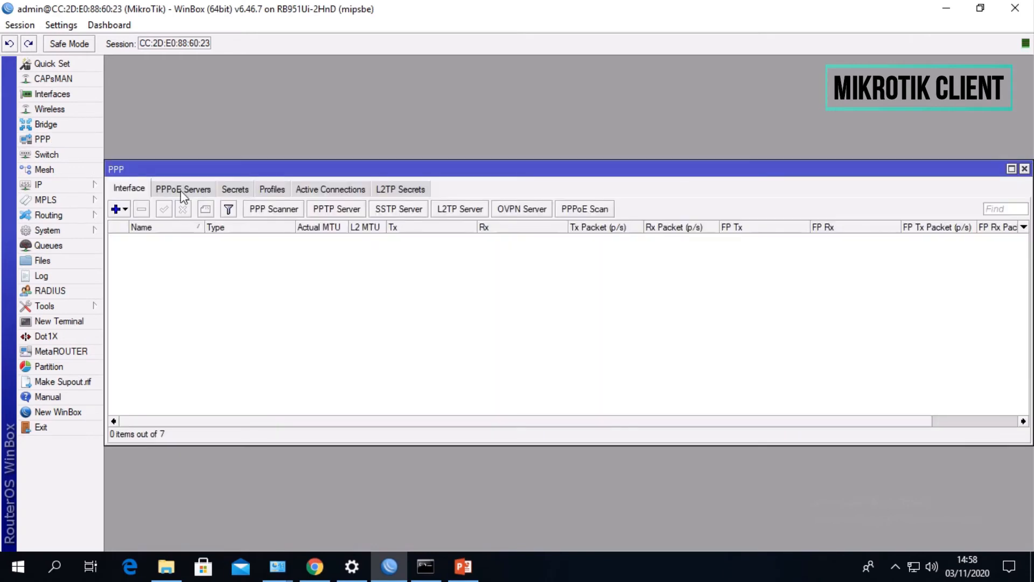
left_click(120, 210)
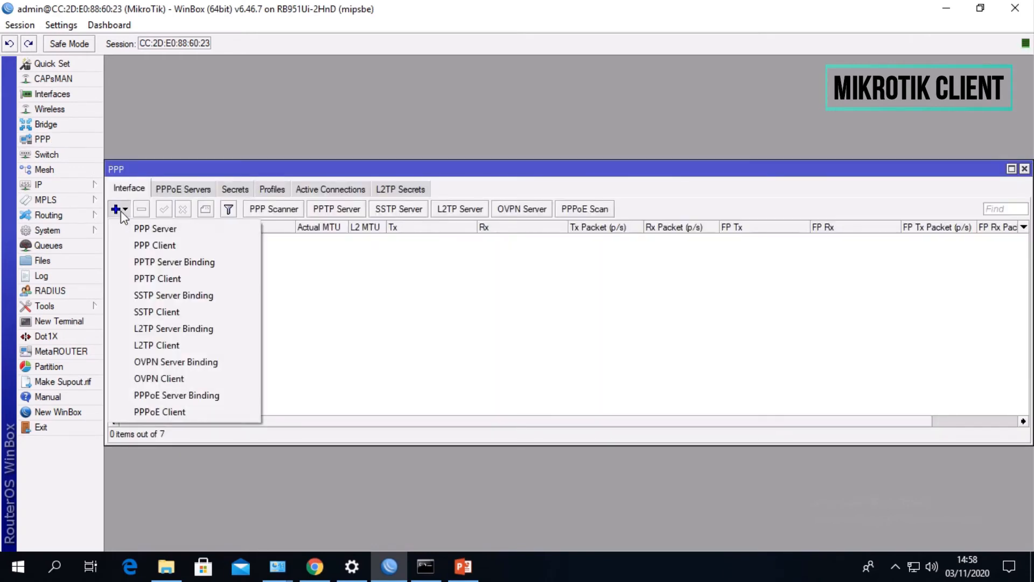
left_click(144, 280)
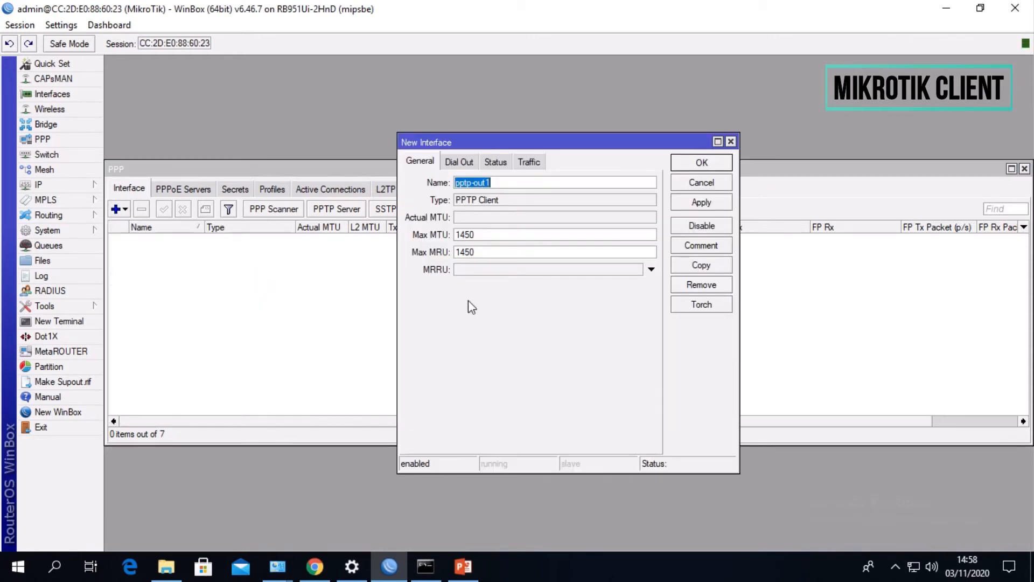
left_click(467, 166)
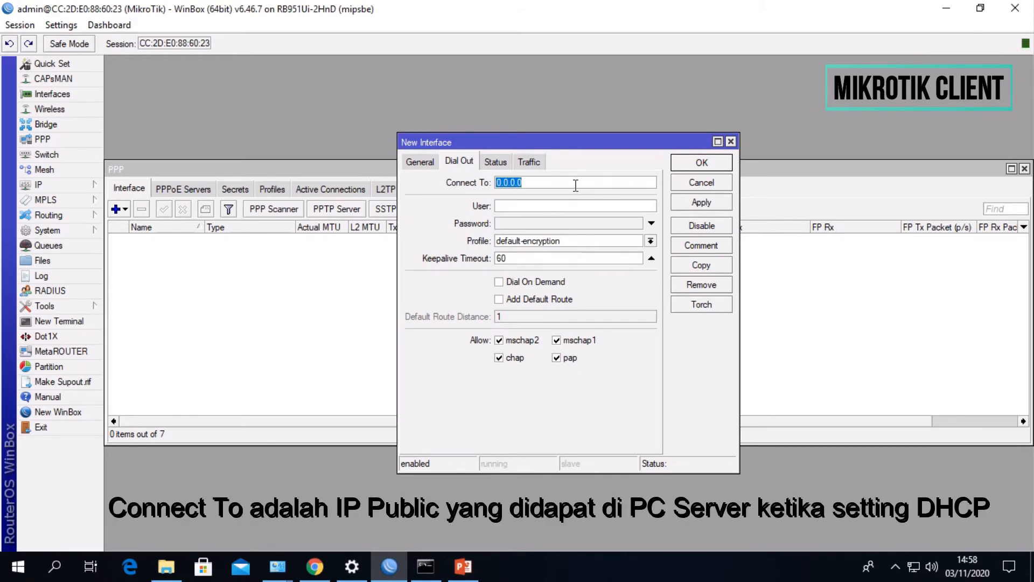
left_click(537, 181)
double_click(534, 180)
left_click(553, 179)
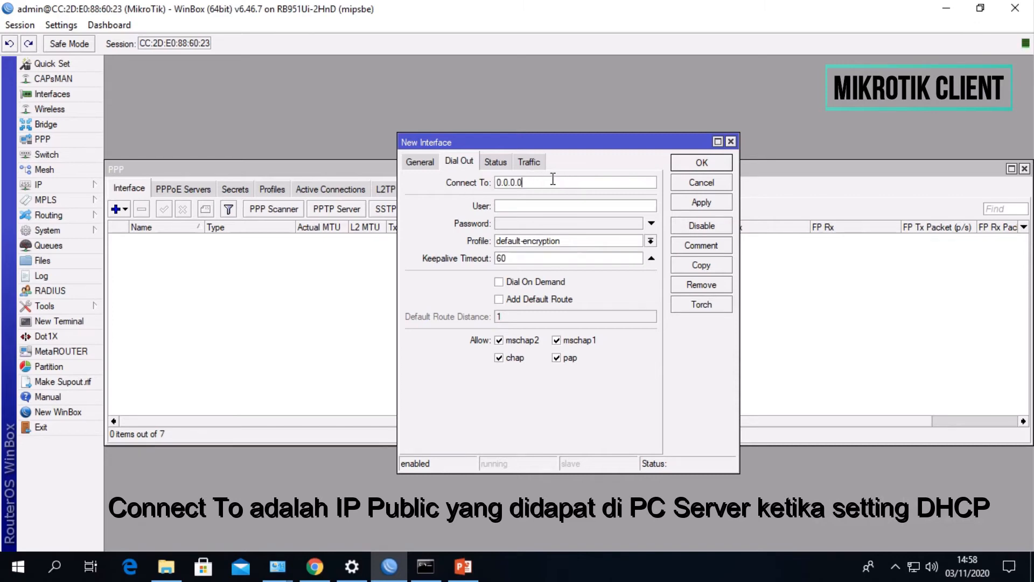
left_click_drag(552, 178, 454, 189)
type("192")
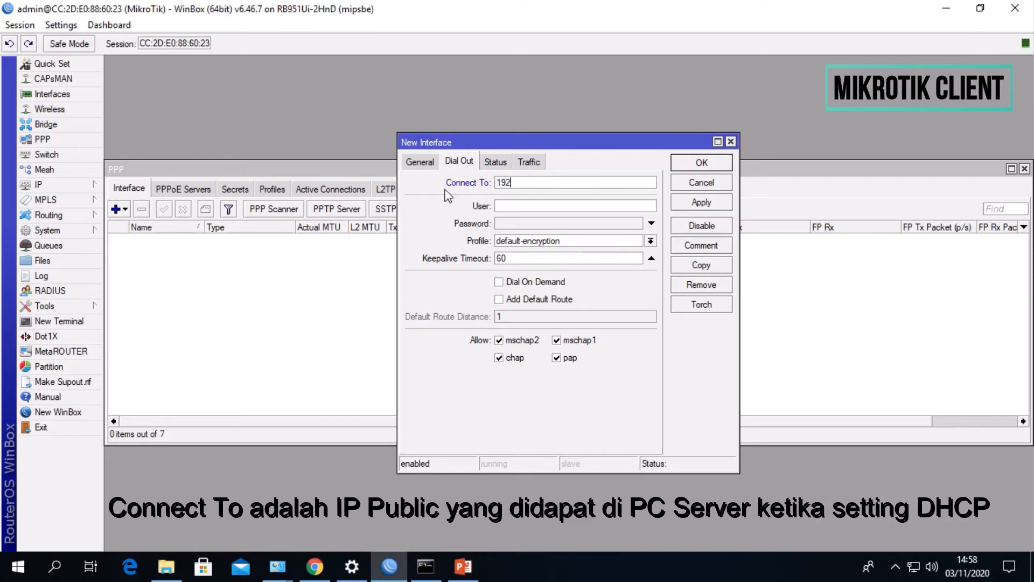
type(".16.10.233")
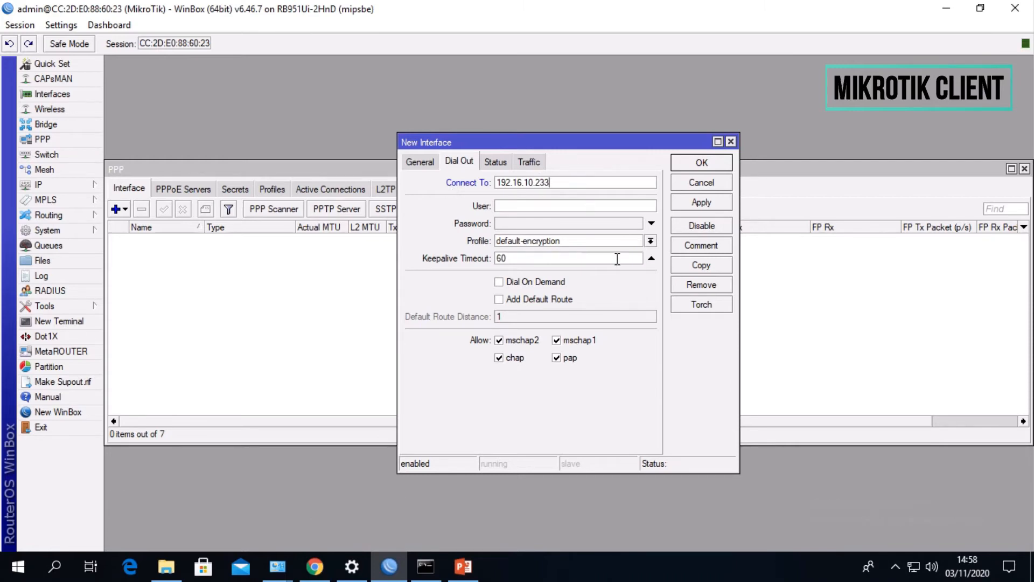
- Enter the VPN account's user name and password for the PPTP client, save the interface and close the PPP window
left_click(577, 207)
type("kiky")
left_click(528, 224)
type("****")
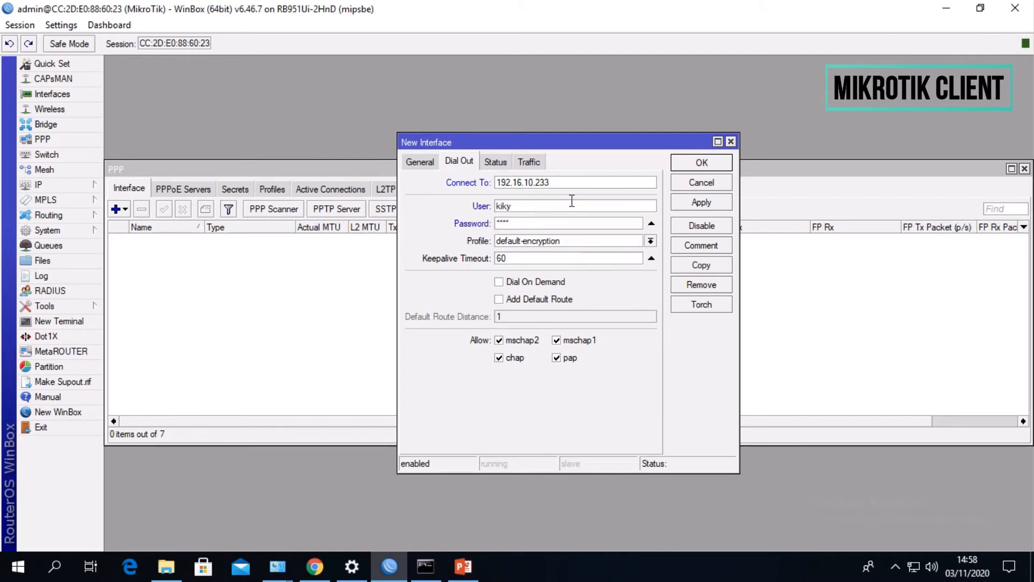
left_click(701, 202)
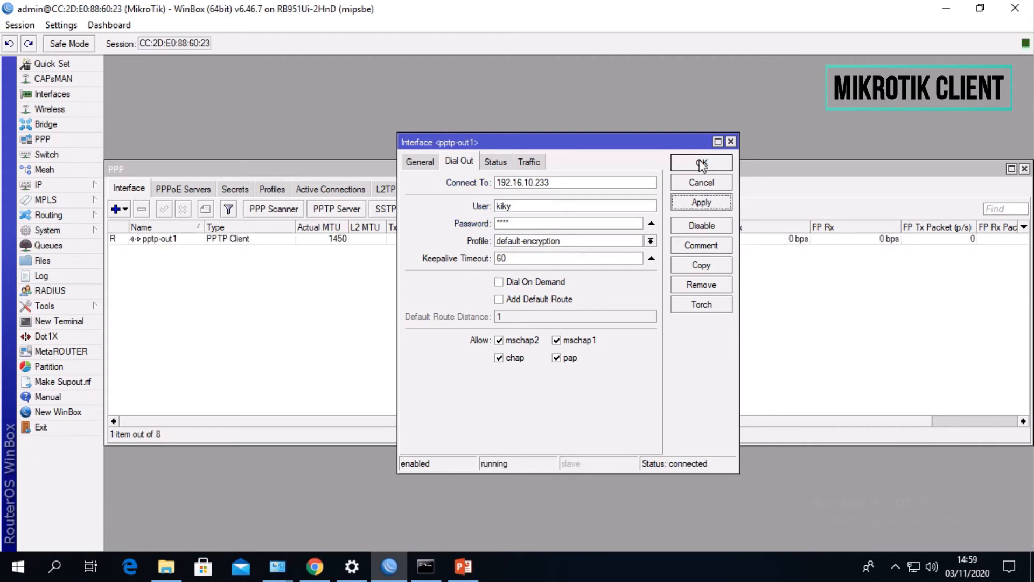
left_click(699, 162)
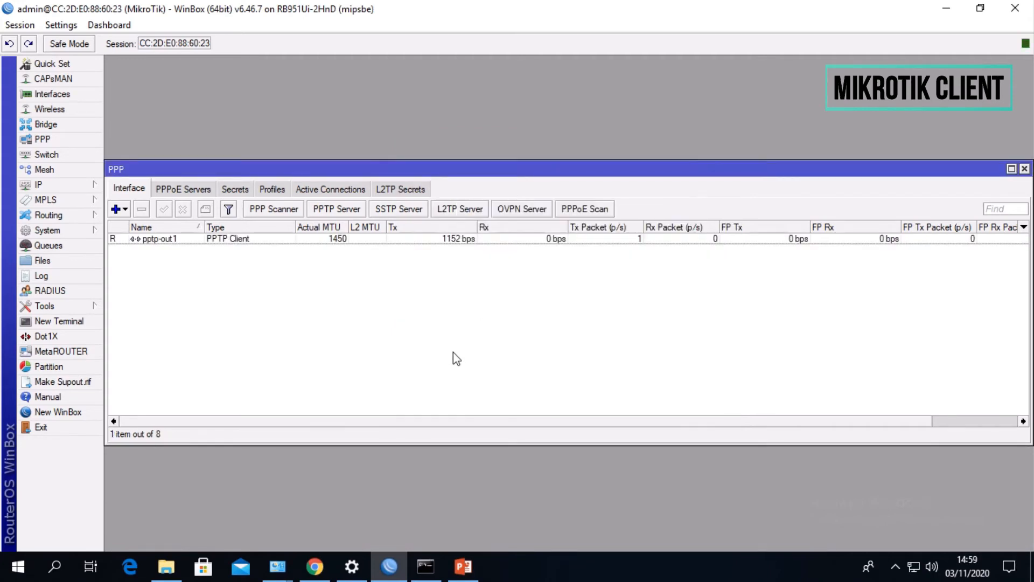
left_click(1024, 168)
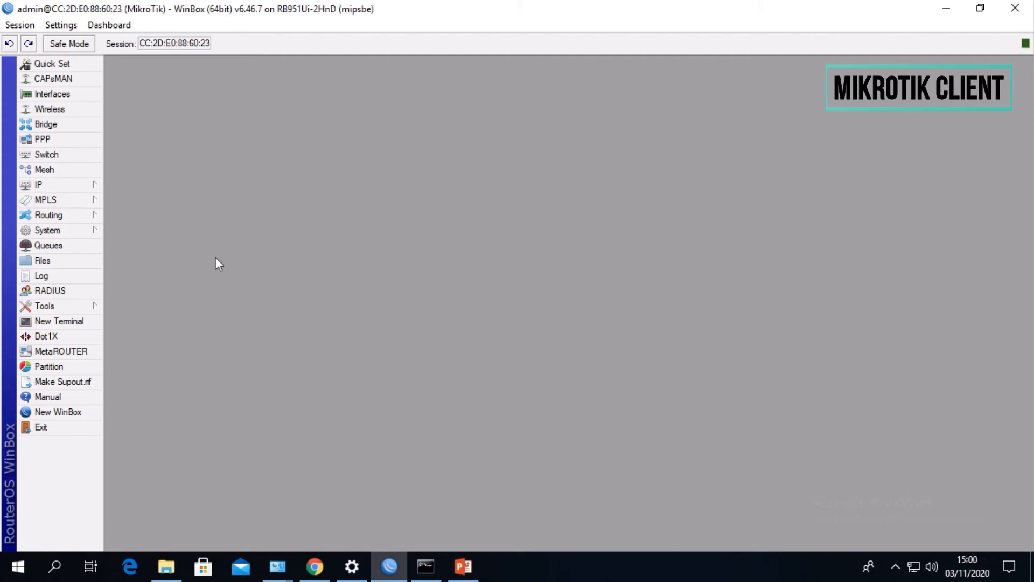
- Start a new IP route on the client router with destination address 10.10.10.0/24
left_click(72, 187)
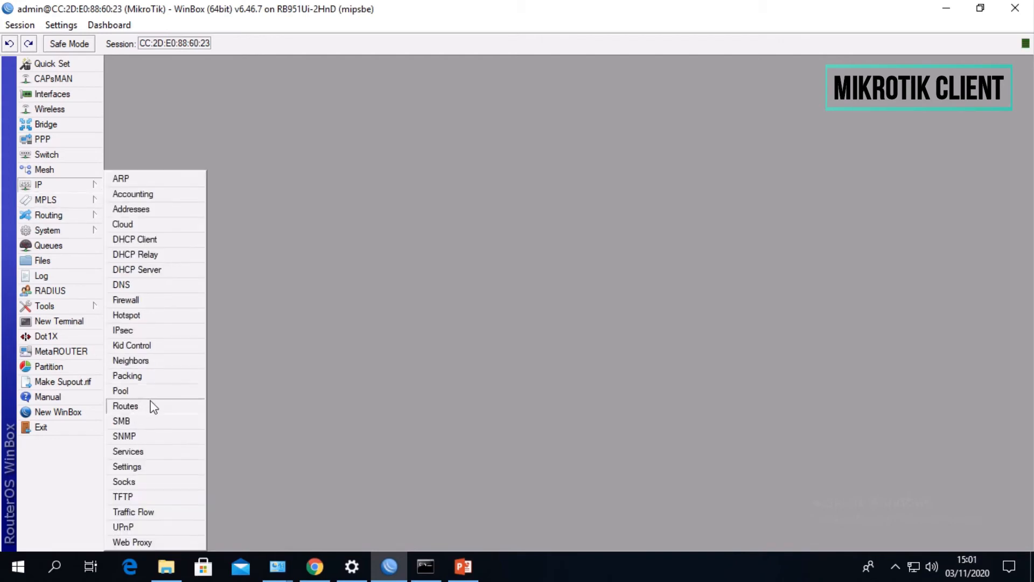
left_click(153, 406)
left_click(141, 202)
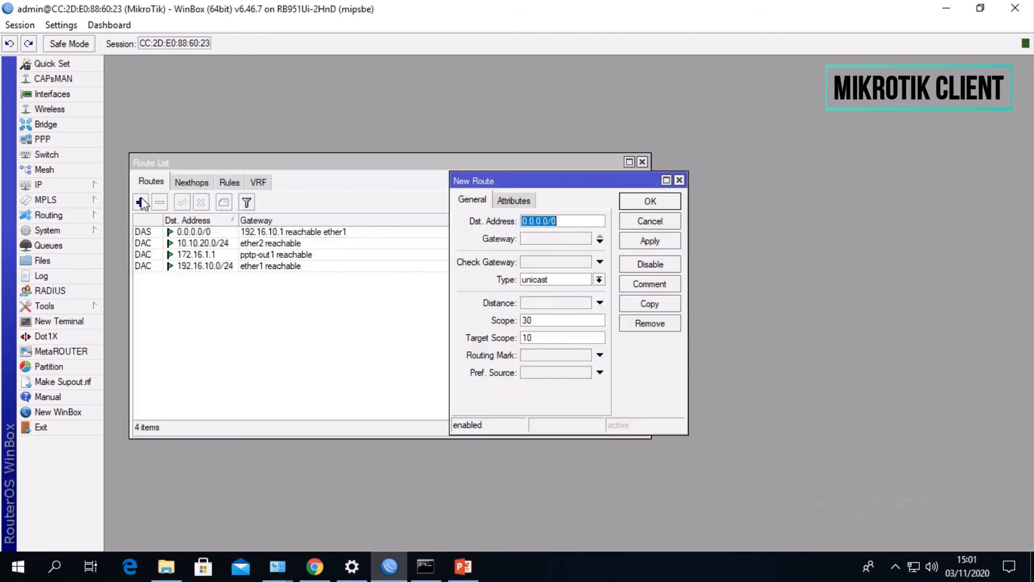
left_click_drag(552, 178, 482, 169)
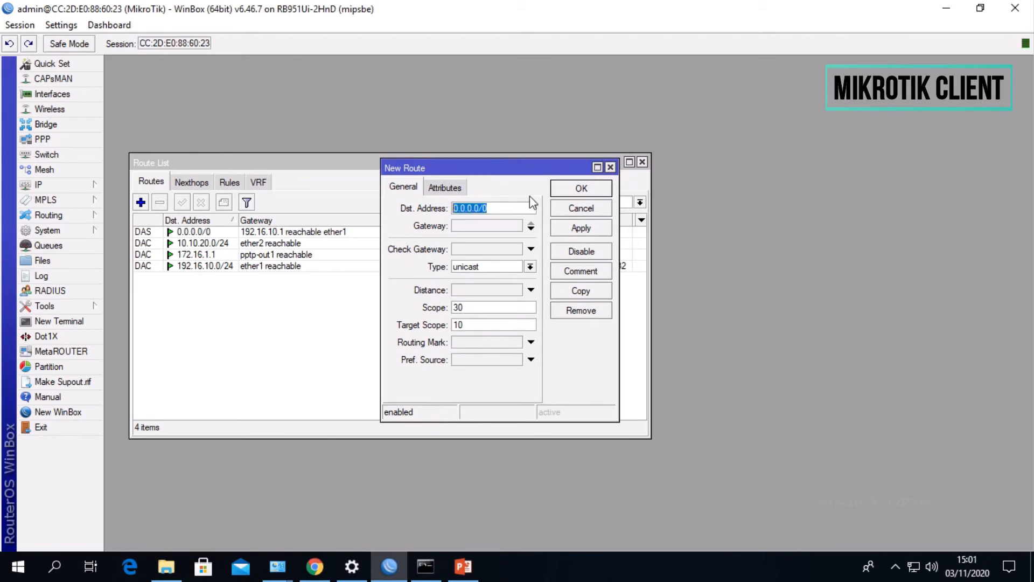
type("10.10.")
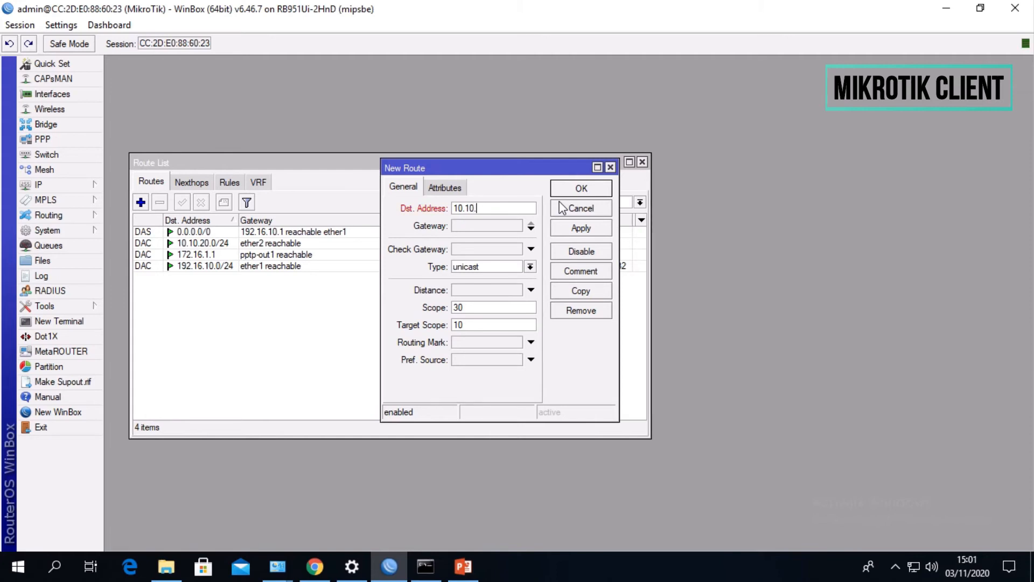
type("10.0/24")
- Set the 10.10.10.0/24 route's gateway to 172.16.1.1, save it and select it in the route list
left_click(531, 229)
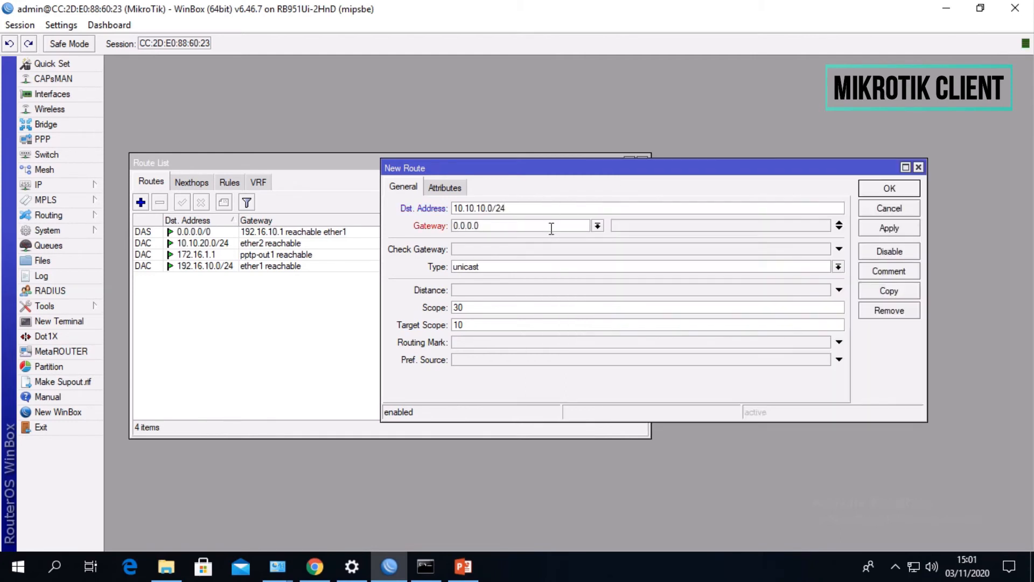
key("BackSpace")
key("BackSpace")
key("BackSpace")
key("BackSpace")
key("BackSpace")
key("BackSpace")
left_click(552, 228)
type("172.")
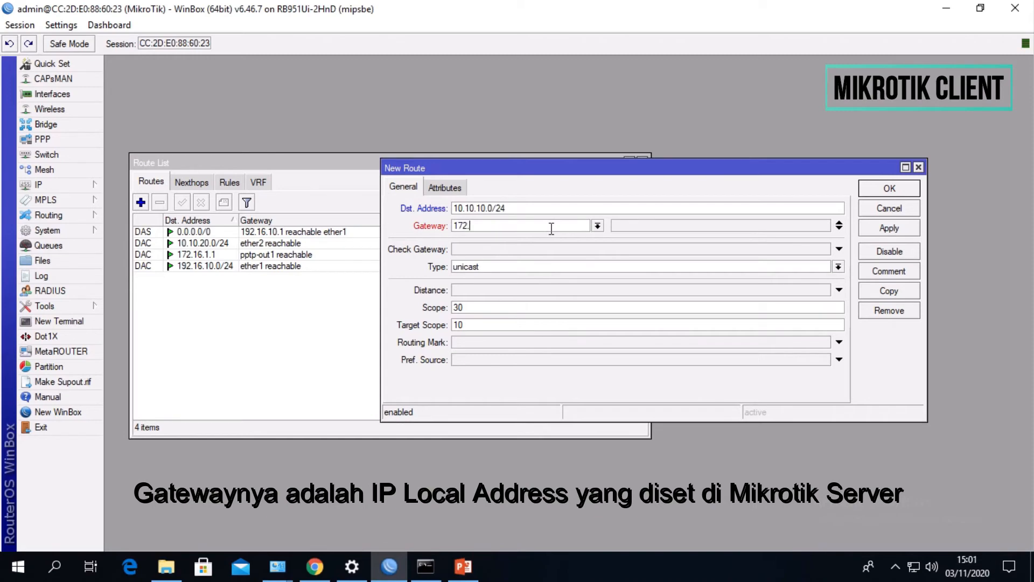
type("16.1.1")
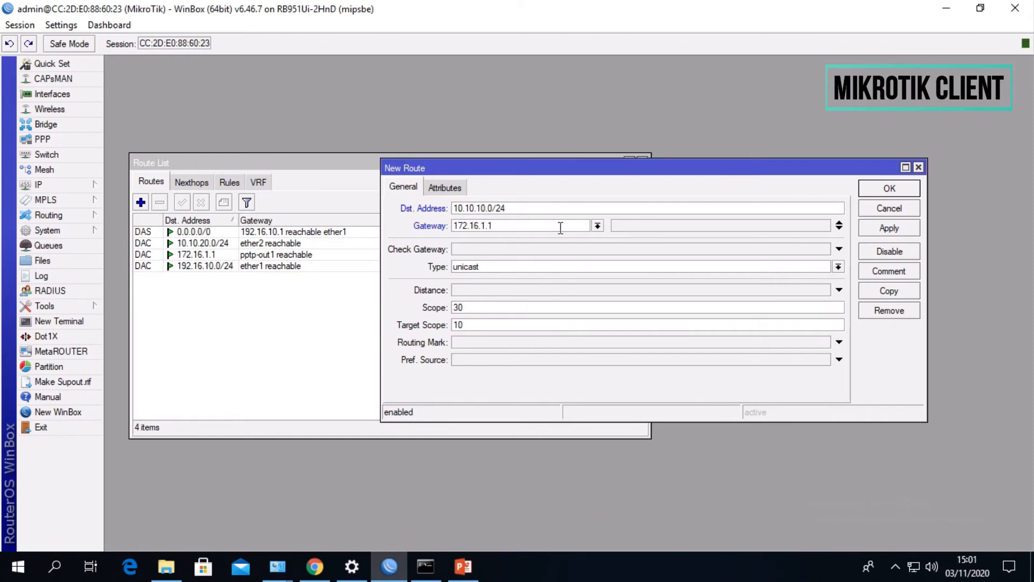
left_click(898, 229)
left_click(886, 189)
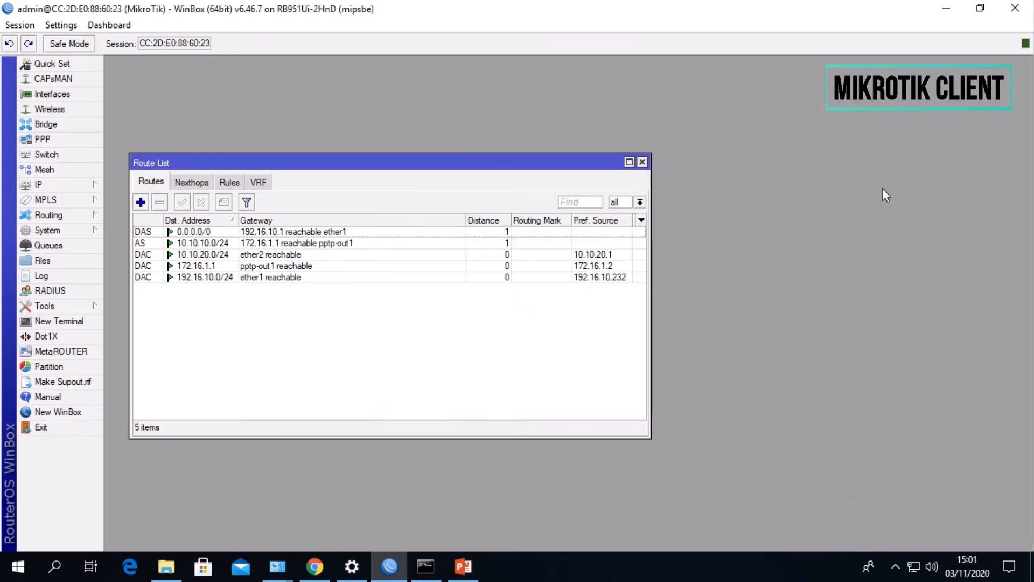
left_click(294, 244)
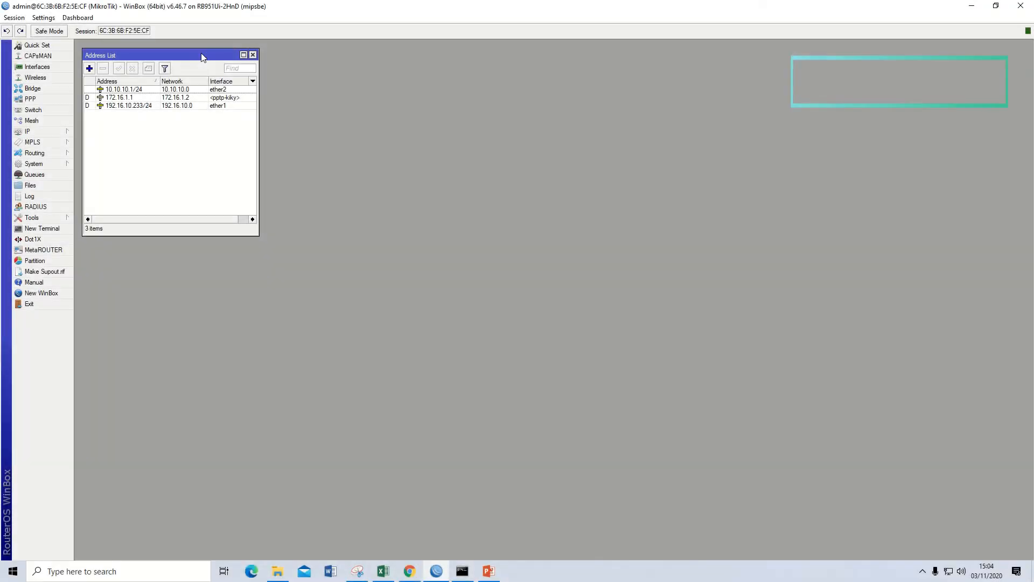
- Examine the PPTP interface's entry in the server router's address list, and close the list
mouse_move(202, 52)
left_mouse_down()
mouse_move(241, 46)
mouse_move(218, 60)
left_mouse_up()
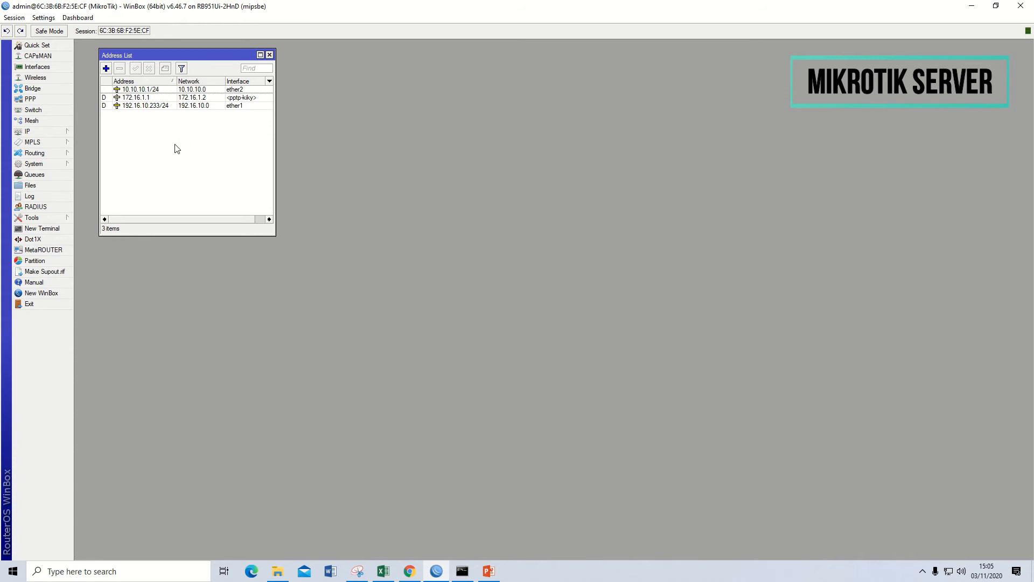
left_click(167, 97)
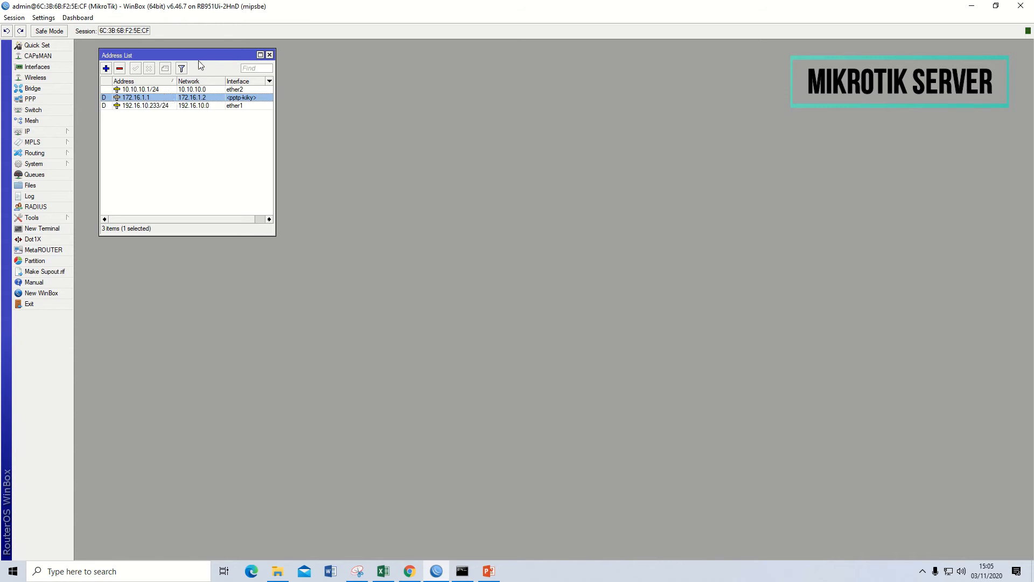
left_click(269, 55)
- Start a new IP route on the server router with destination address 10.10.20.0/24
left_click(55, 134)
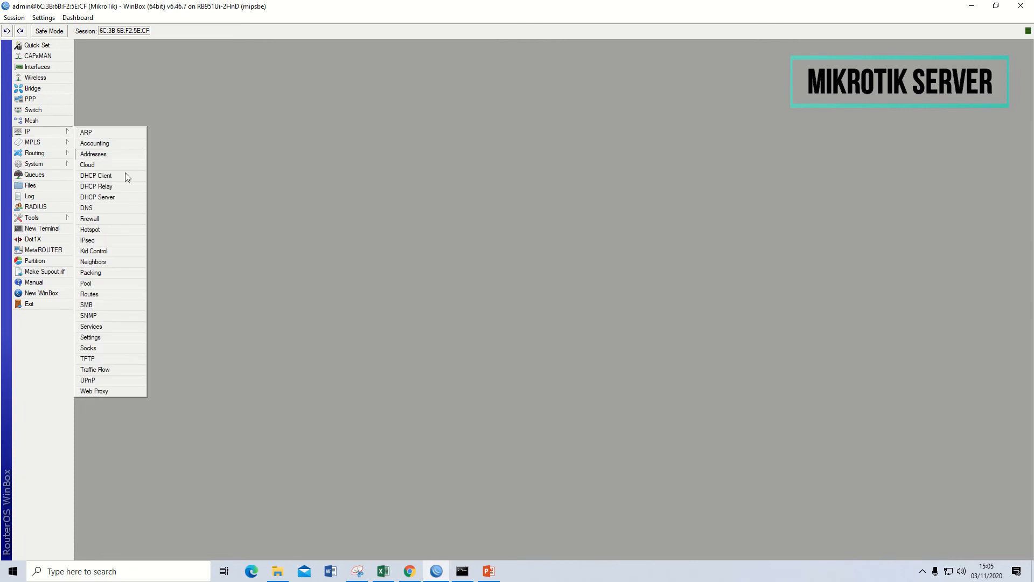
left_click(105, 292)
left_click(377, 233)
left_click_drag(545, 241, 515, 245)
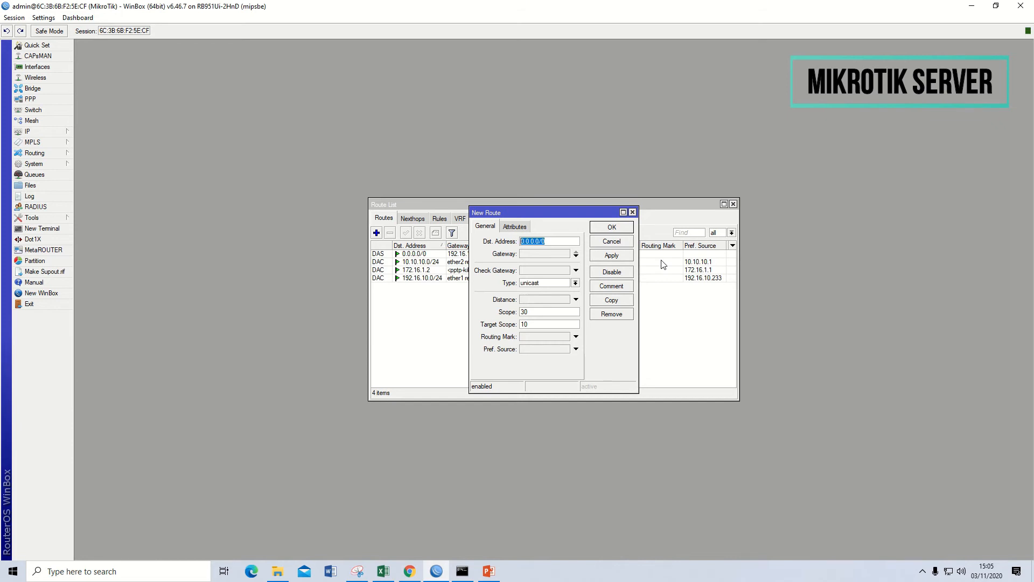
key("BackSpace")
type("10.10.")
- Set the 10.10.20.0/24 route's gateway to 172.16.1.2 and save the route
left_click(544, 253)
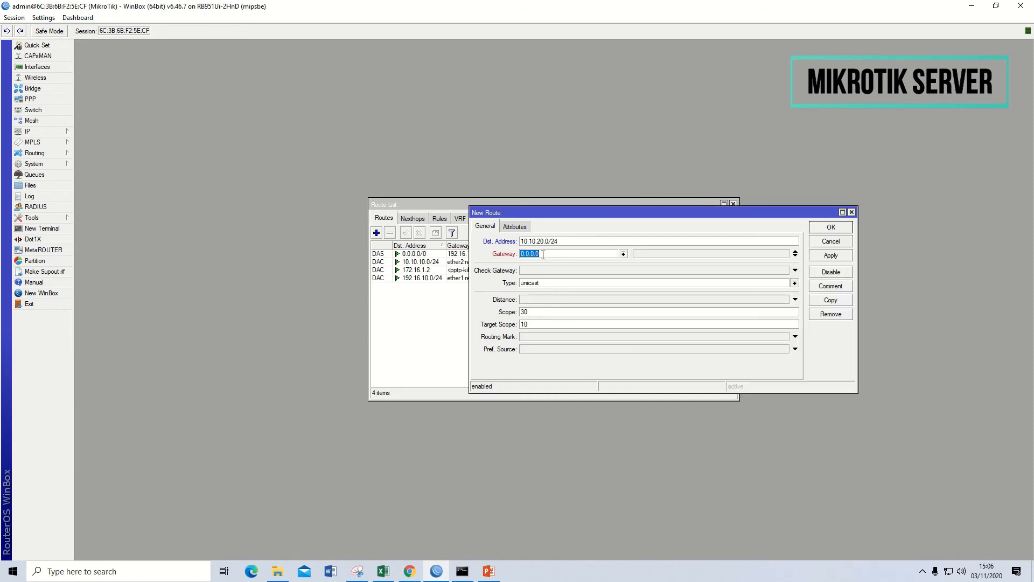
type("172.16.1.2")
left_click(813, 256)
left_click(831, 228)
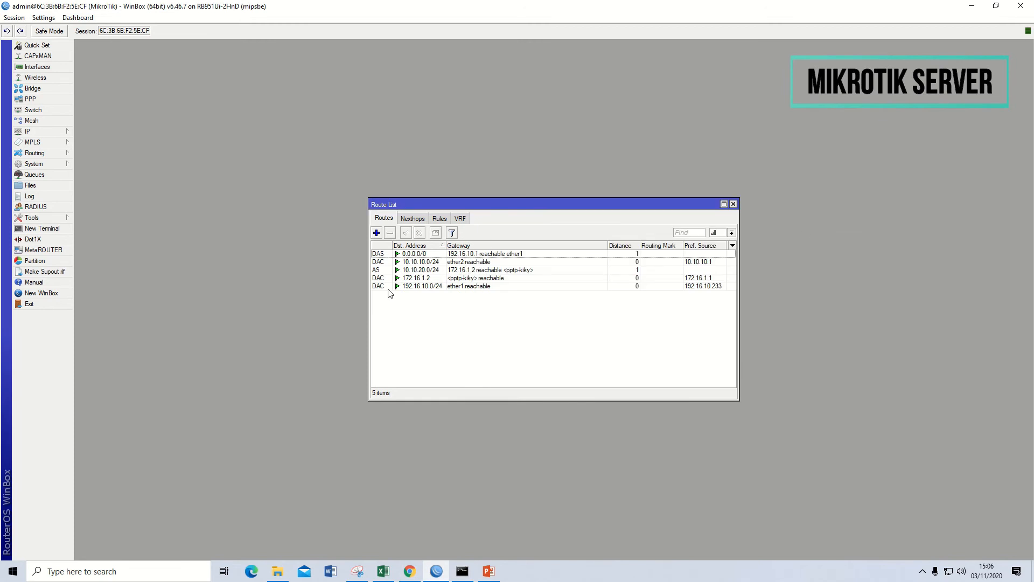
- Select the 10.10.20.0/24 route in the server router's route list and reposition the list window
left_click(467, 275)
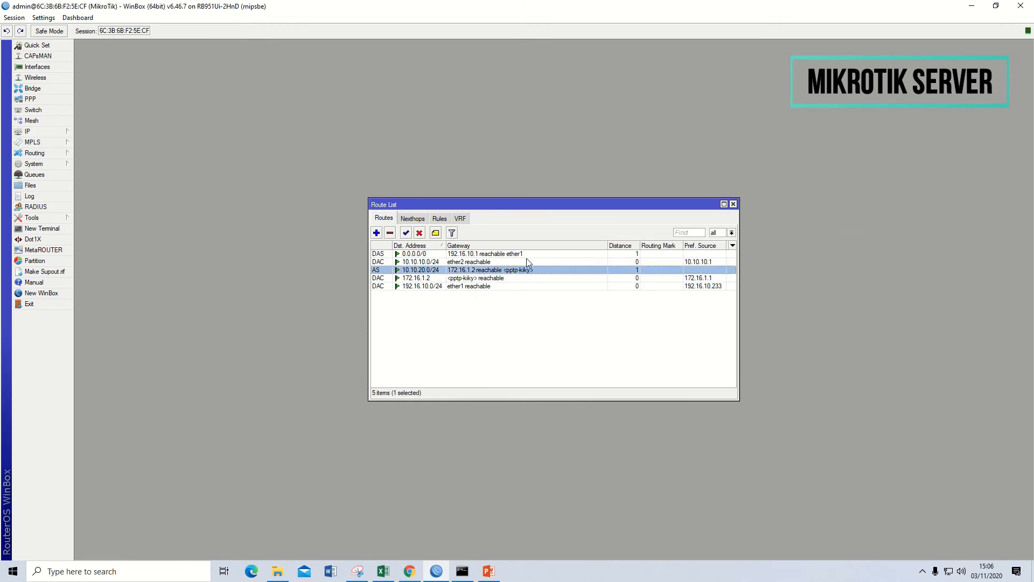
left_click_drag(532, 203, 412, 111)
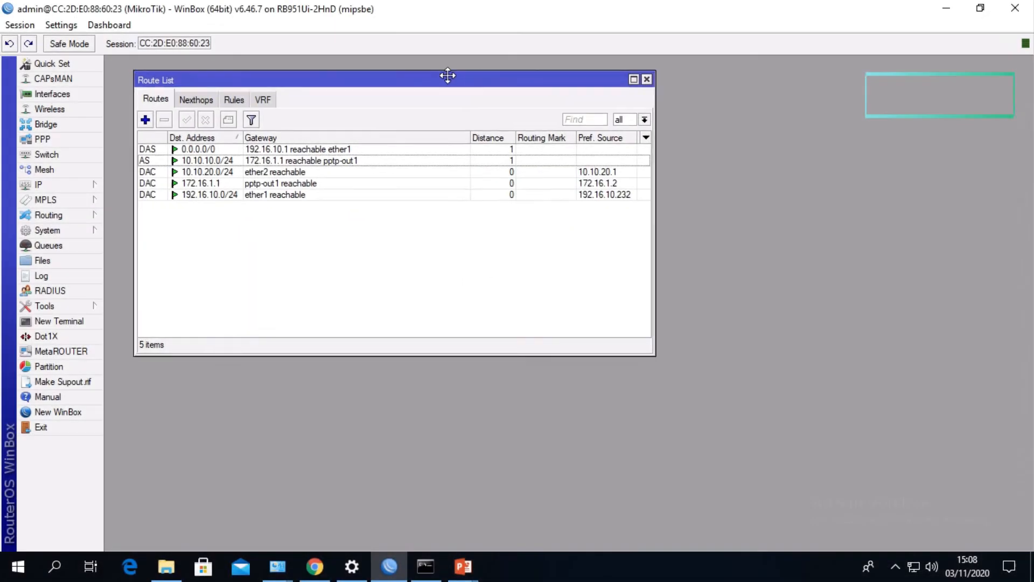
left_click_drag(444, 79, 432, 80)
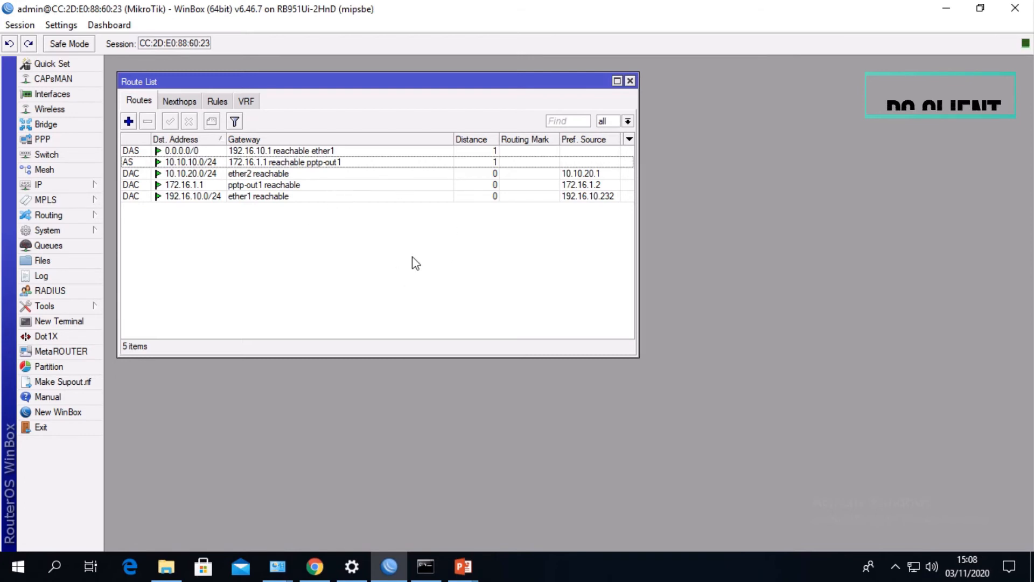
- Close the client router's route list, minimize WinBox, and start adding a VPN connection in the Windows network settings
left_click(629, 82)
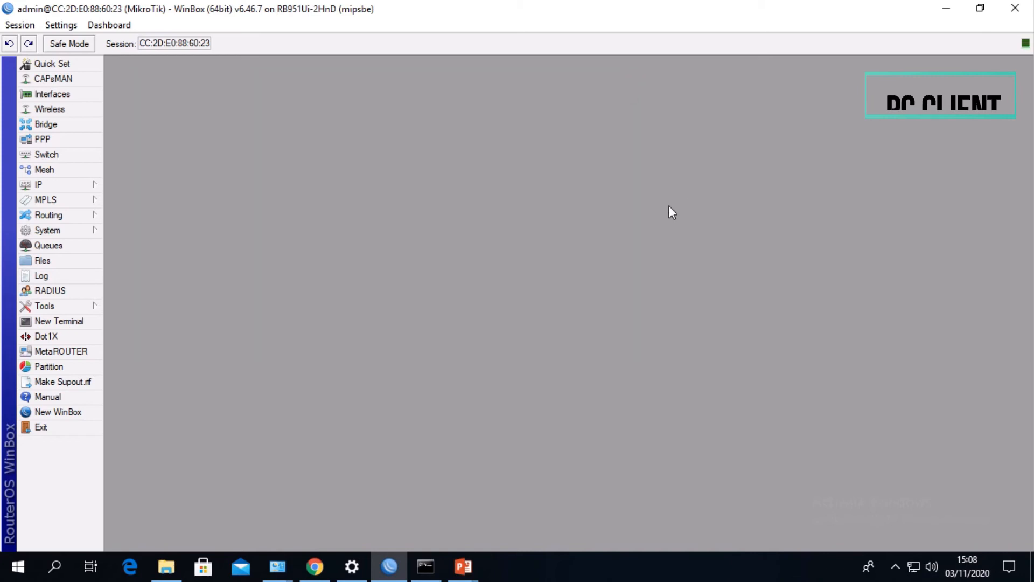
left_click(945, 10)
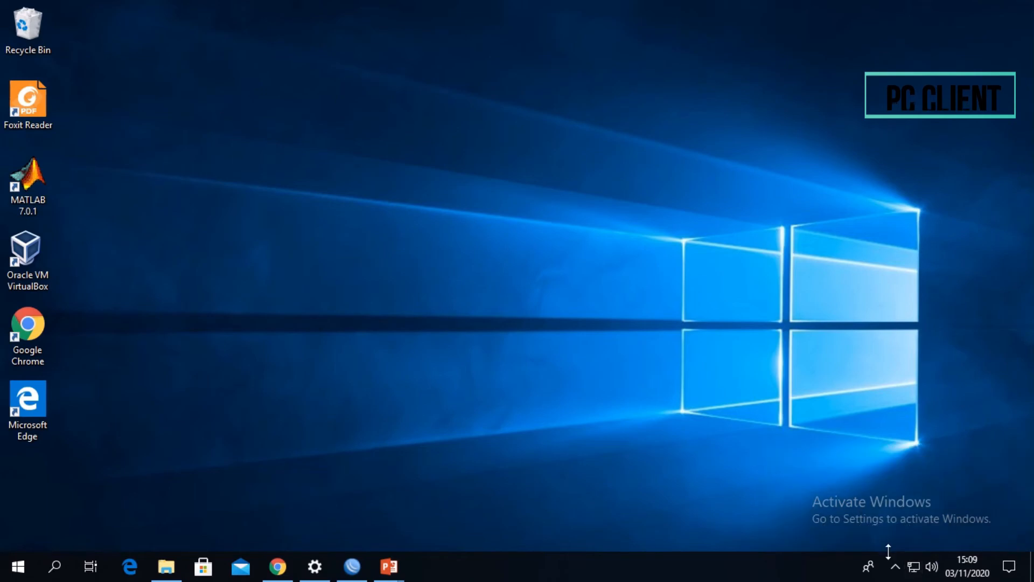
left_click(913, 566)
left_click(850, 523)
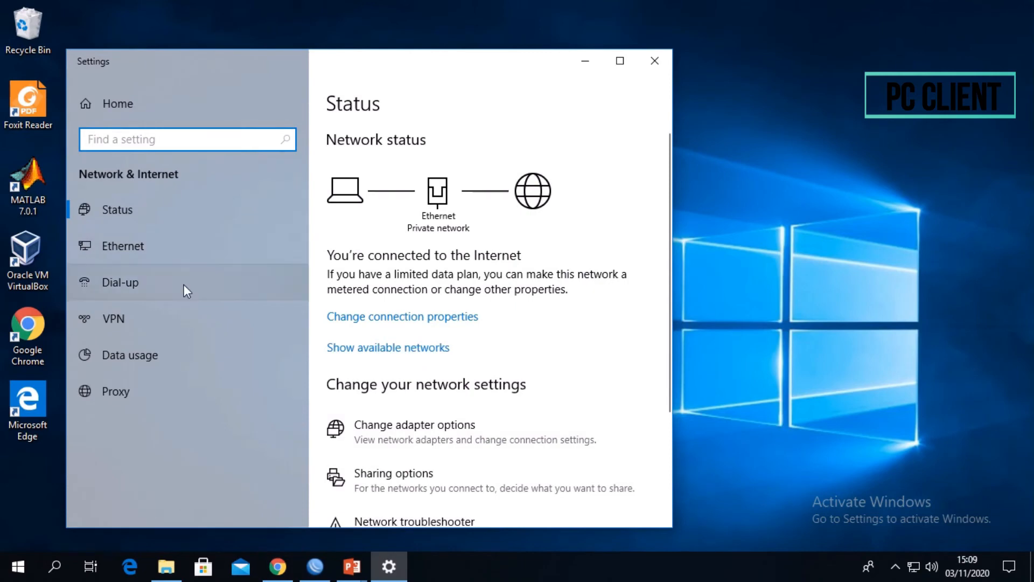
left_click(168, 313)
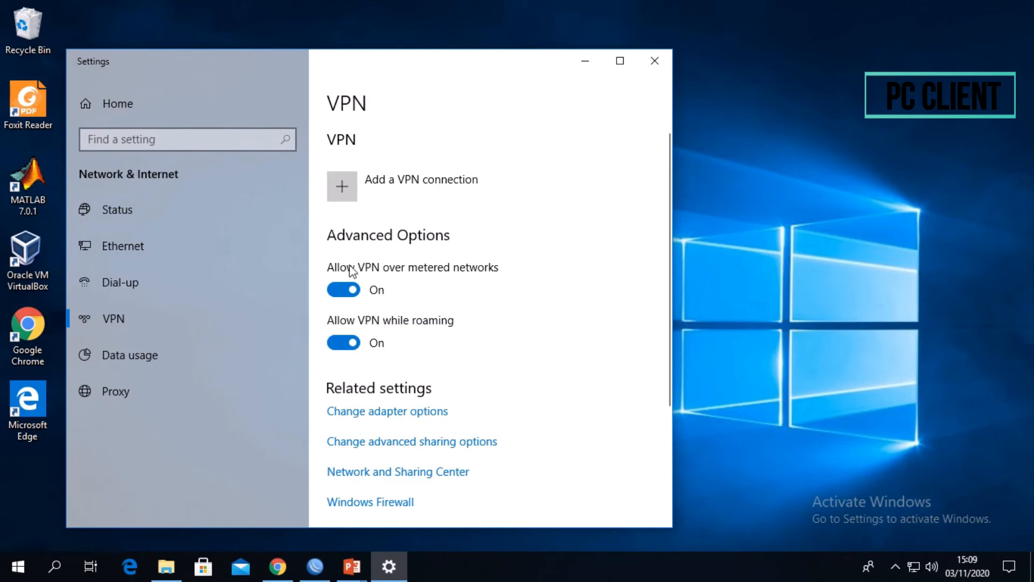
left_click(347, 195)
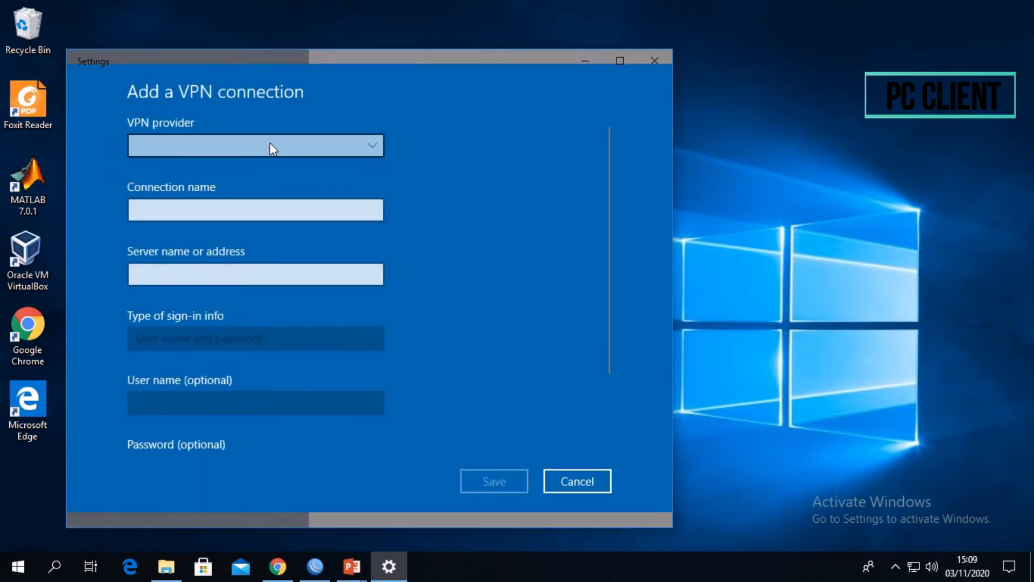
- Name the new VPN connection VPN RKA
left_click(249, 211)
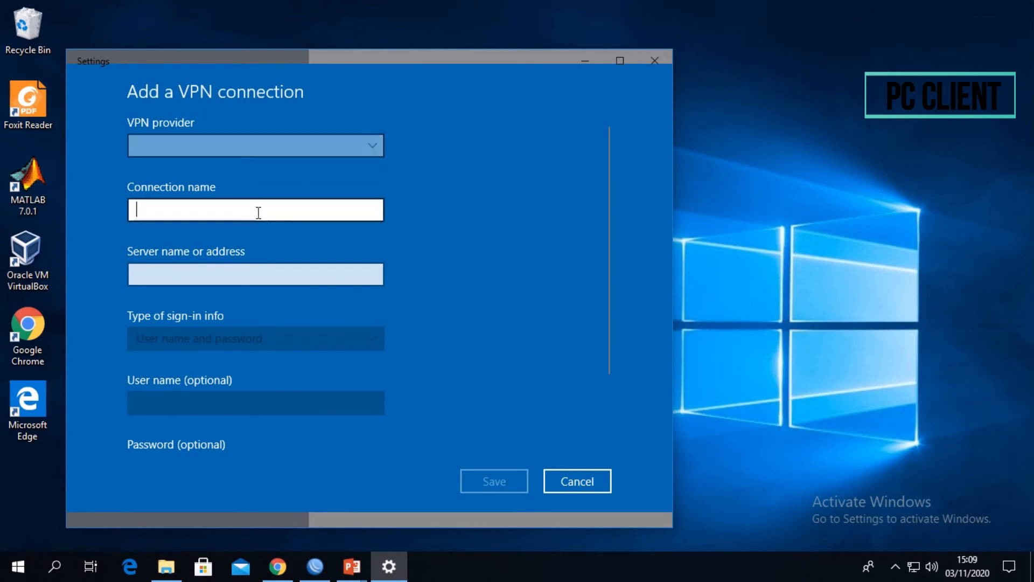
type("VPN RJ")
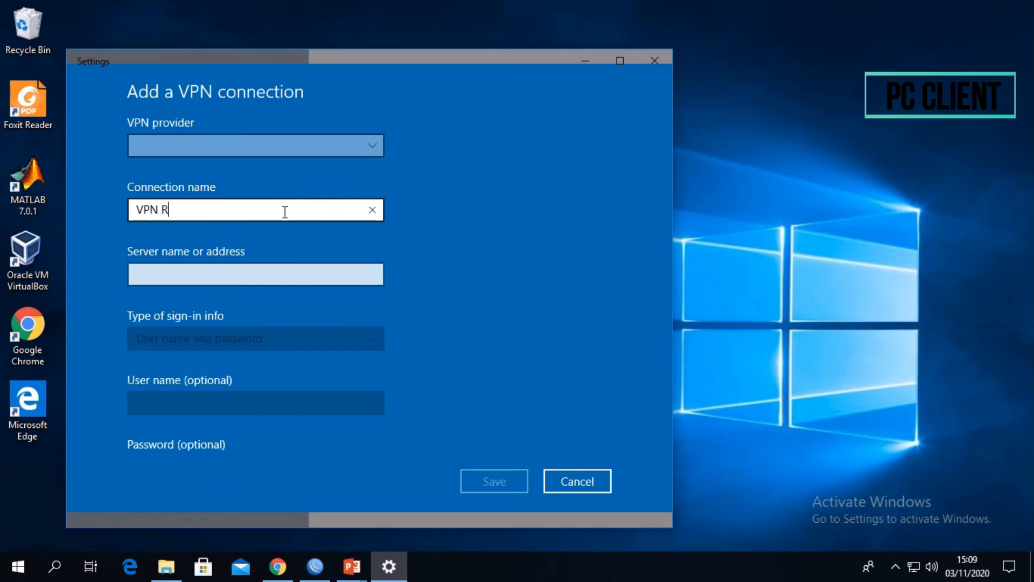
key("BackSpace")
type("KA")
- Set the VPN connection's server address to 192.16.10.233
left_click(206, 276)
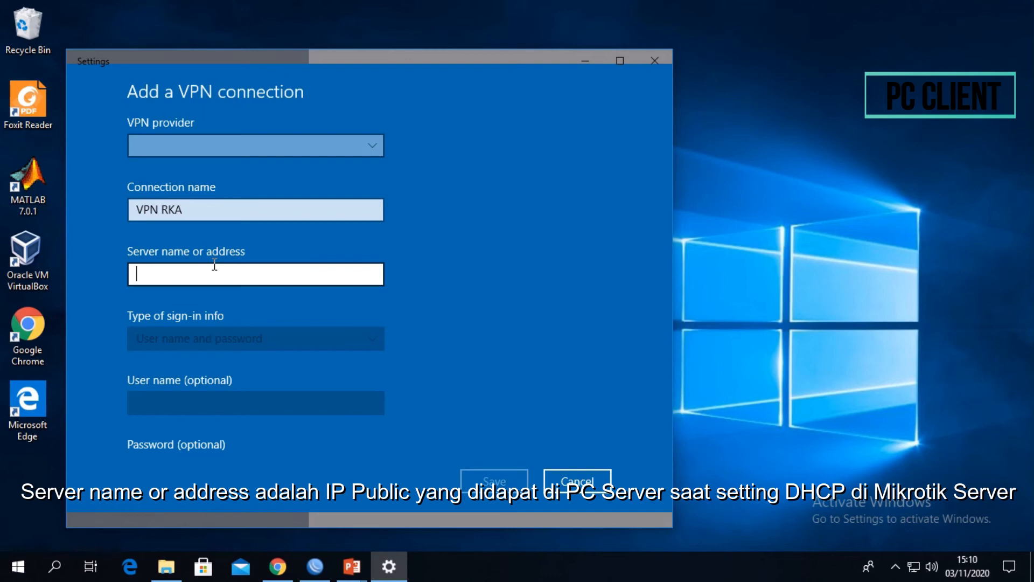
type("192.16.10.233")
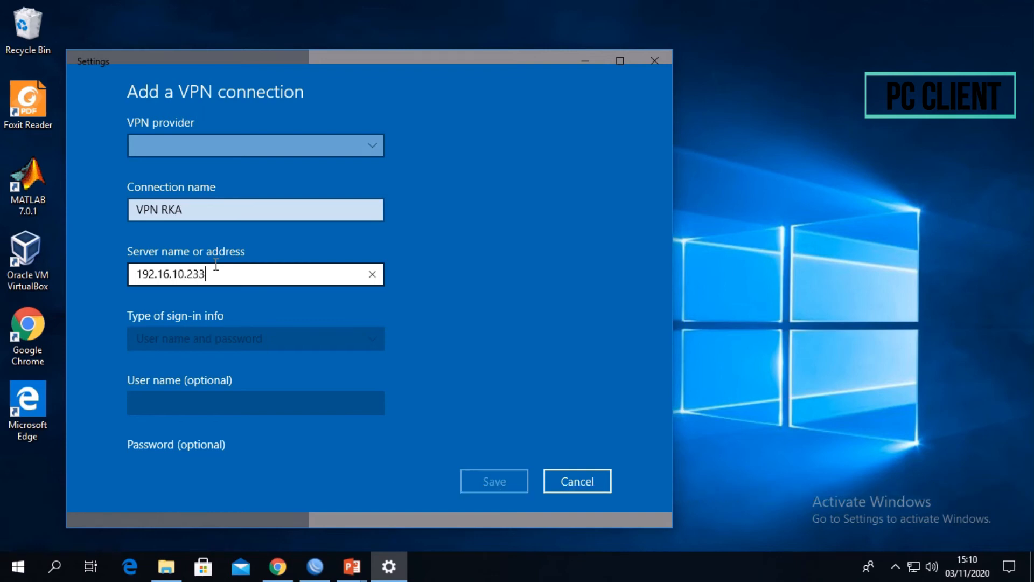
- Choose Windows (built-in) as the VPN provider
left_click(308, 332)
scroll(308, 332, "down", 1)
scroll(308, 332, "up", 1)
left_click(334, 145)
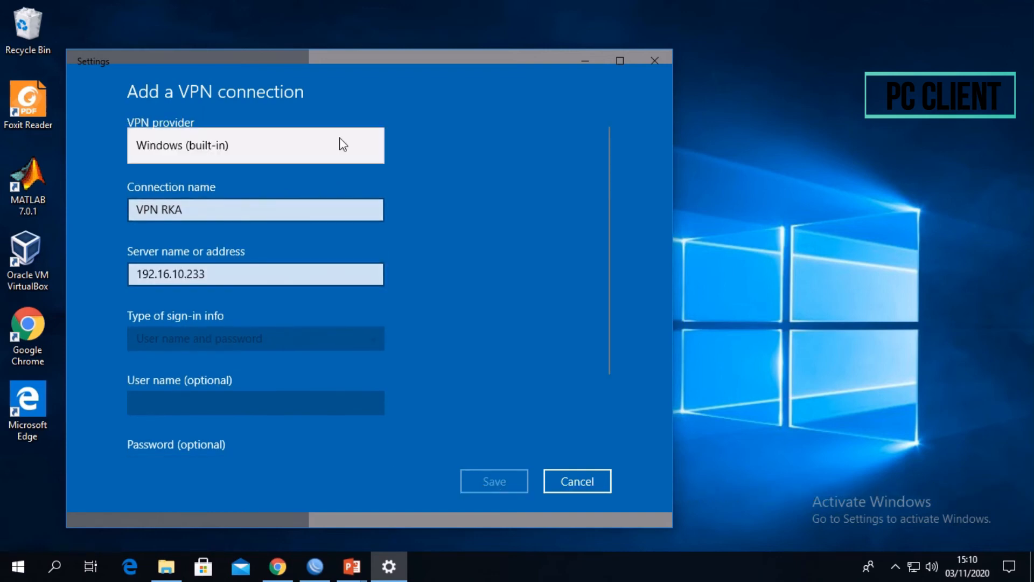
left_click(315, 144)
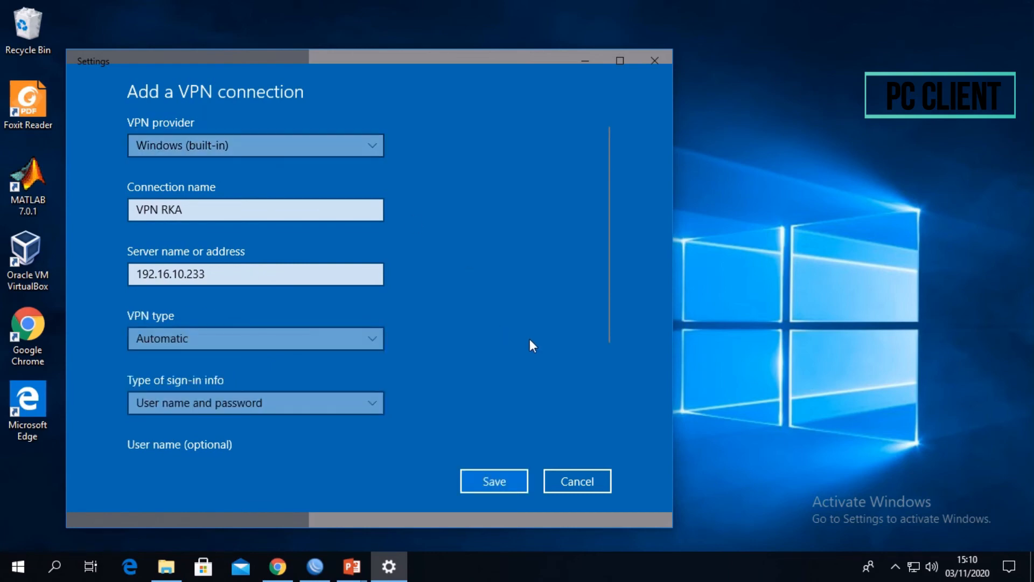
- Keep user name and password as the sign-in type and enter the VPN account's user name
scroll(289, 396, "down", 3)
left_click(306, 247)
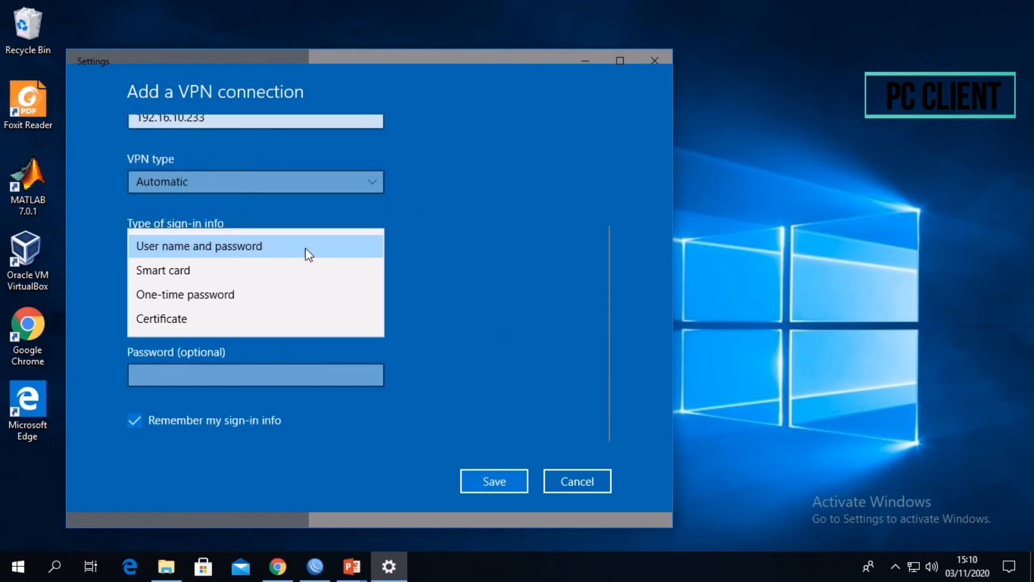
left_click(314, 252)
left_click(171, 311)
type("kiky")
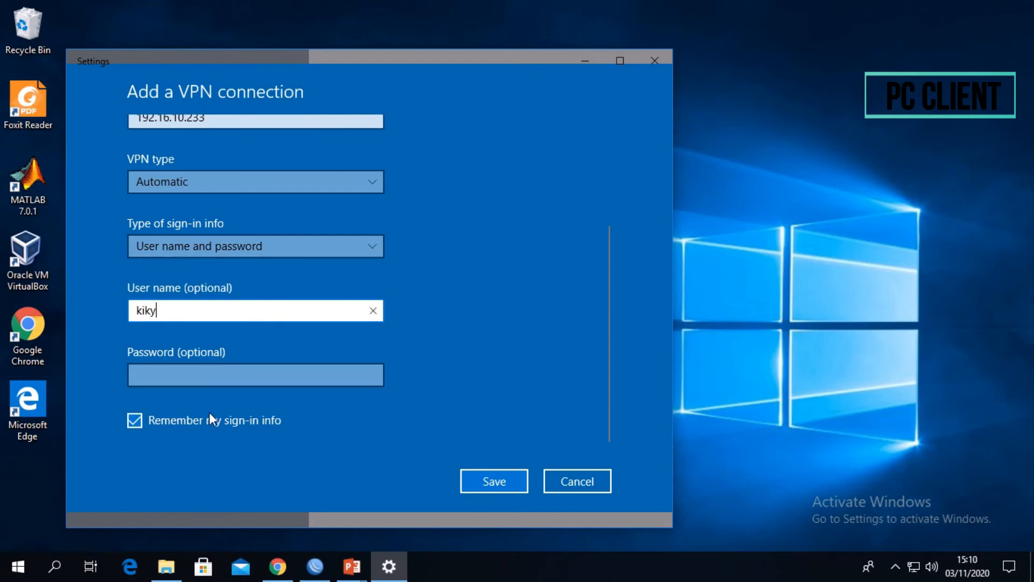
- Enter the VPN account's password, review the connection settings and save the connection
left_click(243, 378)
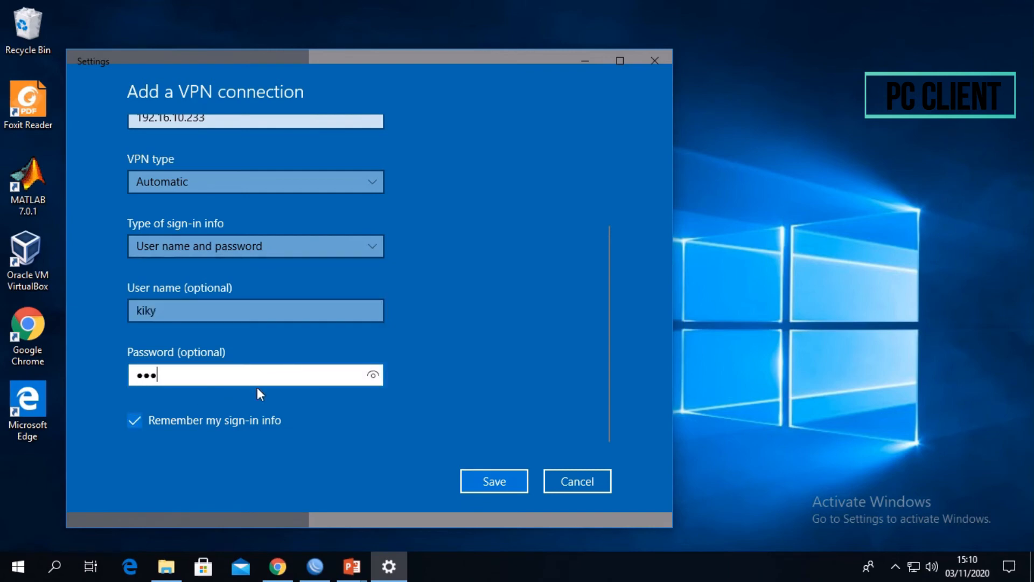
scroll(485, 328, "up", 5)
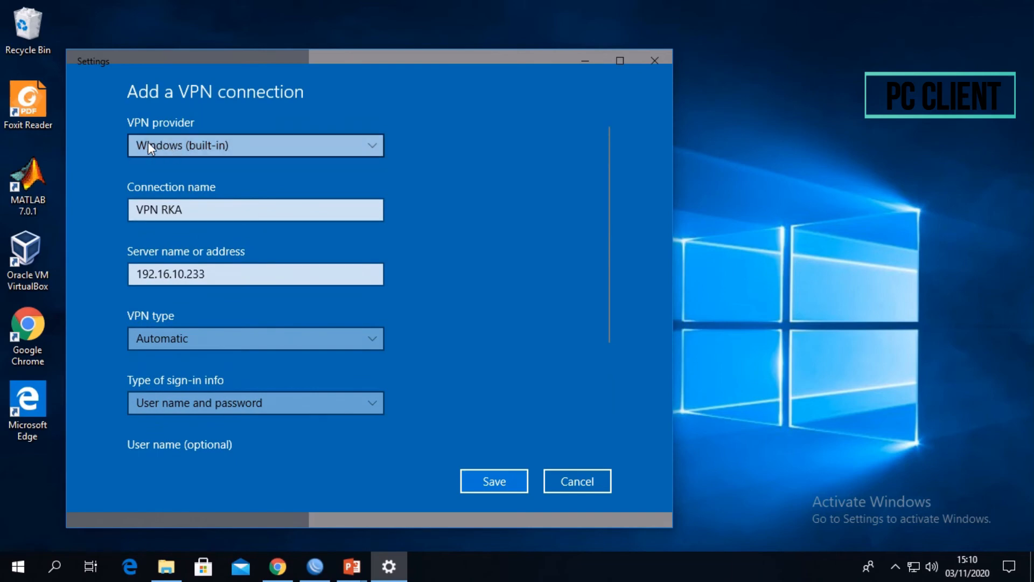
scroll(506, 214, "down", 5)
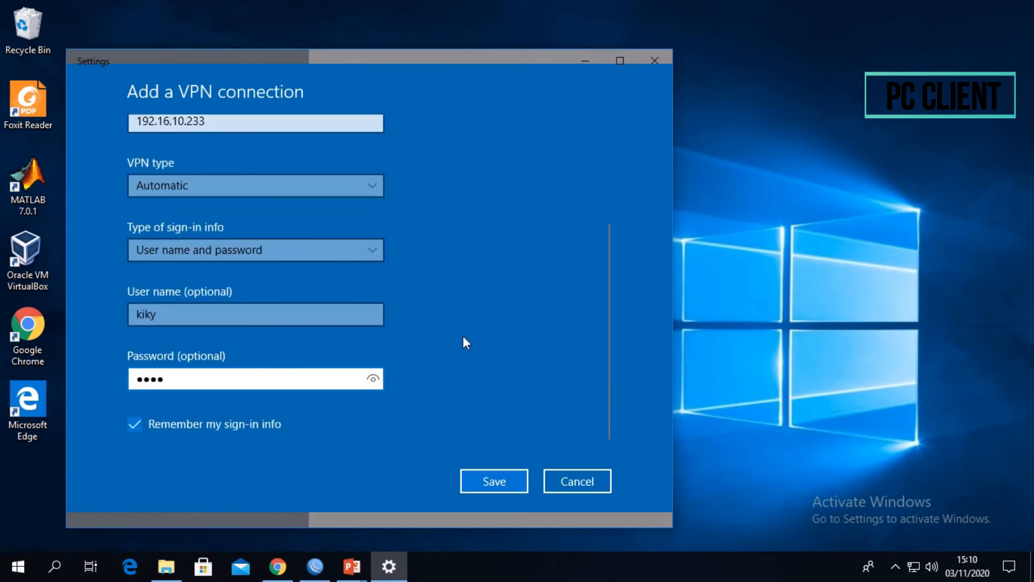
left_click(494, 482)
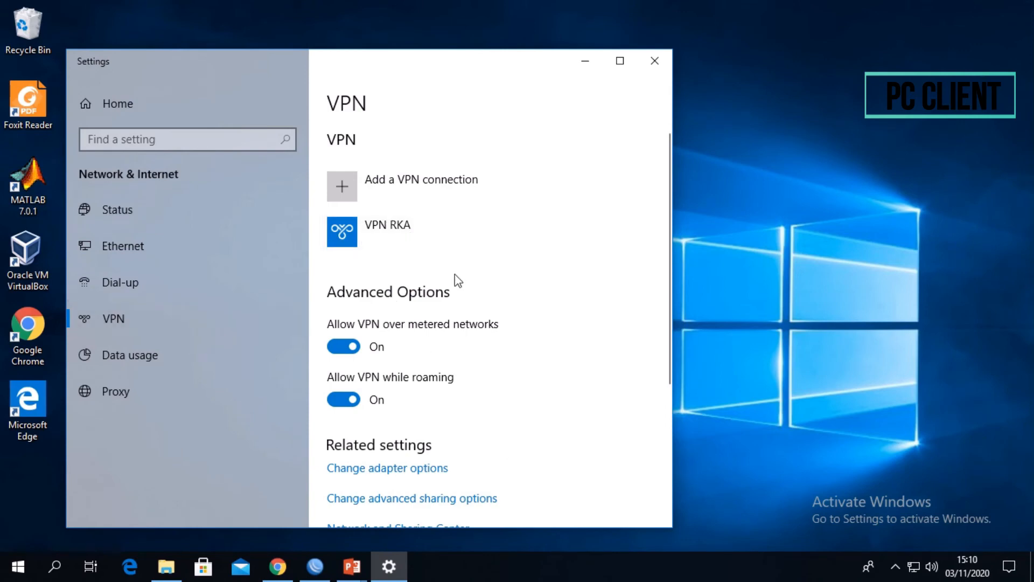
- Connect to the VPN RKA connection
left_click(405, 232)
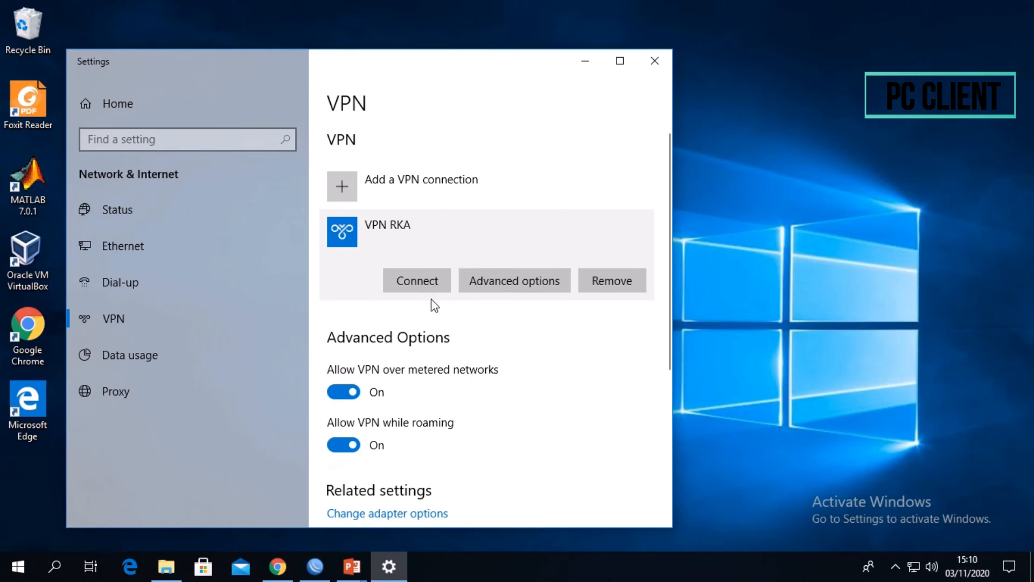
left_click(440, 288)
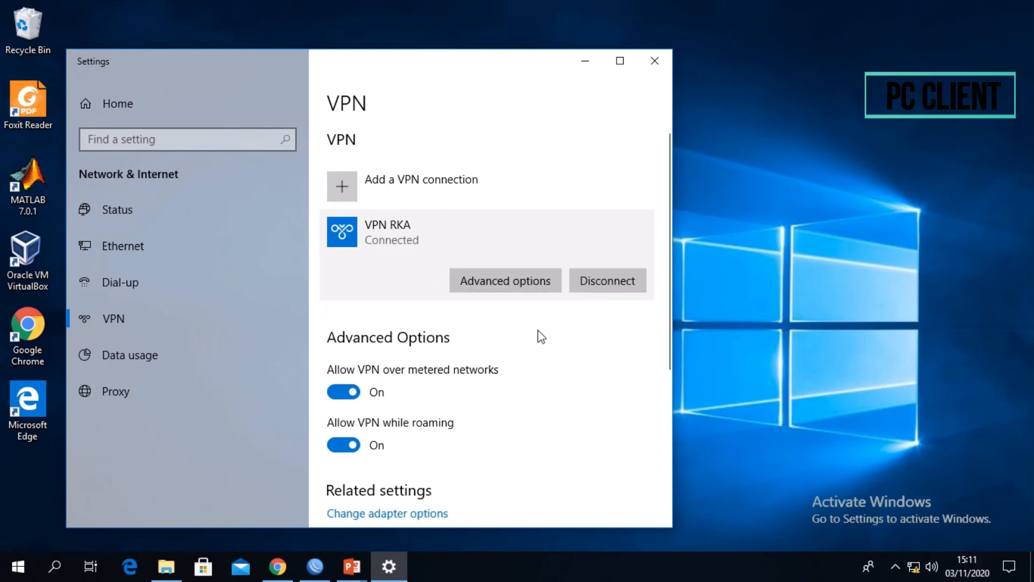
left_click(716, 422)
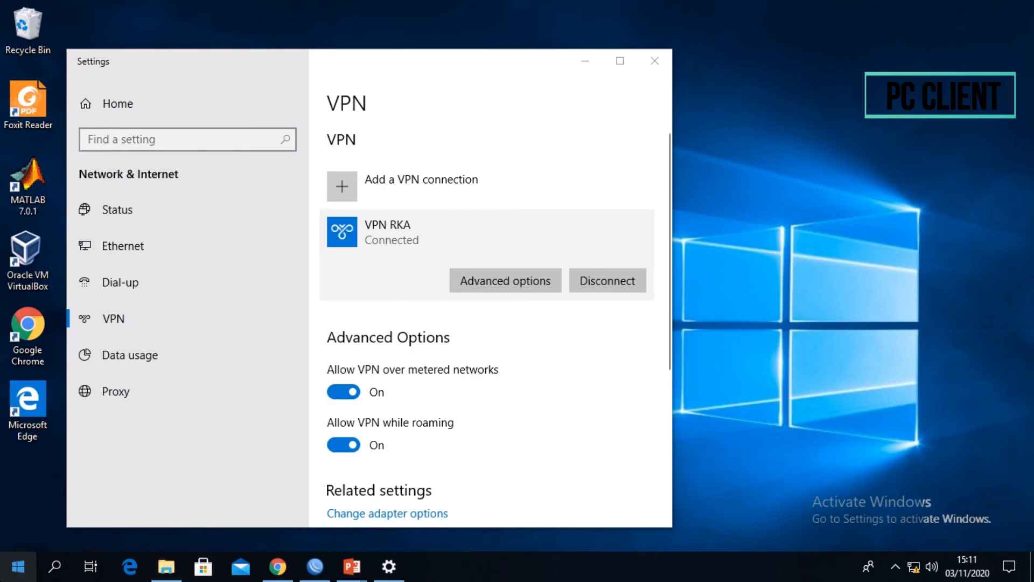
- Open a Command Prompt on the client PC and ping the VPN server's address 192.16.10.233
key("super+r")
type("cmd")
key("Return")
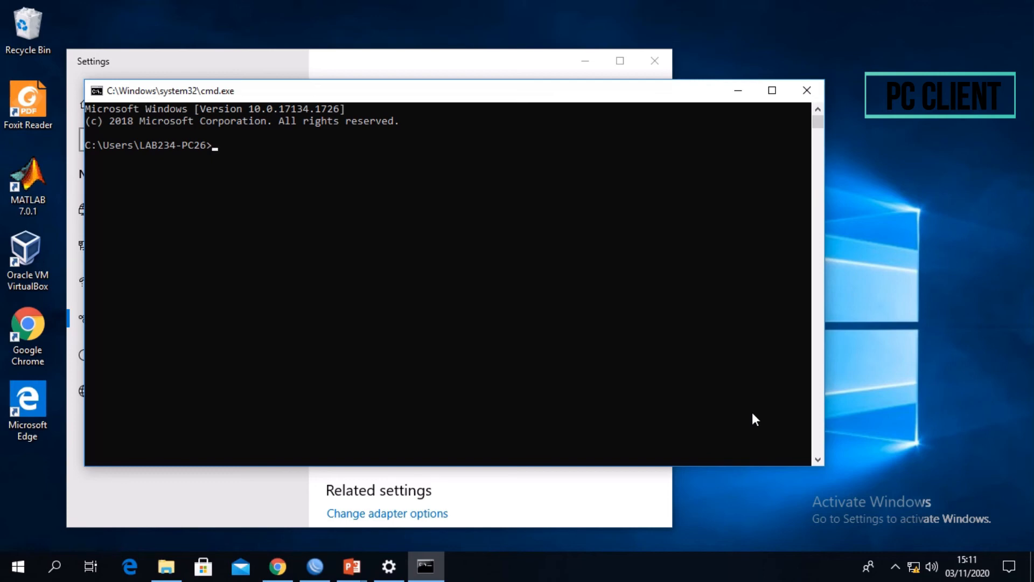
type("ping")
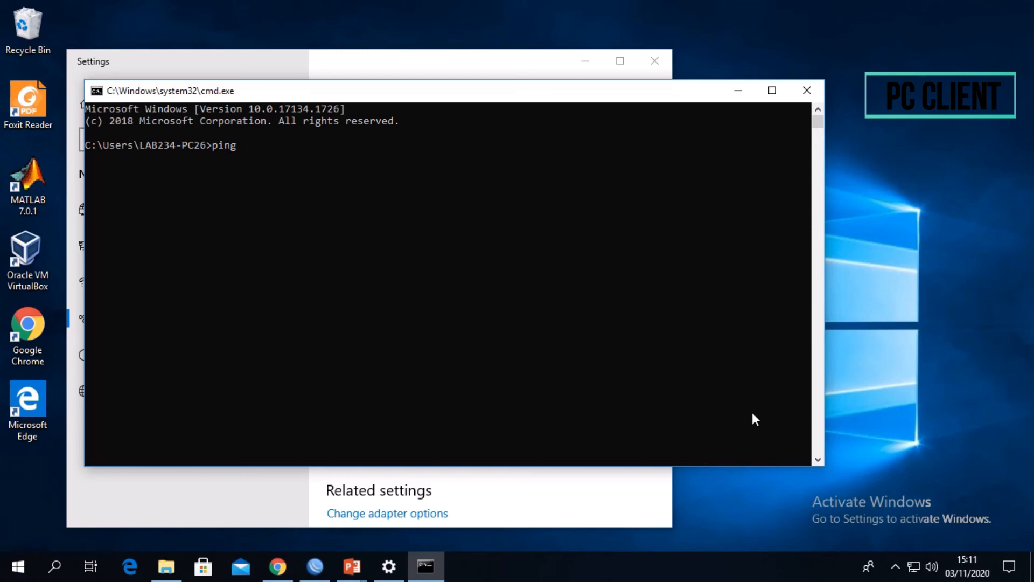
type("192.16.10.233")
key("Return")
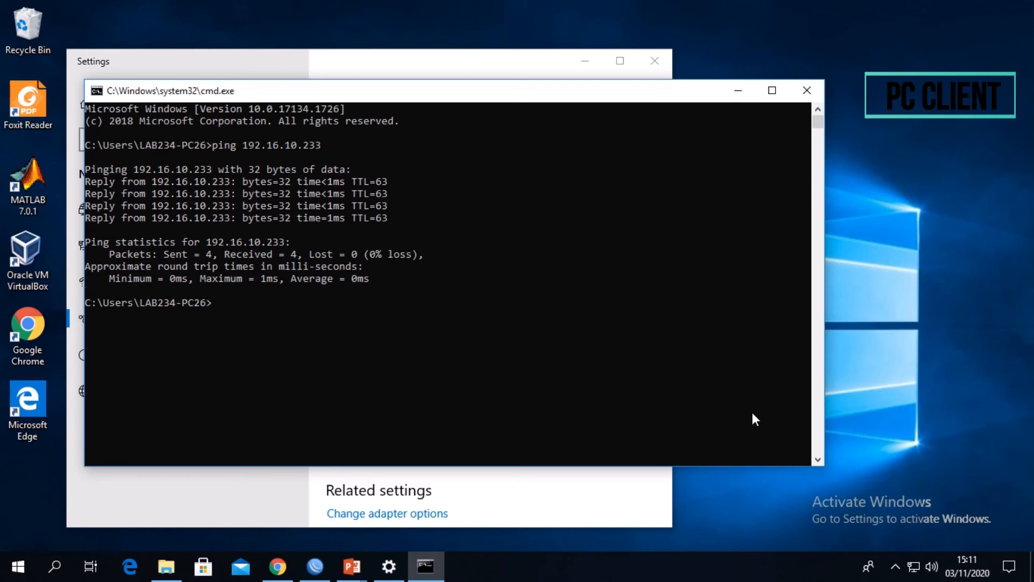
- Ping the VPN tunnel's server address 172.16.1.1 from the client PC
type("ping 172.16.1.1")
key("BackSpace")
type("2")
key("BackSpace")
key("Return")
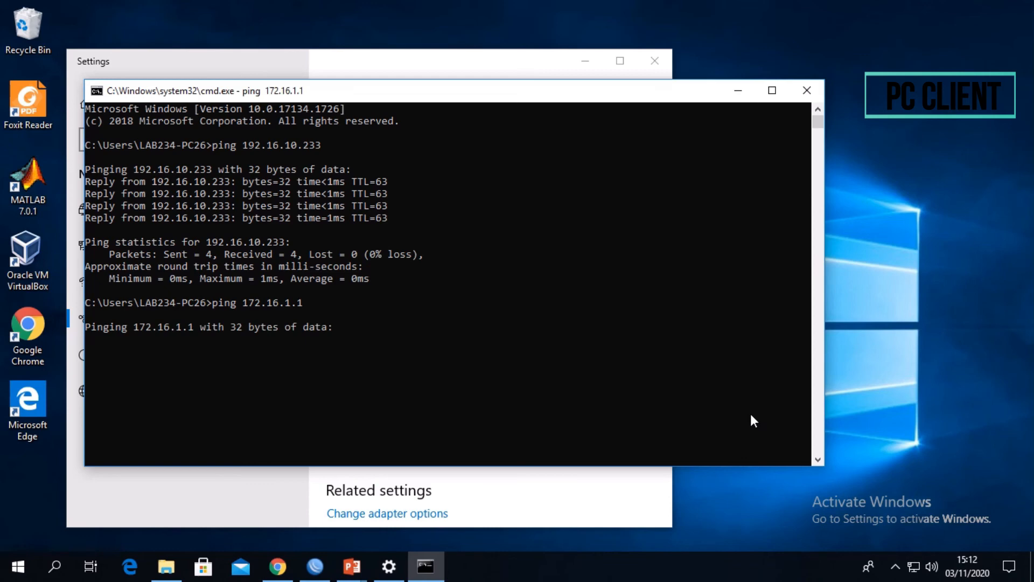
- Stop the running ping, and ping the VPN tunnel's client address 172.16.1.2 instead
key("ctrl+c")
key("Up")
key("BackSpace")
type("2")
key("Return")
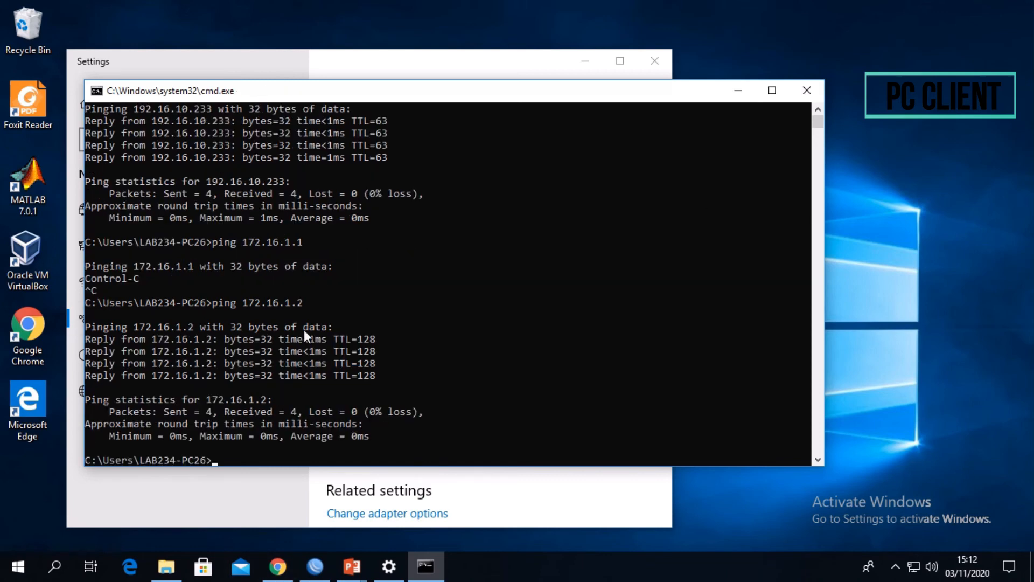
left_click(405, 365)
left_click(378, 326)
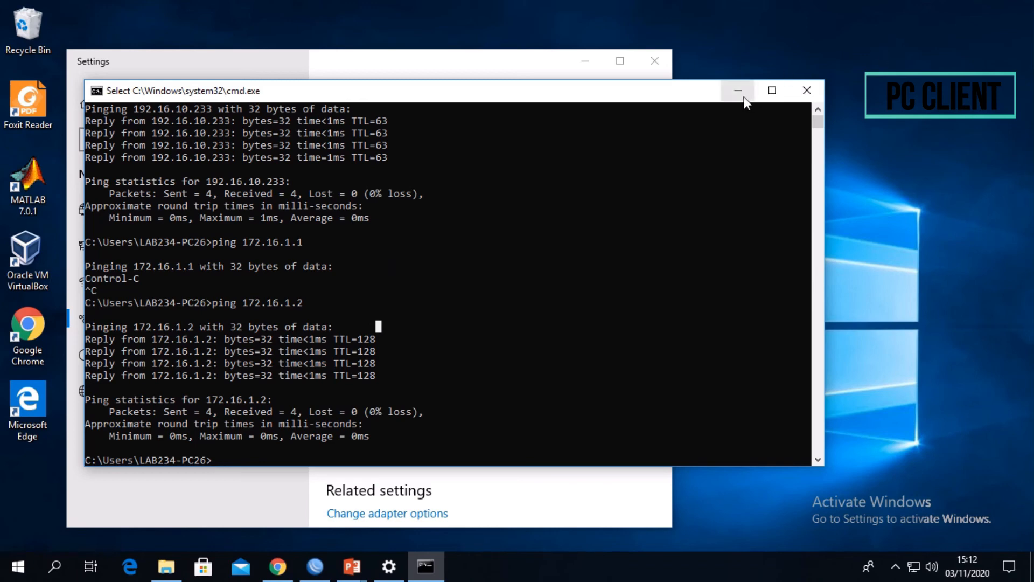
left_click_drag(686, 96, 782, 98)
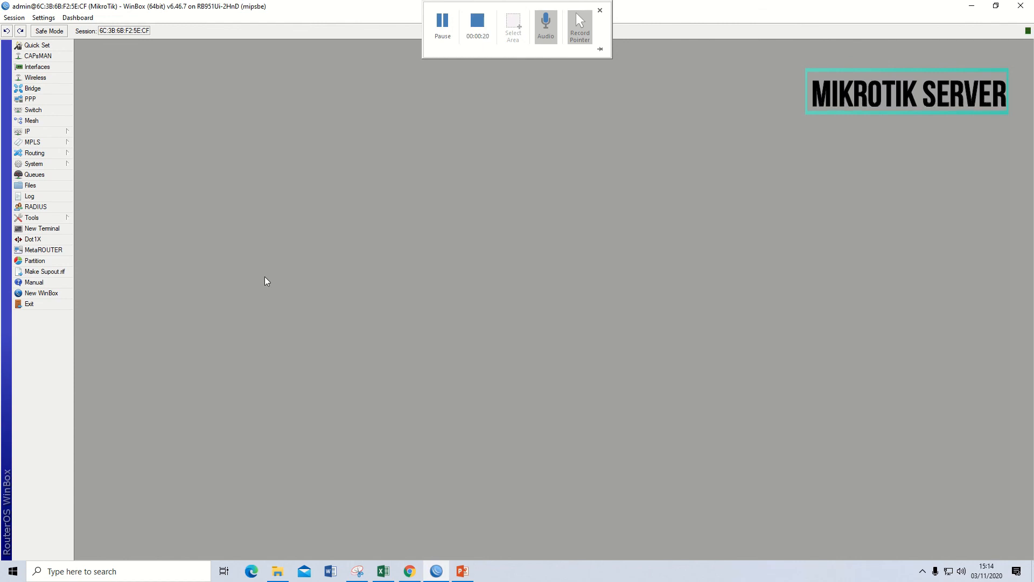
- Examine the PPTP sessions in the server router's active PPP connections, widening the Address column
left_click(42, 100)
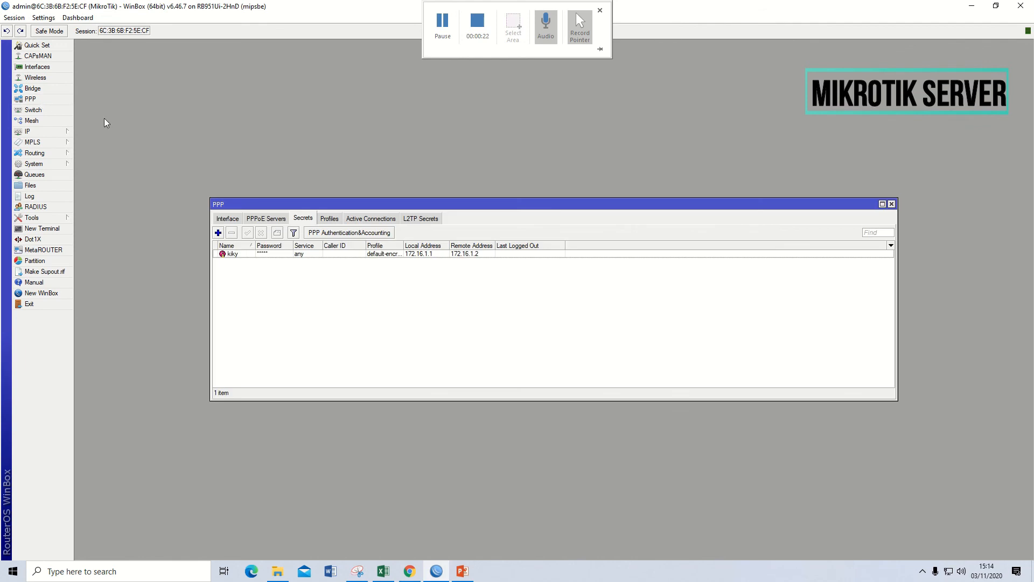
left_click(365, 220)
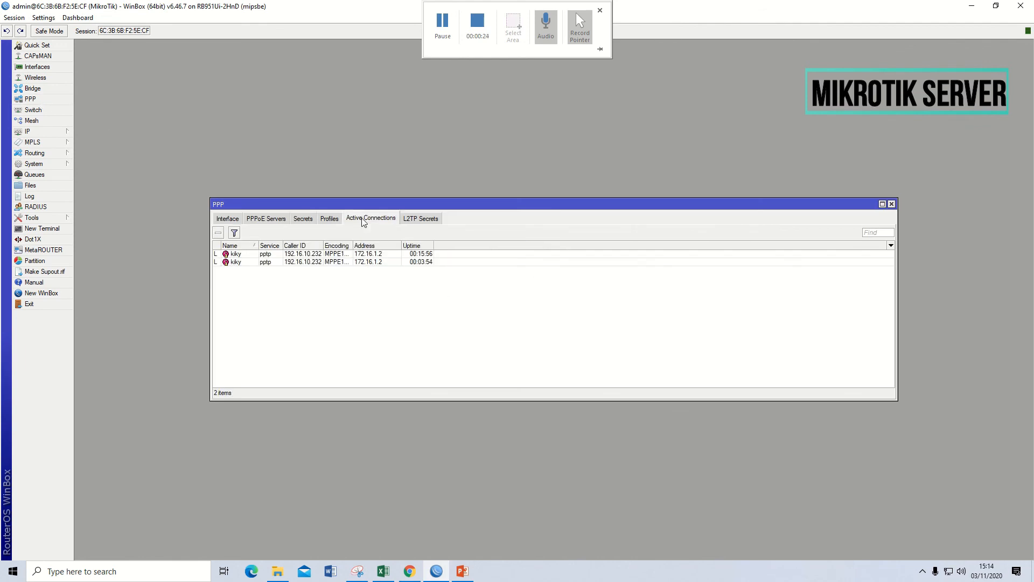
left_click(272, 264)
left_click(265, 256)
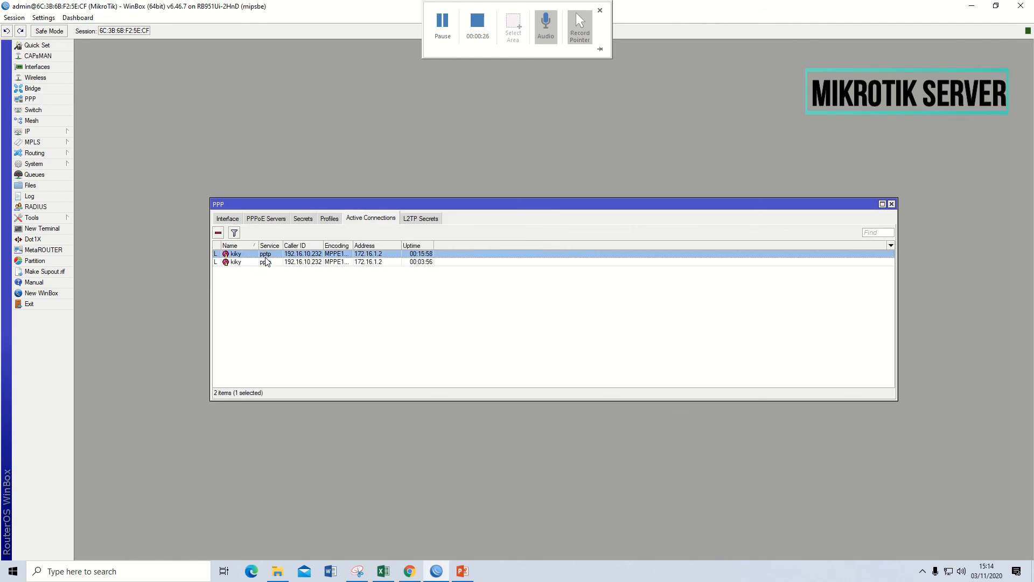
left_click(371, 261)
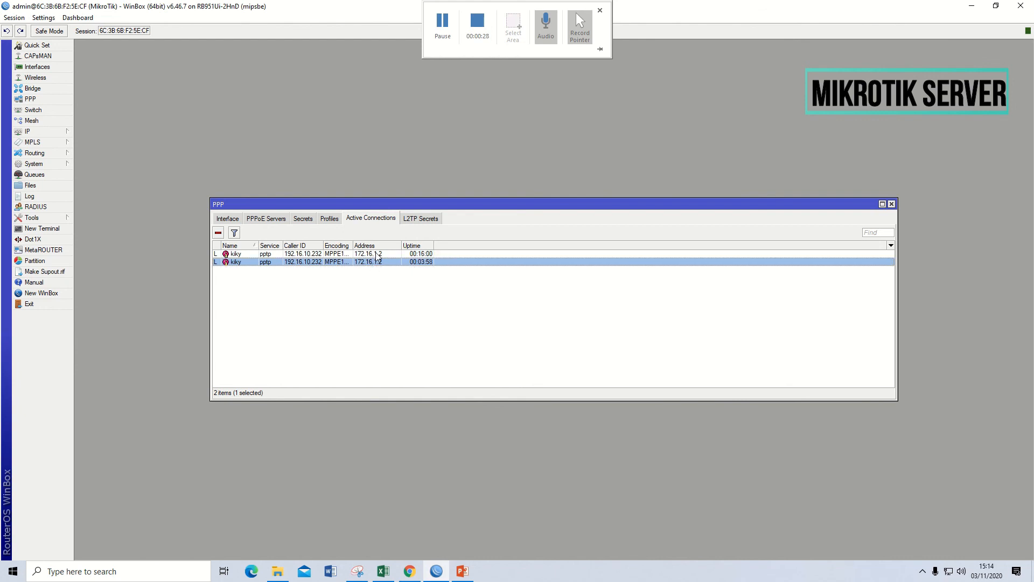
left_click_drag(401, 246, 424, 246)
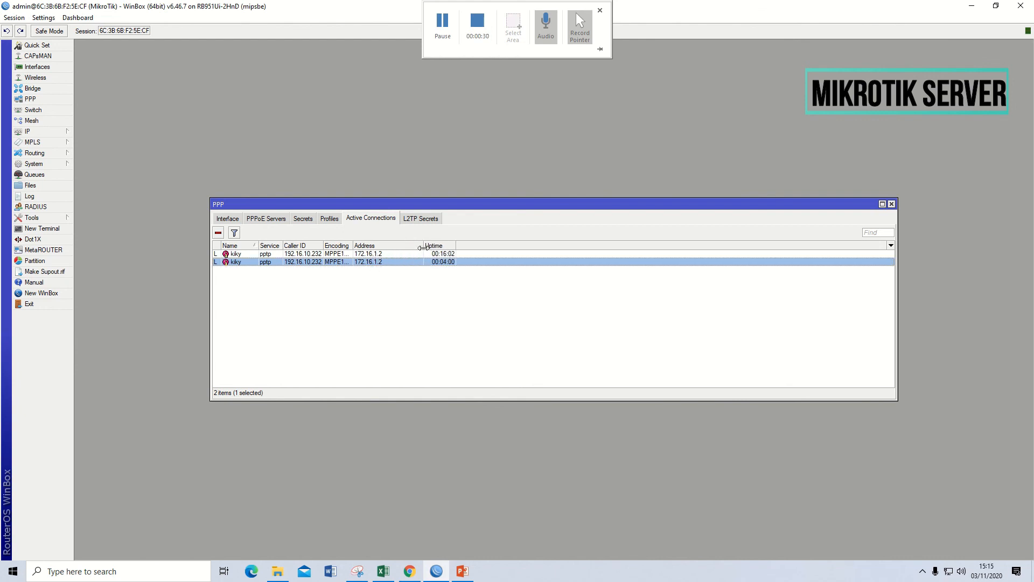
- Compare the two active PPTP connections on the server router row by row, and clear the row selection
left_click(389, 254)
left_click(389, 262)
left_click(389, 255)
left_click(389, 262)
left_click(389, 254)
left_click(389, 259)
left_click(389, 254)
left_click(388, 260)
left_click(390, 256)
left_click(390, 261)
left_click(357, 348)
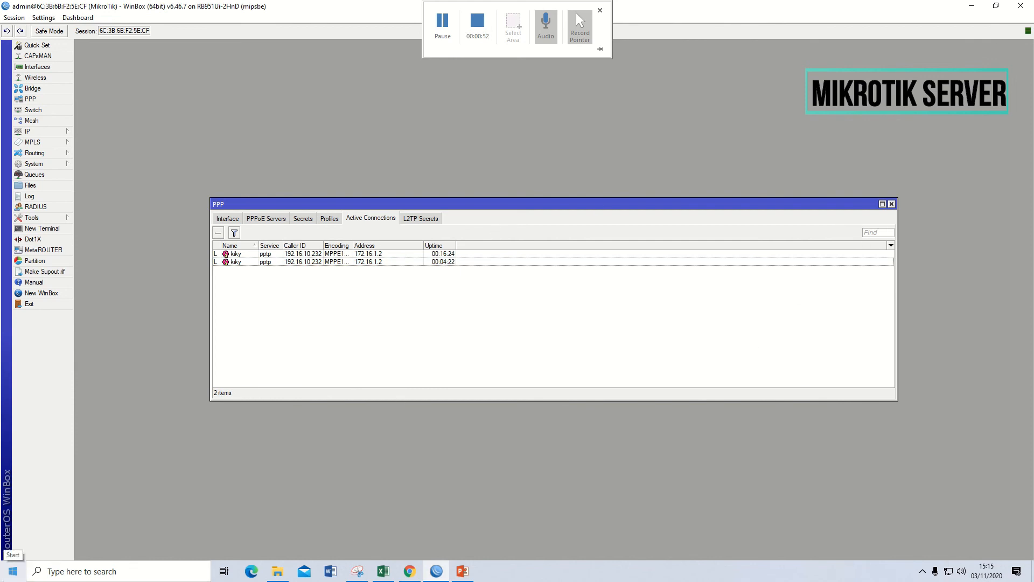
- Open a Command Prompt on the server-side PC, begin a ping command, and move the window toward the middle of the screen
key("super+r")
key("Return")
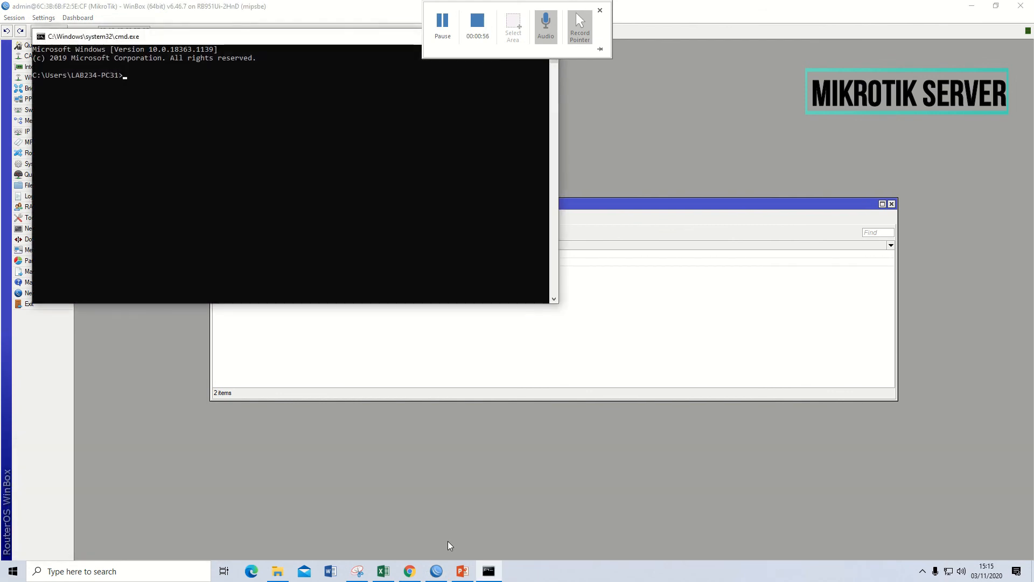
type("ping")
left_click_drag(288, 36, 490, 150)
- Open the server router's IP address list and select the ether1 address entry
left_click(46, 131)
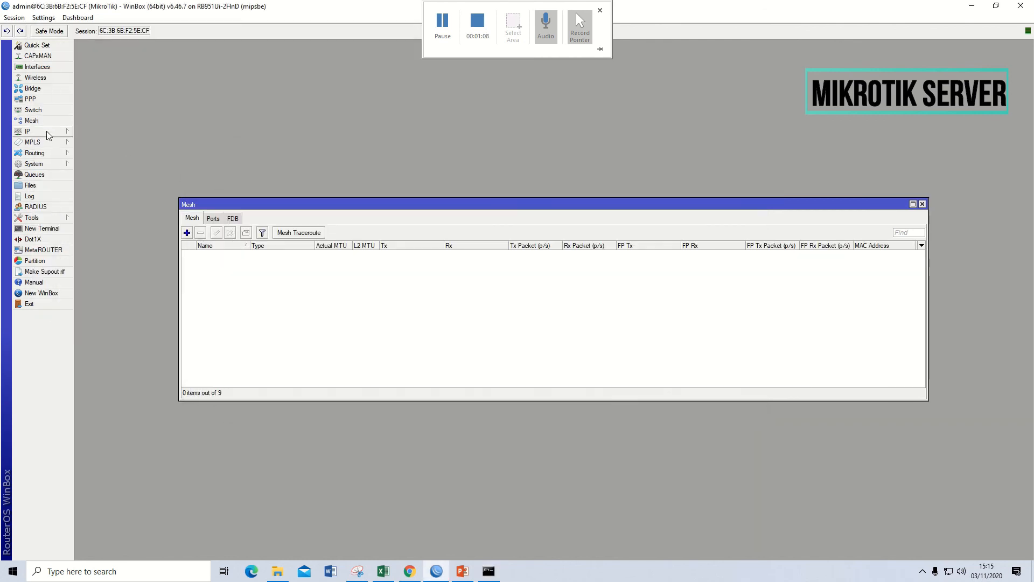
left_click(97, 153)
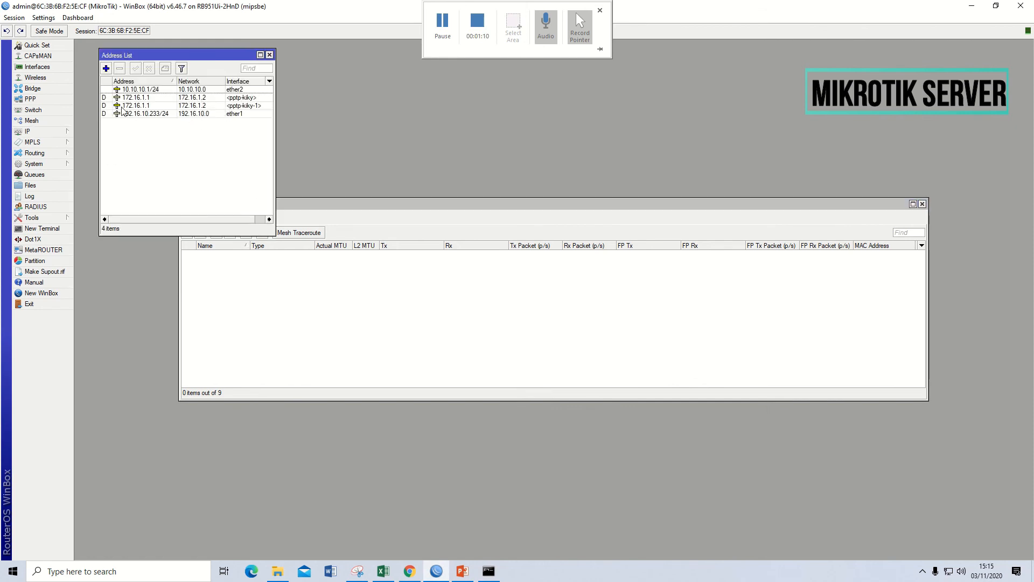
left_click(144, 119)
- Return to the Command Prompt and ping the server router's ether1 address 192.16.10.233
left_click(489, 571)
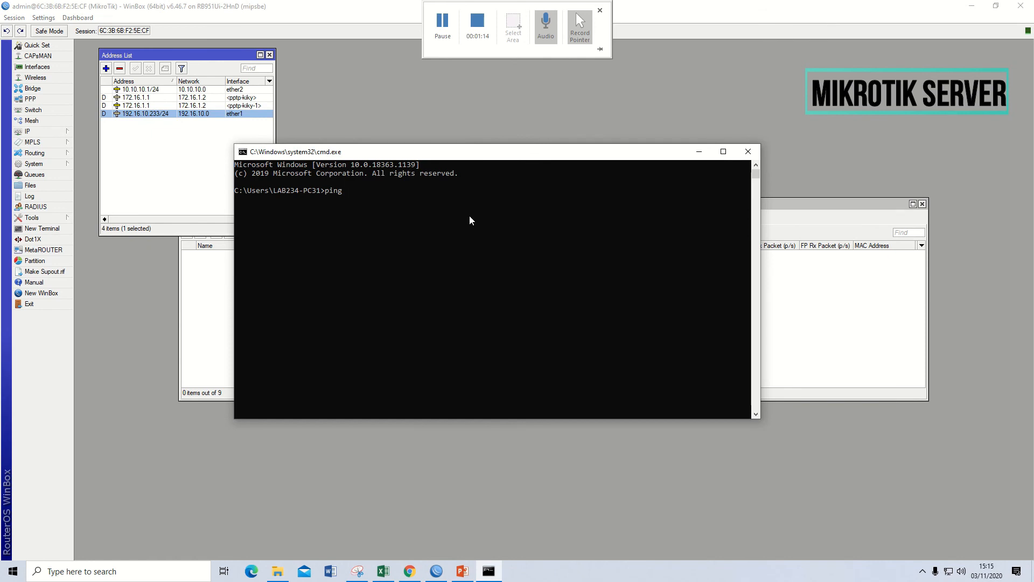
type("192.16.10.233")
key("Return")
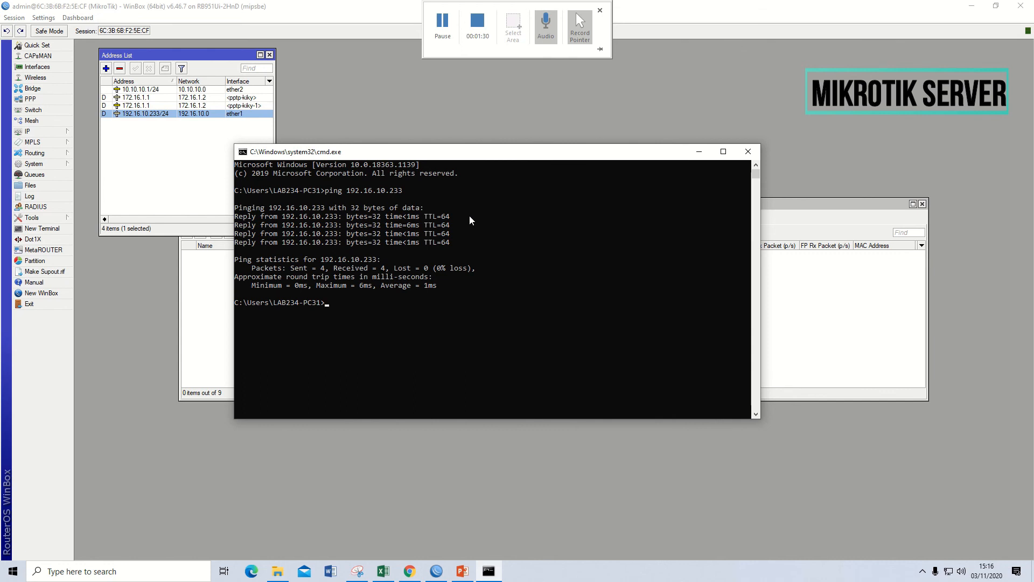
- Ping the VPN tunnel's server address 172.16.1.1 from the server-side PC
type("ping 172.16.1.1")
key("Return")
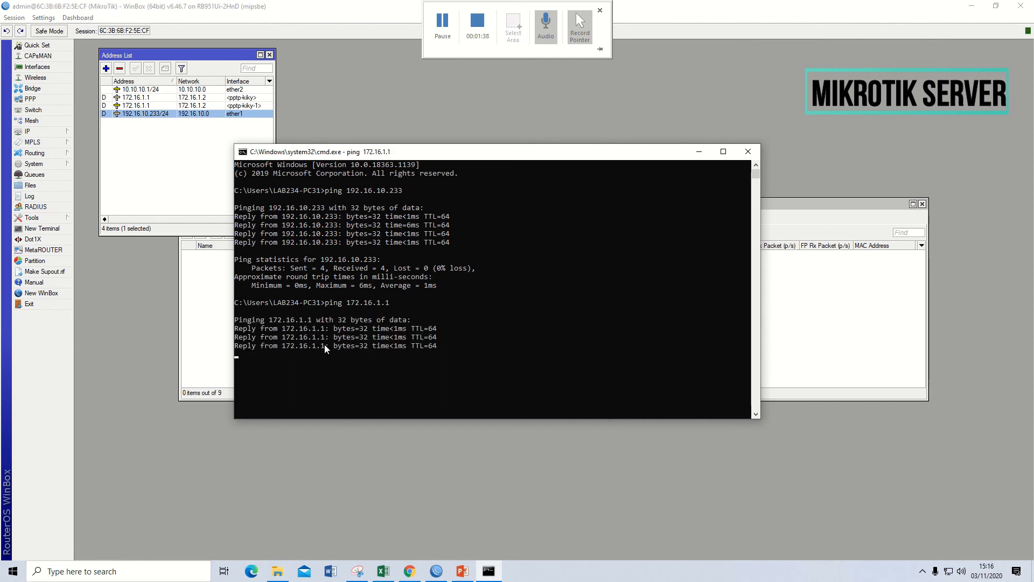
left_click(434, 347)
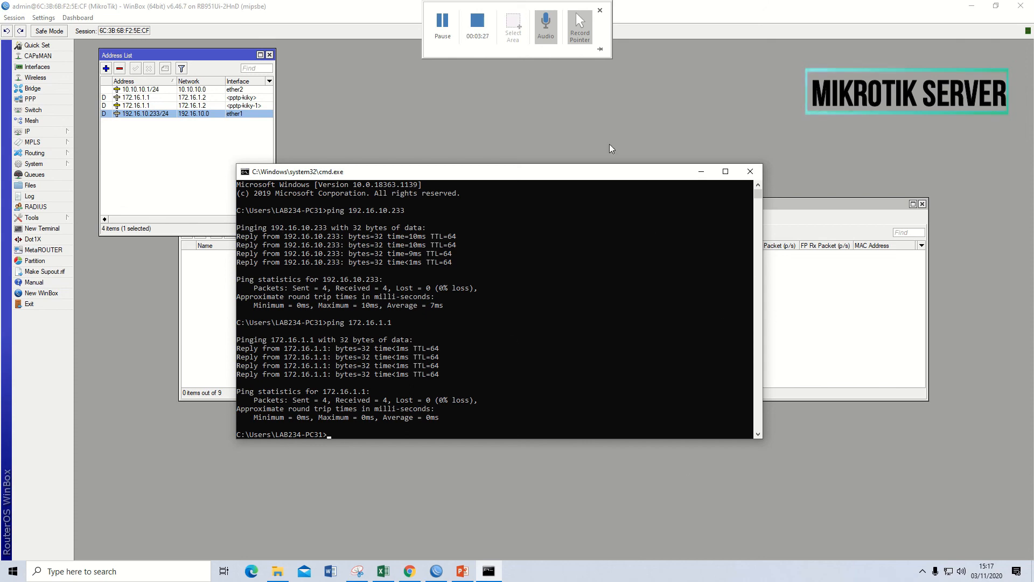
left_click(477, 21)
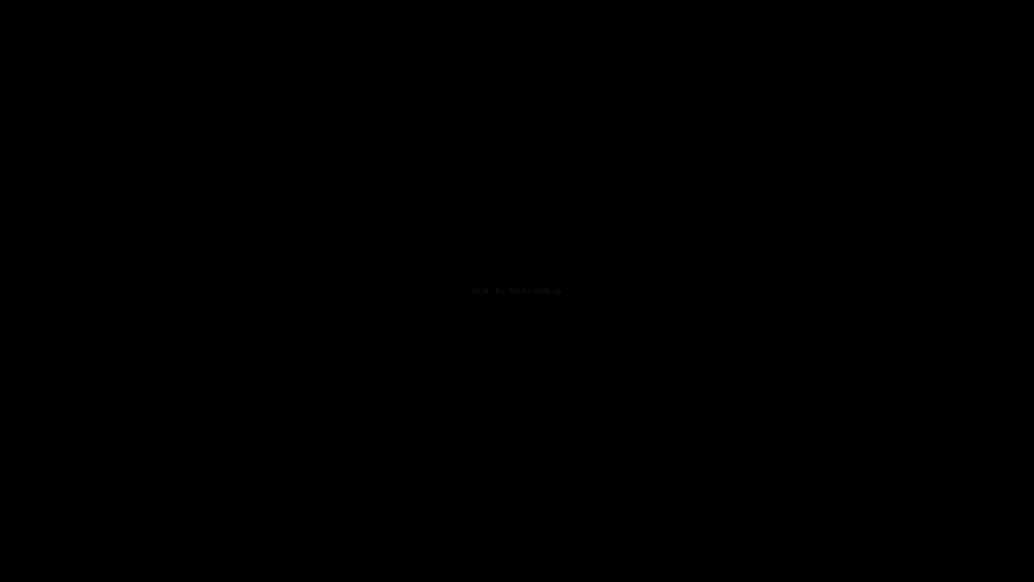